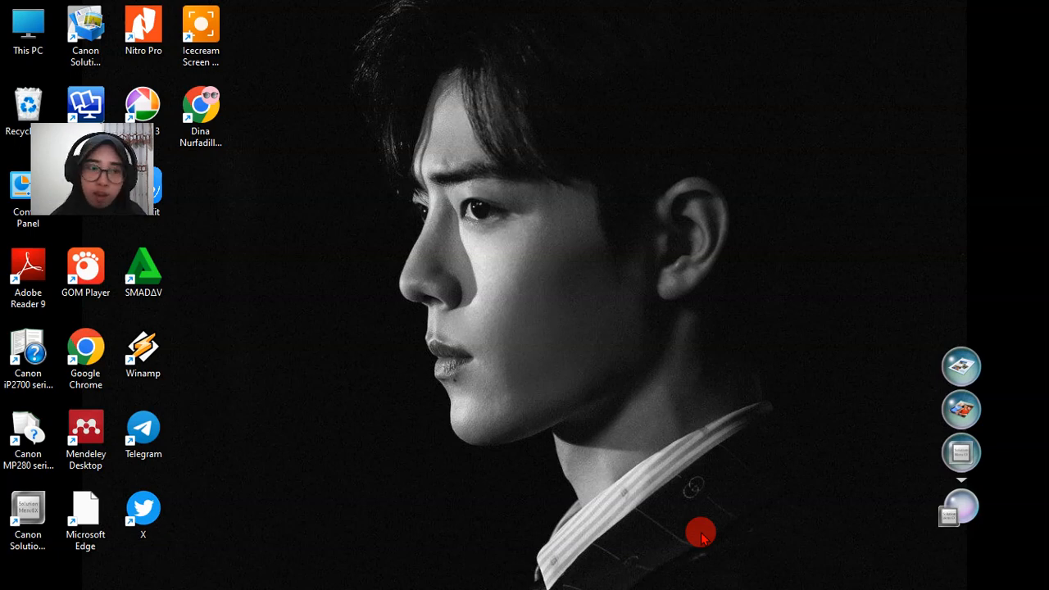
- Switch to the Chrome window with the quizziz search and open the official Quizizz website from the results
mouse_move(670, 580)
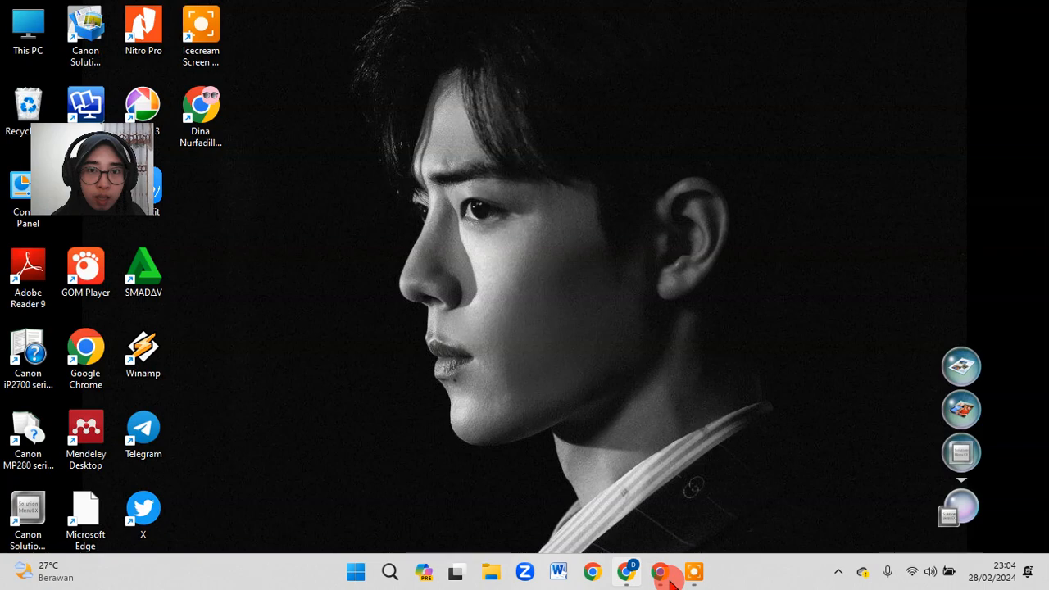
mouse_move(626, 573)
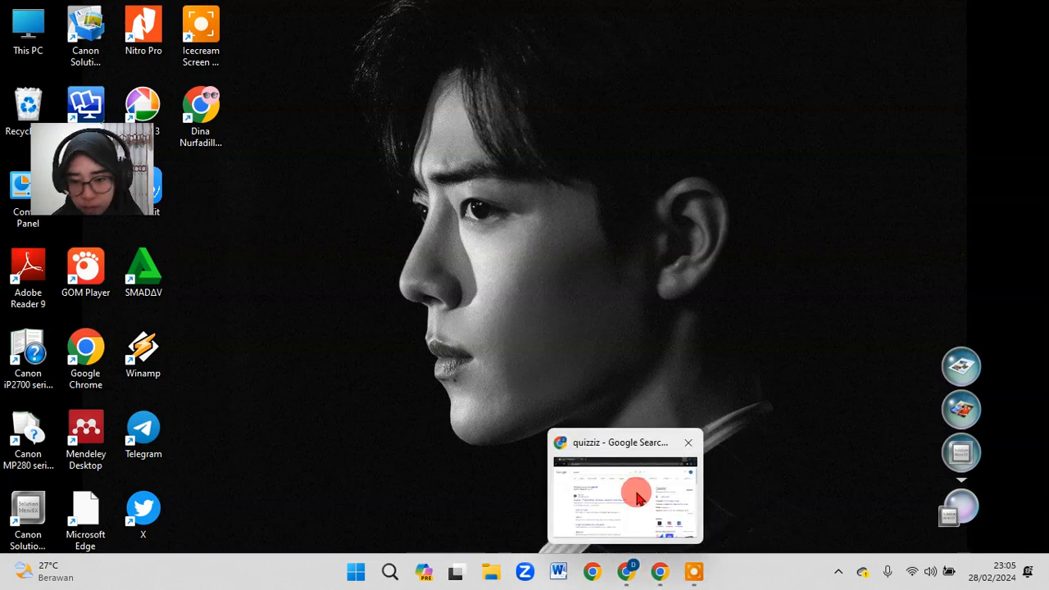
left_click(638, 498)
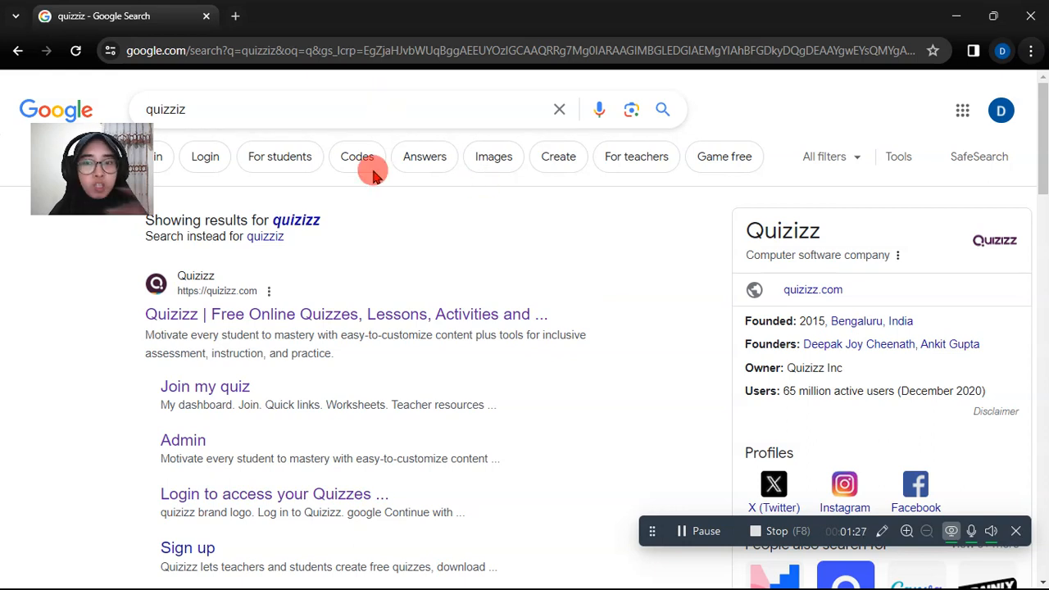
left_click(419, 317)
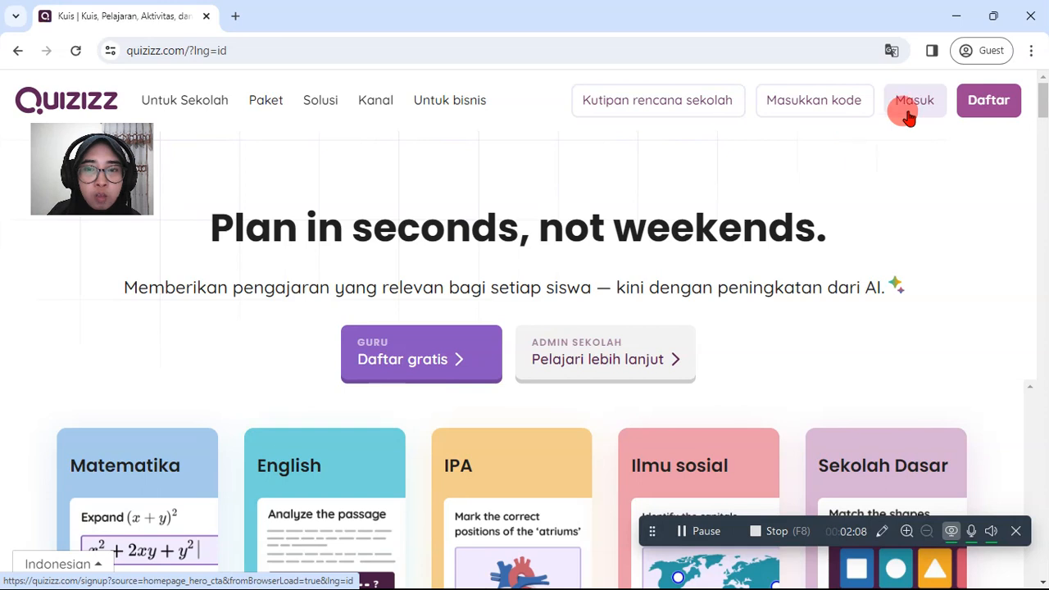
- Start the free teacher registration (Daftar gratis), choosing to wait while the page loads
left_click(442, 359)
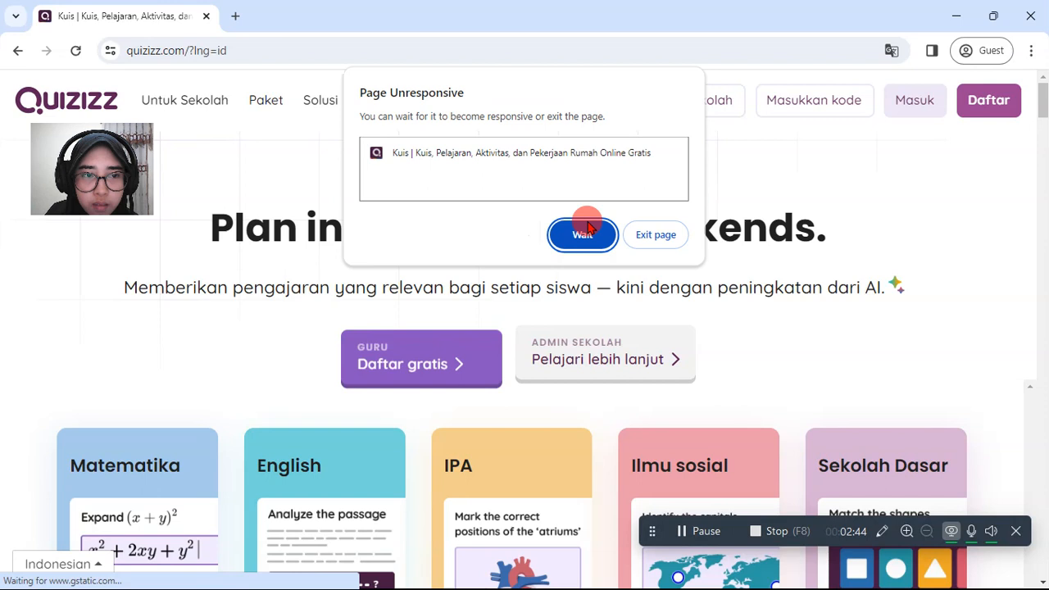
left_click(590, 232)
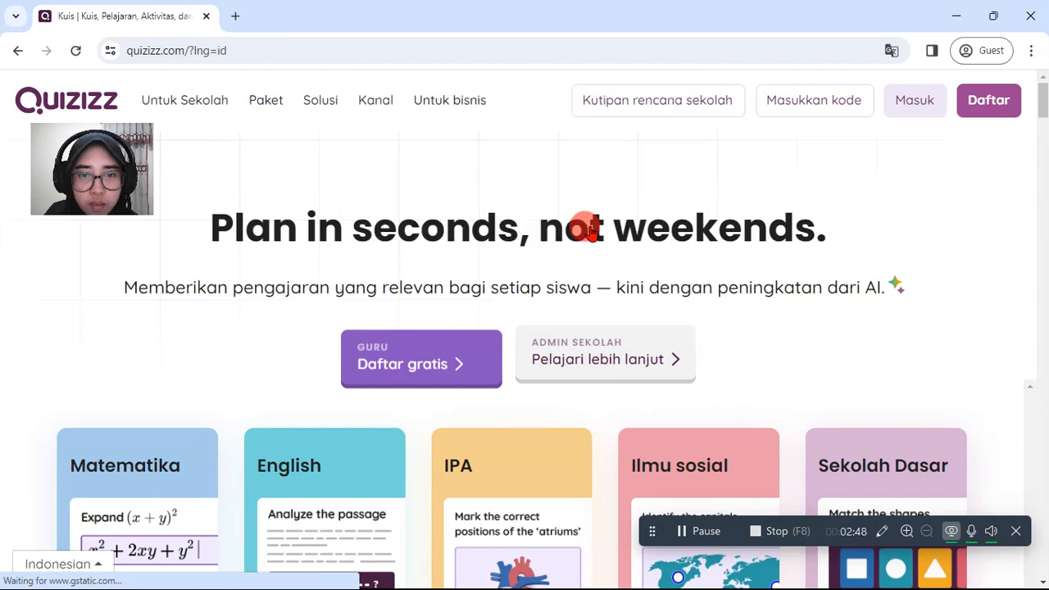
left_click(458, 358)
left_click(456, 363)
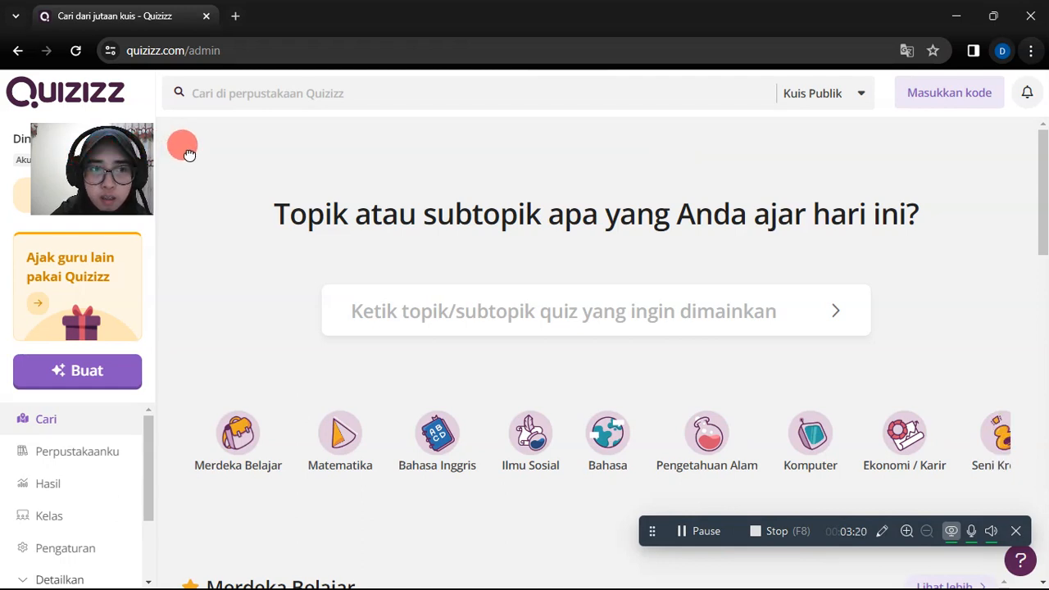
- Examine the Quizizz library search, its popular topics and its search scope options
left_click_drag(188, 154, 215, 155)
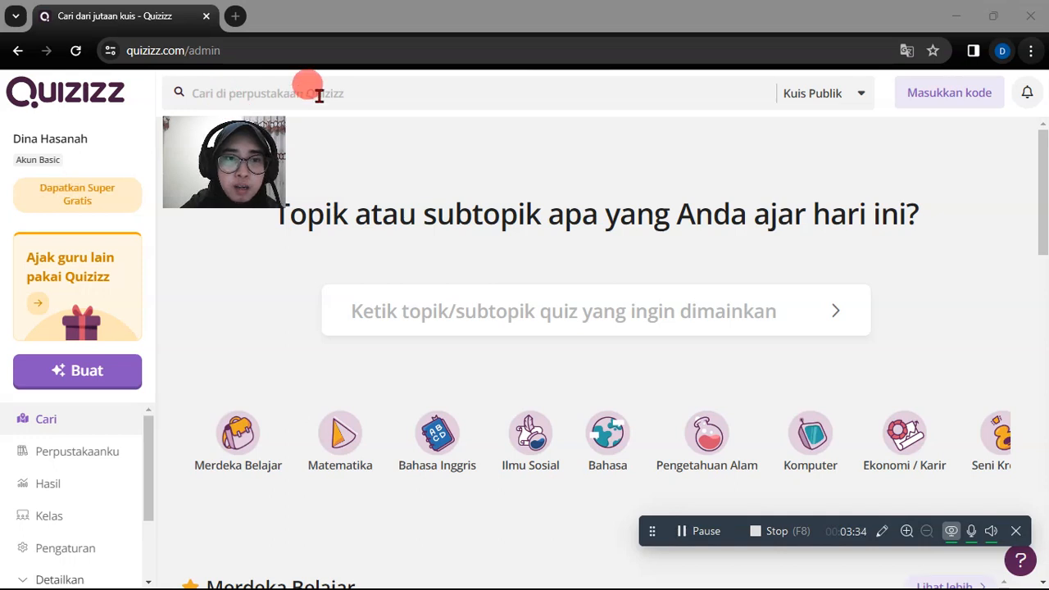
left_click(391, 94)
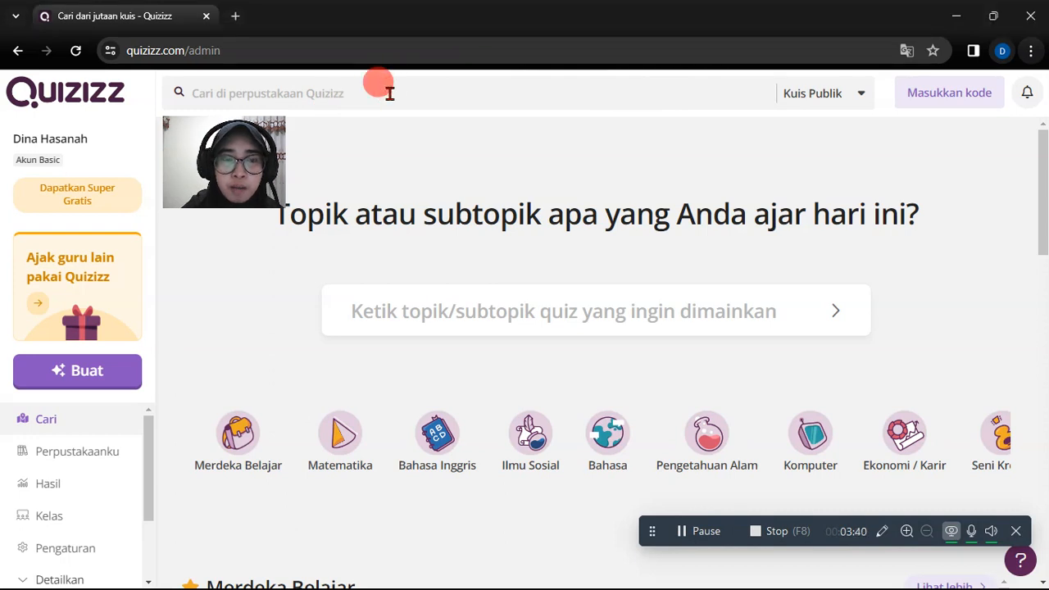
left_click(302, 93)
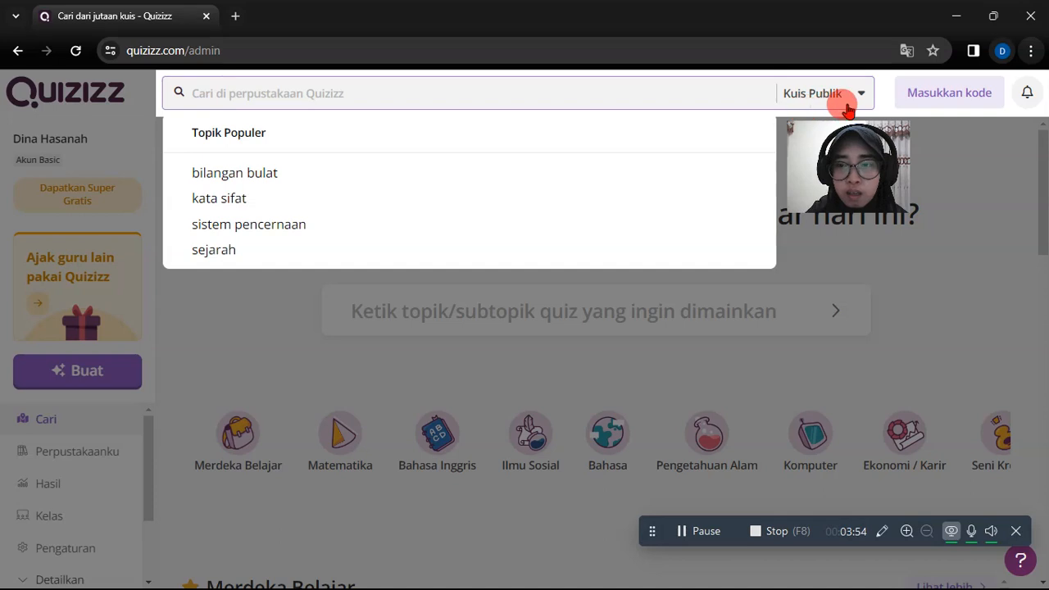
left_click(840, 148)
left_click_drag(840, 147, 988, 153)
left_click(857, 99)
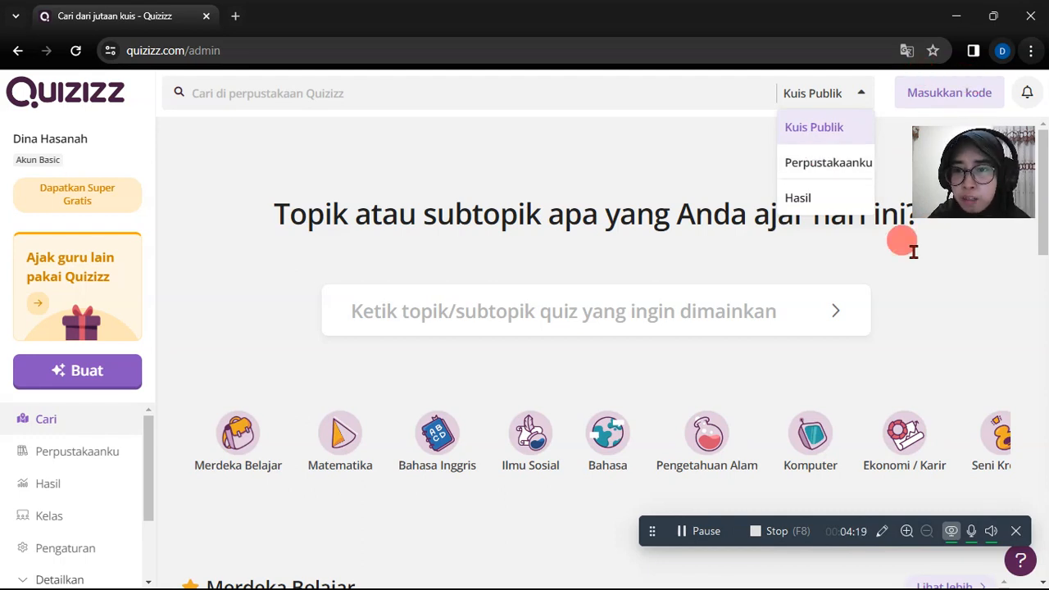
left_click(915, 293)
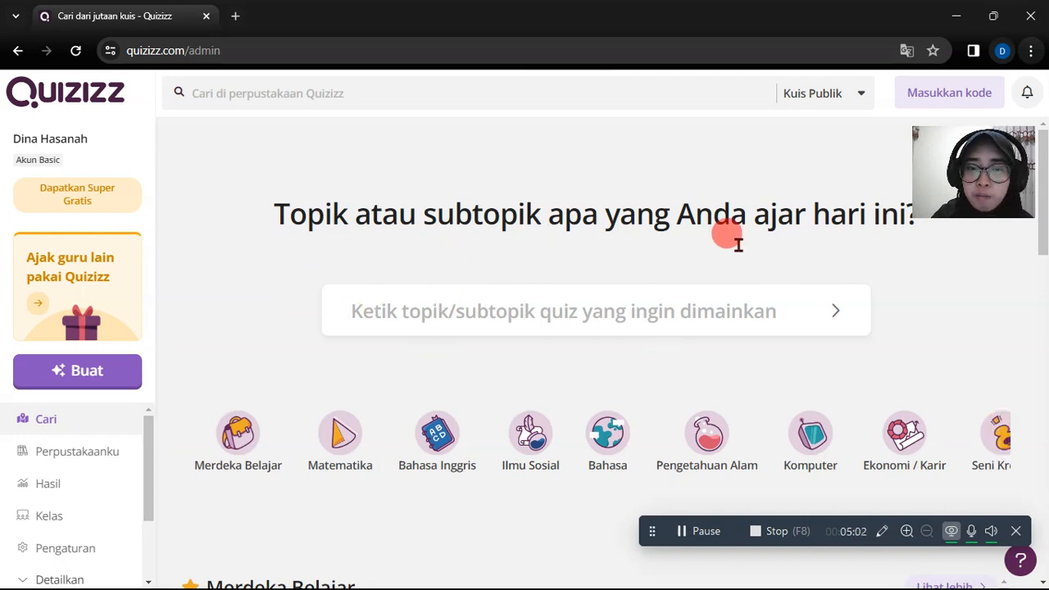
- Examine the topic search's popular suggestions and the full row of subject categories
left_click(455, 310)
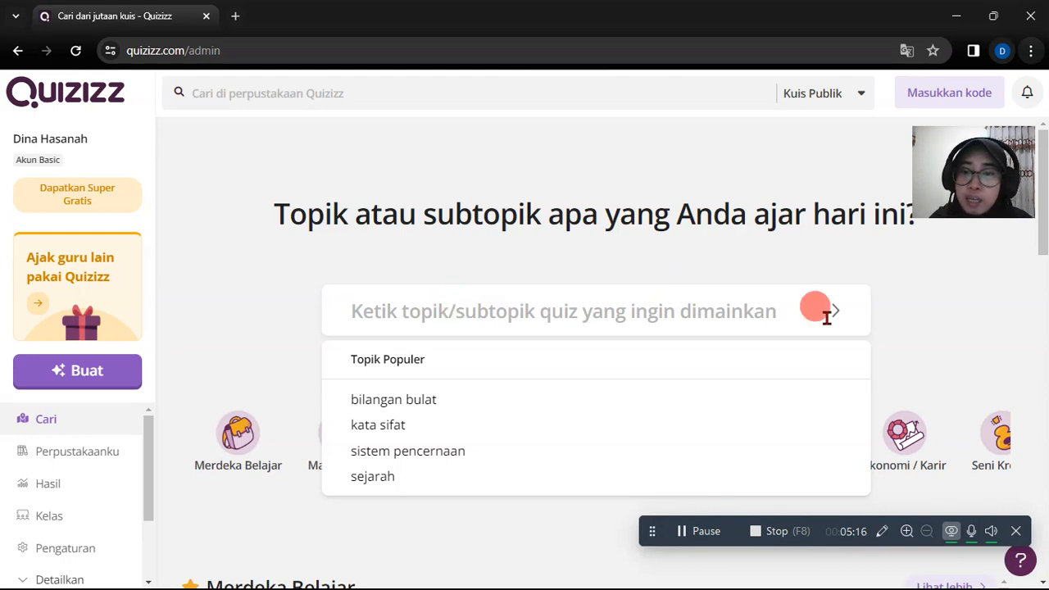
left_click(912, 324)
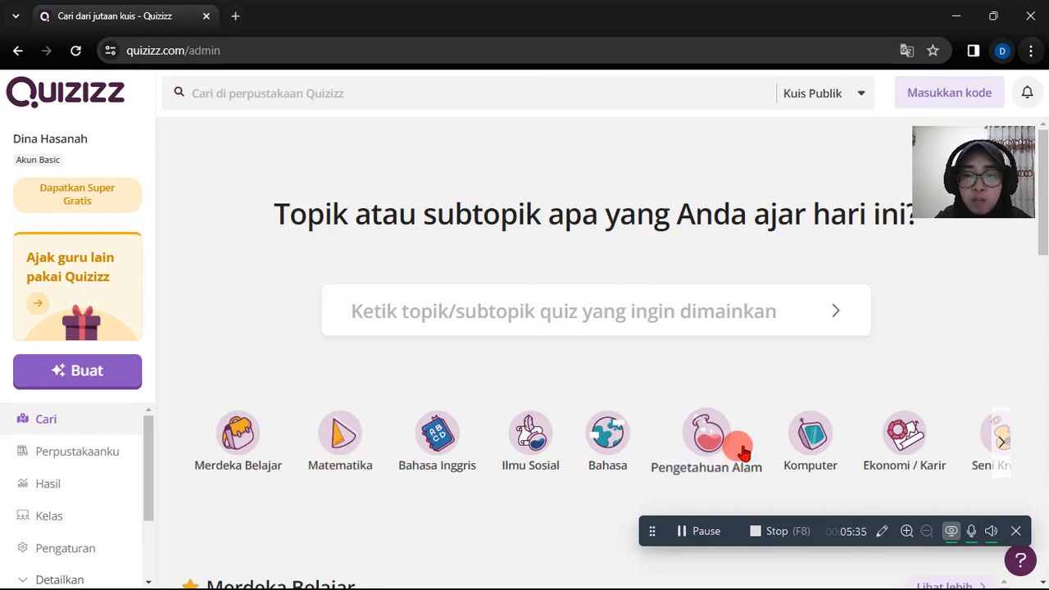
left_click(1005, 445)
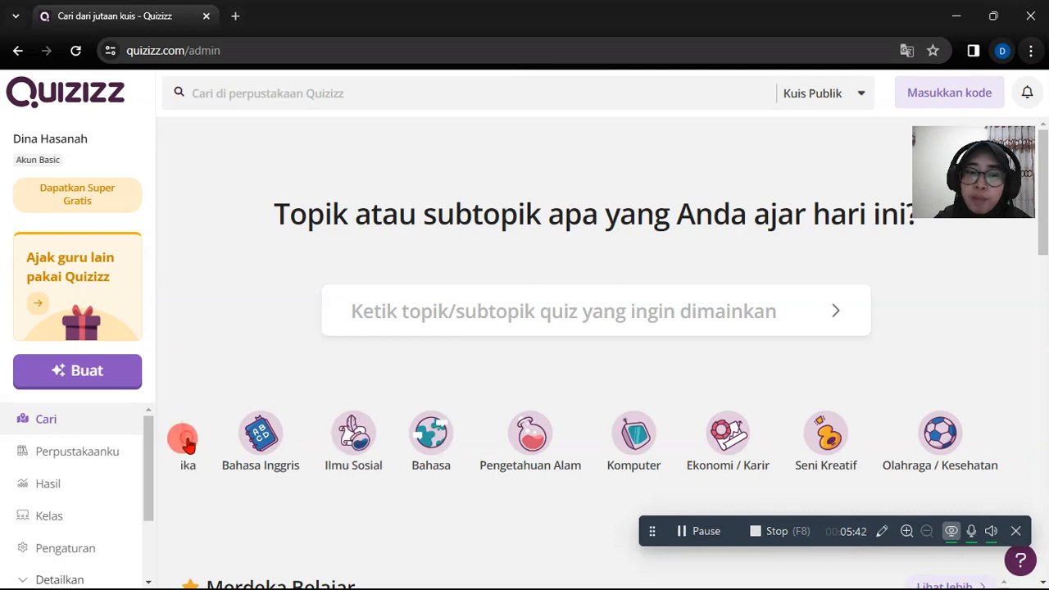
left_click(191, 443)
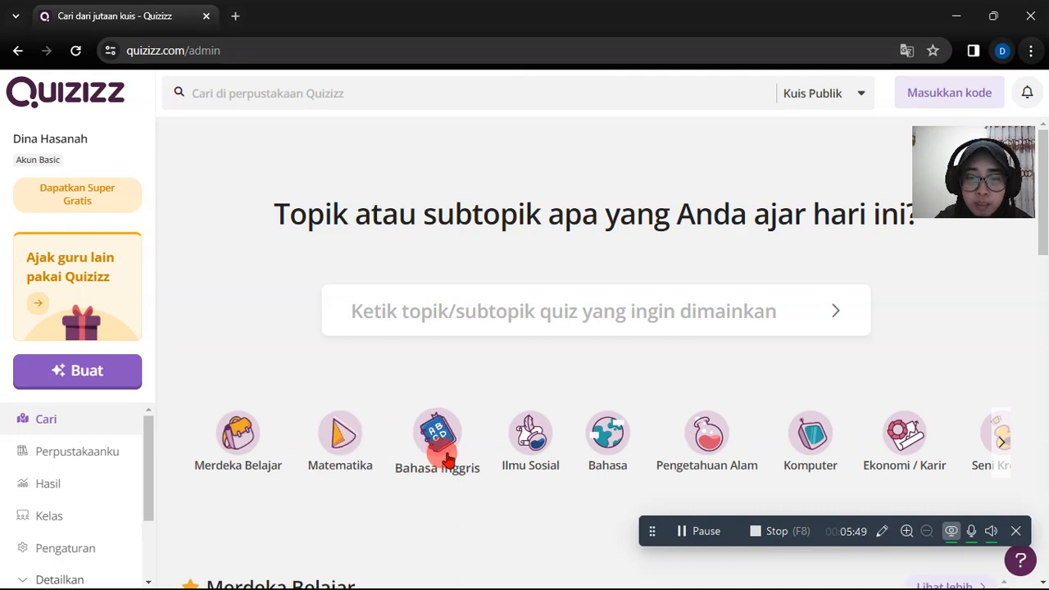
- Choose the Merdeka Belajar category for the topic search and enter "Masa Remaja" as the topic
left_click(239, 434)
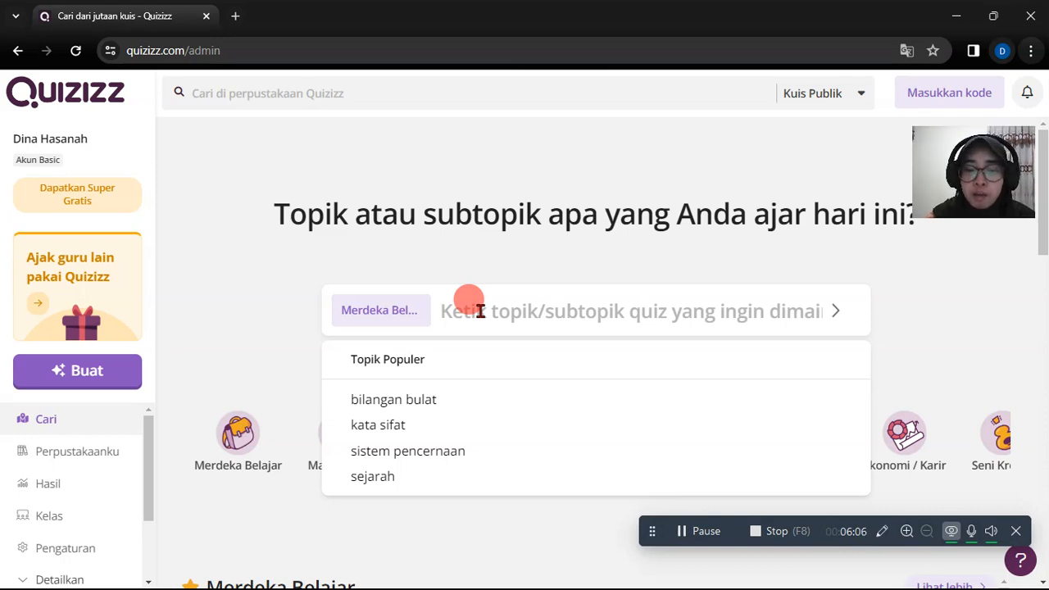
type("M")
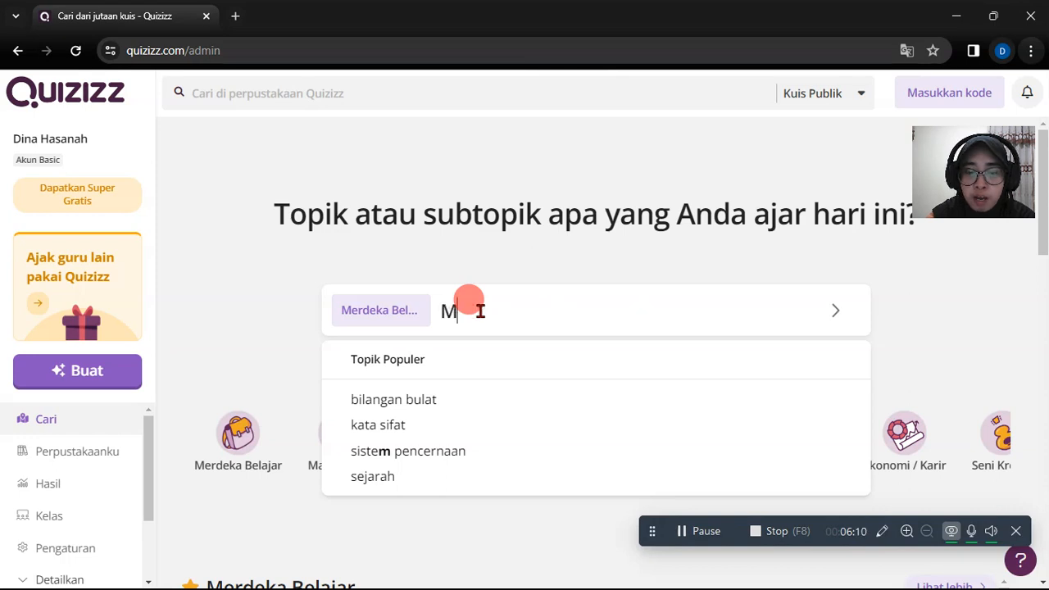
type("asa Remaja")
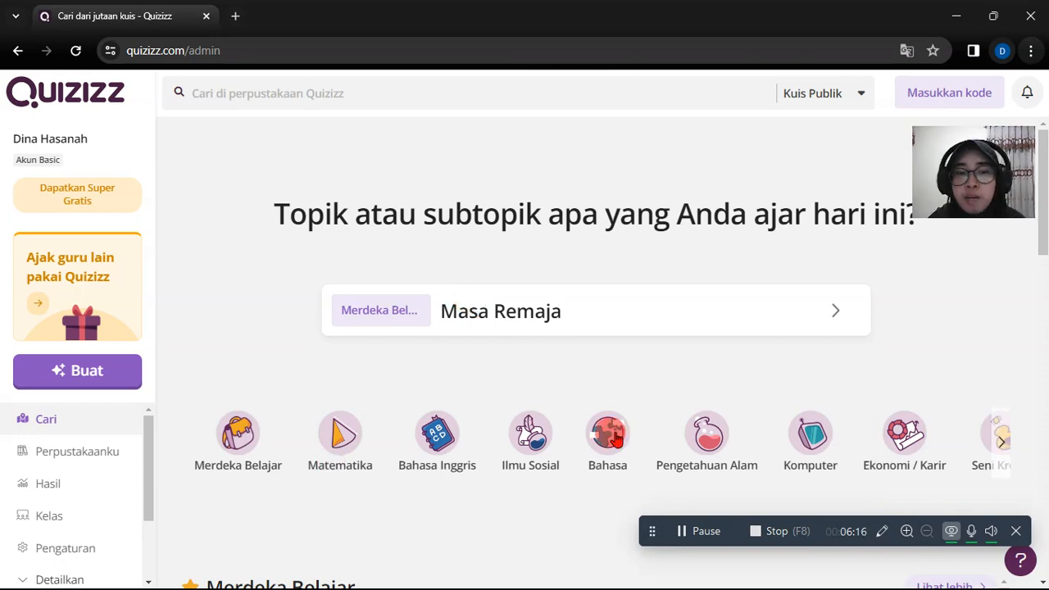
left_click(581, 309)
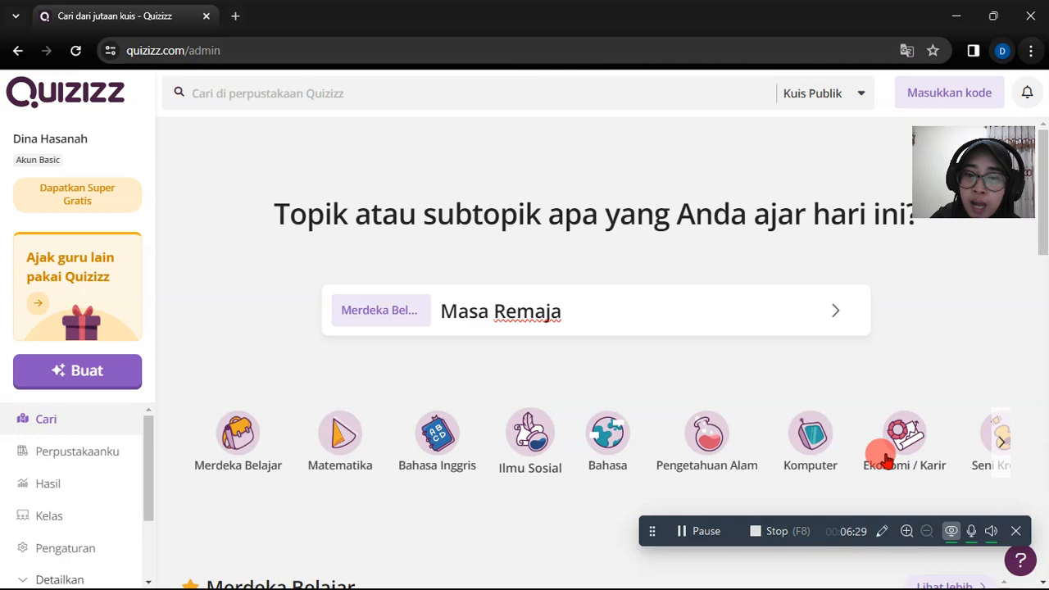
left_click(442, 312)
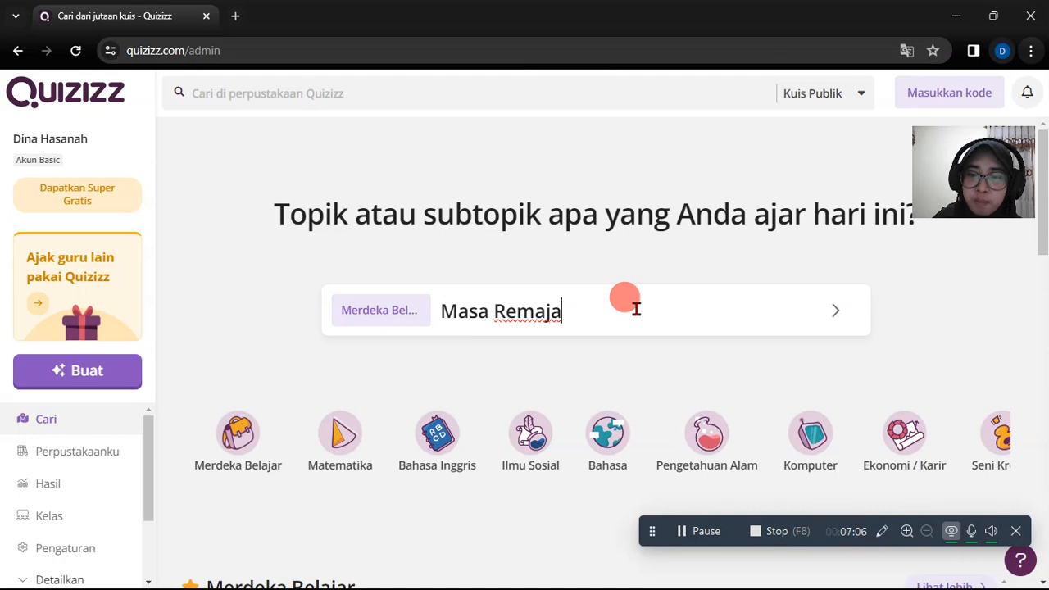
- Browse the recommended quiz sections and open the full list for Bahasa Inggris dan Seni Bahasa
scroll(771, 361, "down", 2)
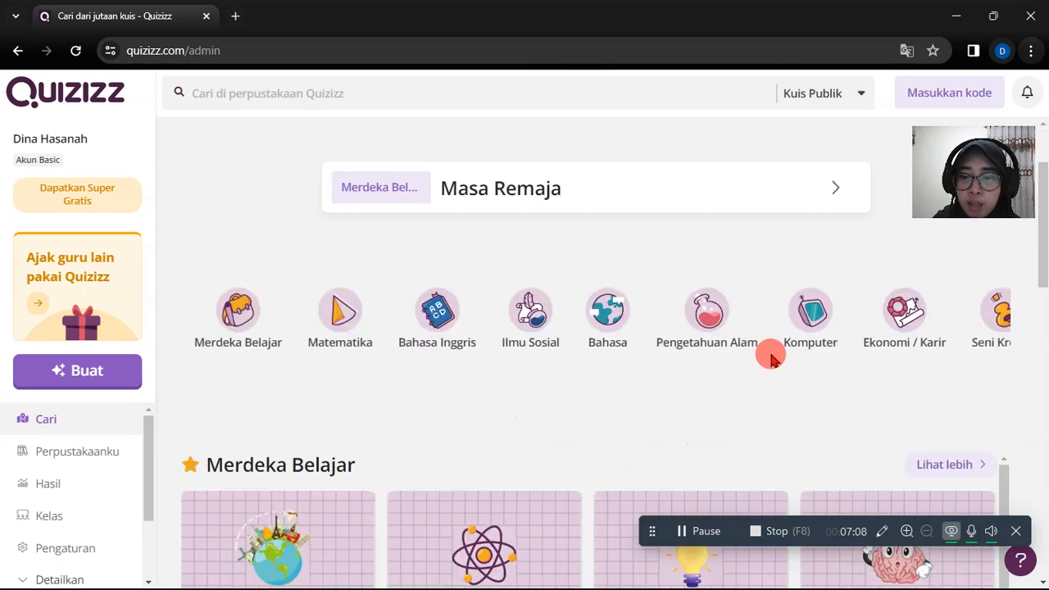
scroll(771, 359, "down", 1)
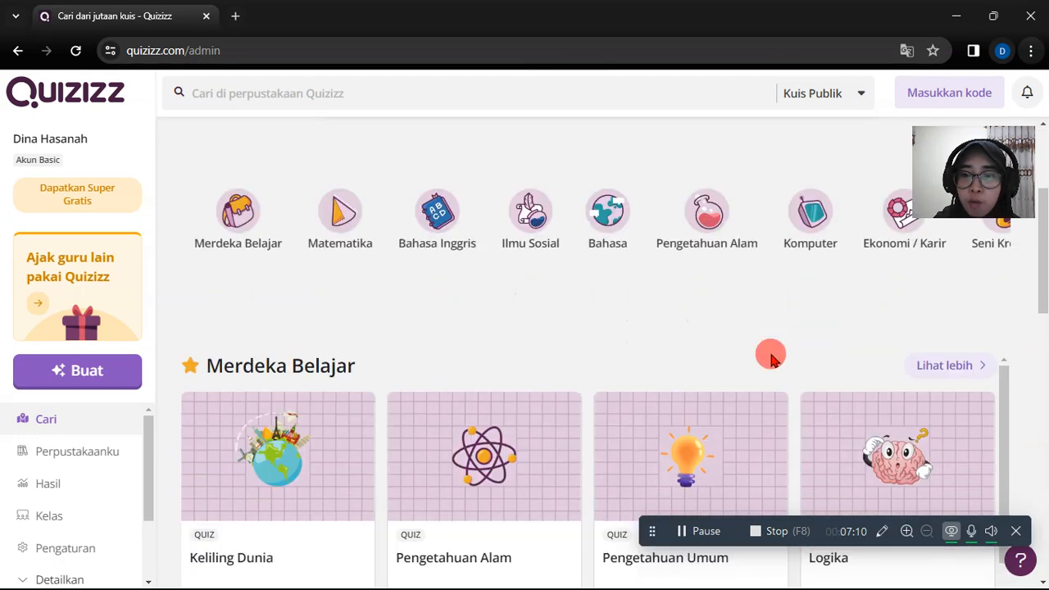
scroll(771, 359, "down", 2)
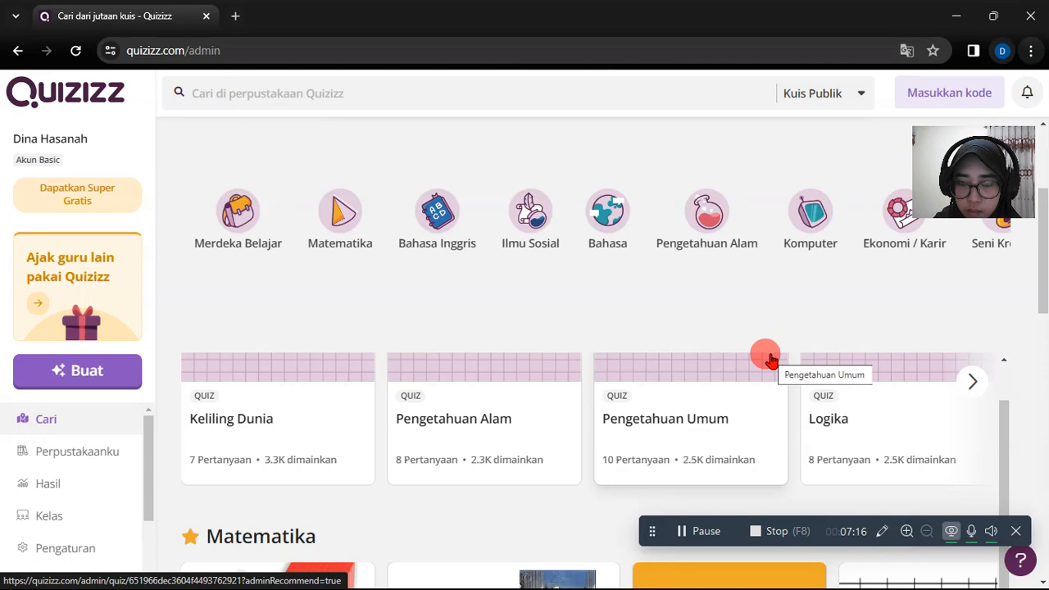
scroll(1041, 318, "down", 1)
mouse_move(1041, 318)
left_mouse_down()
mouse_move(1043, 339)
mouse_move(1007, 306)
mouse_move(1008, 244)
left_mouse_up()
left_click(1008, 328)
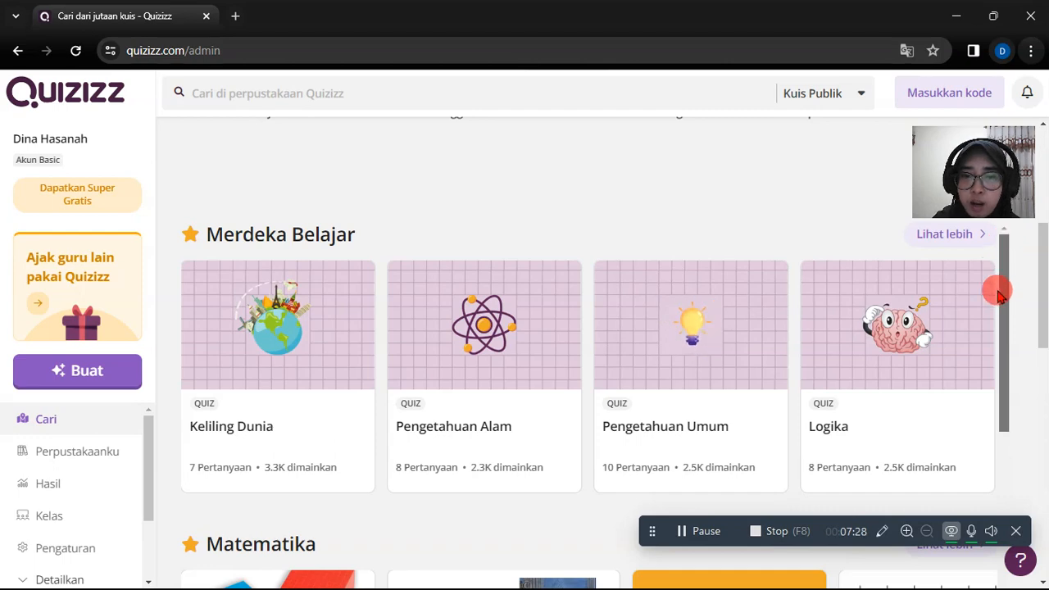
left_click_drag(998, 294, 1003, 459)
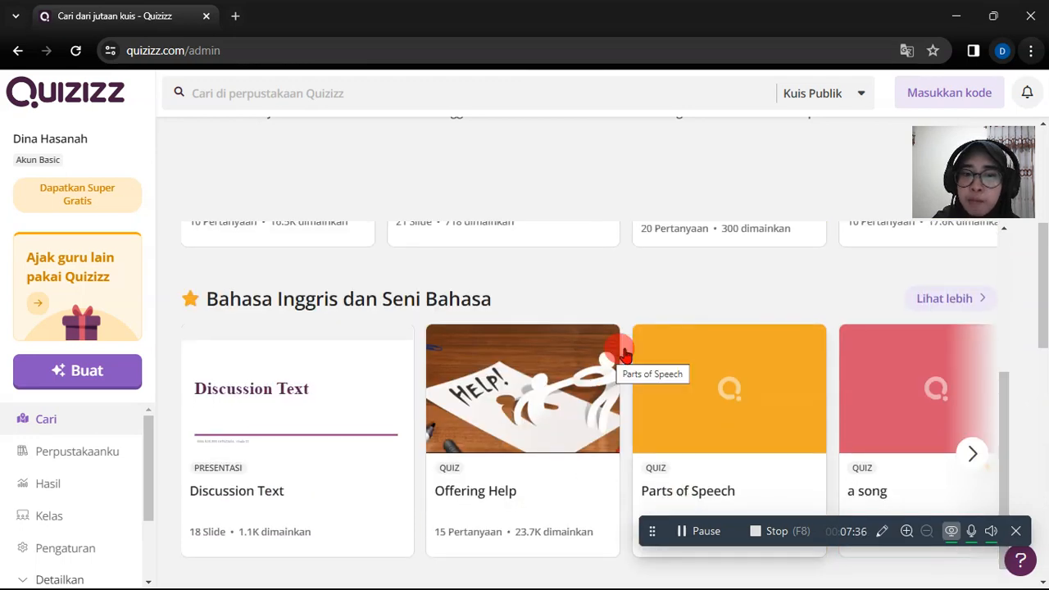
left_click(973, 302)
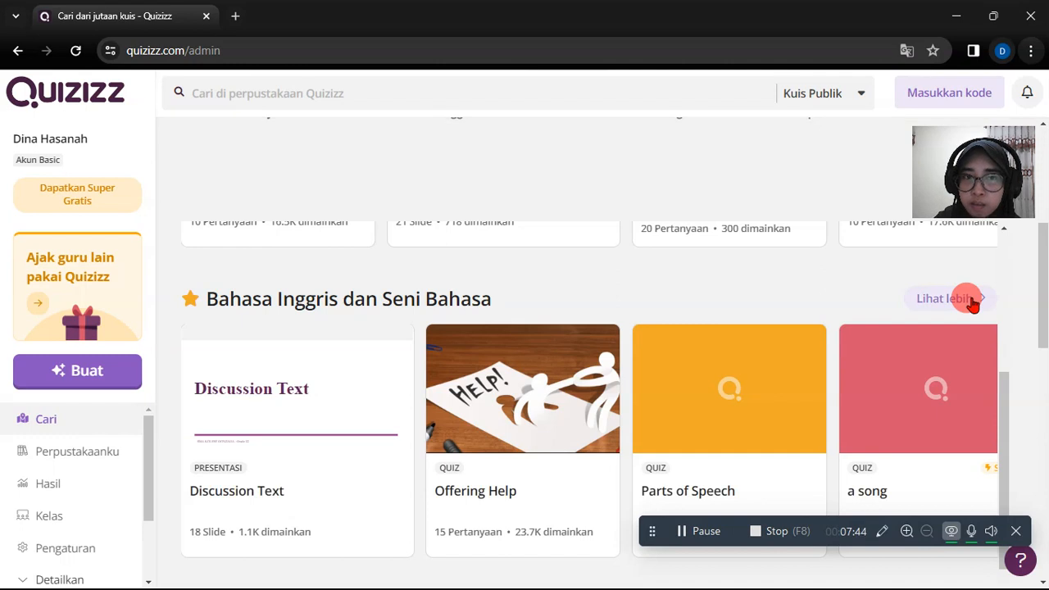
left_click(972, 302)
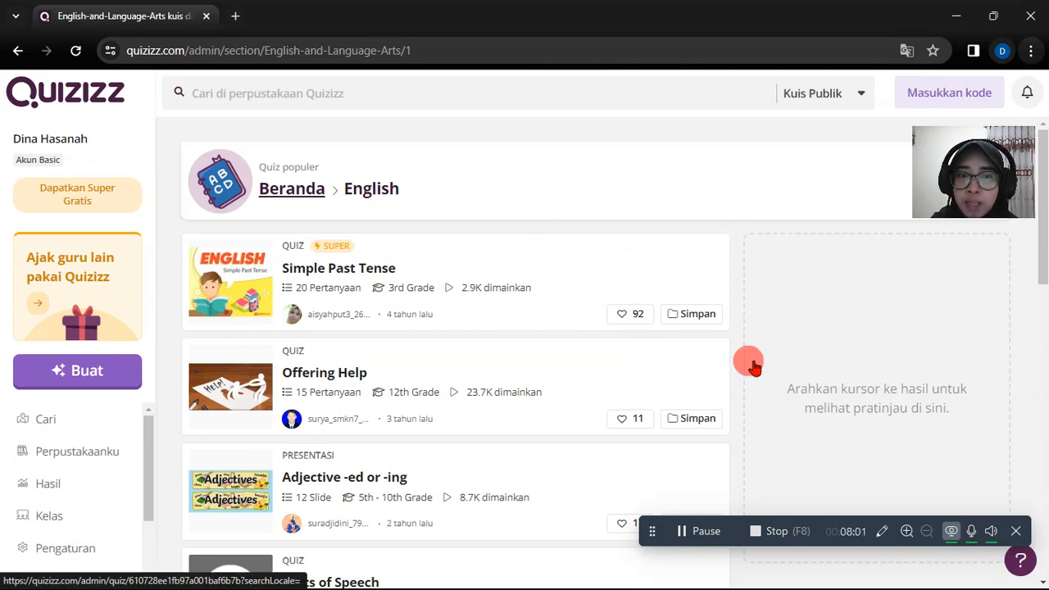
- Browse the popular English quiz list and compare the previews of quizzes such as Offering Help and Identifying Nouns
mouse_move(753, 366)
scroll(750, 363, "up", 1)
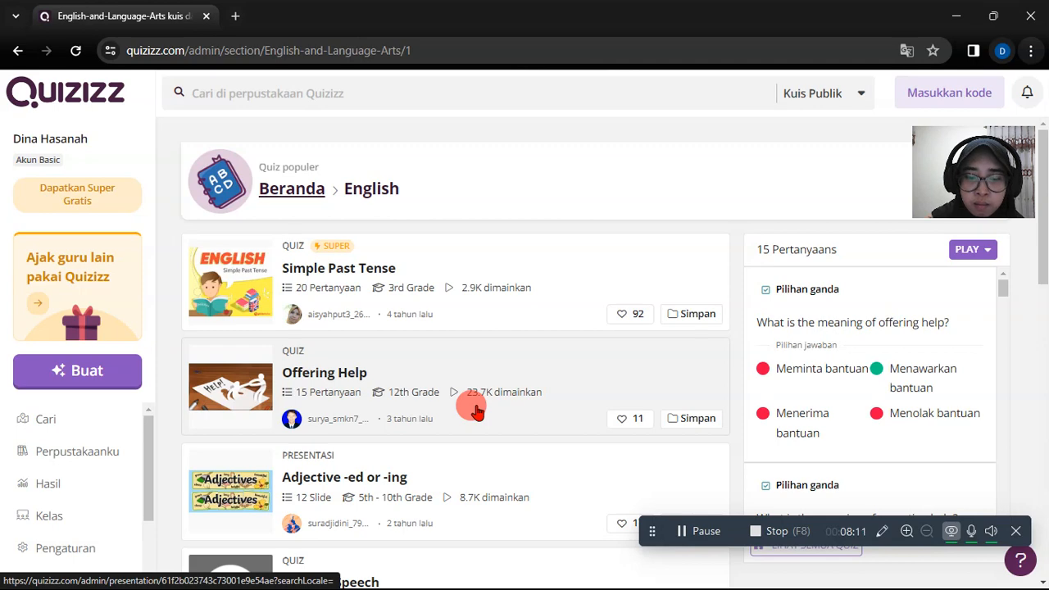
scroll(478, 410, "down", 4)
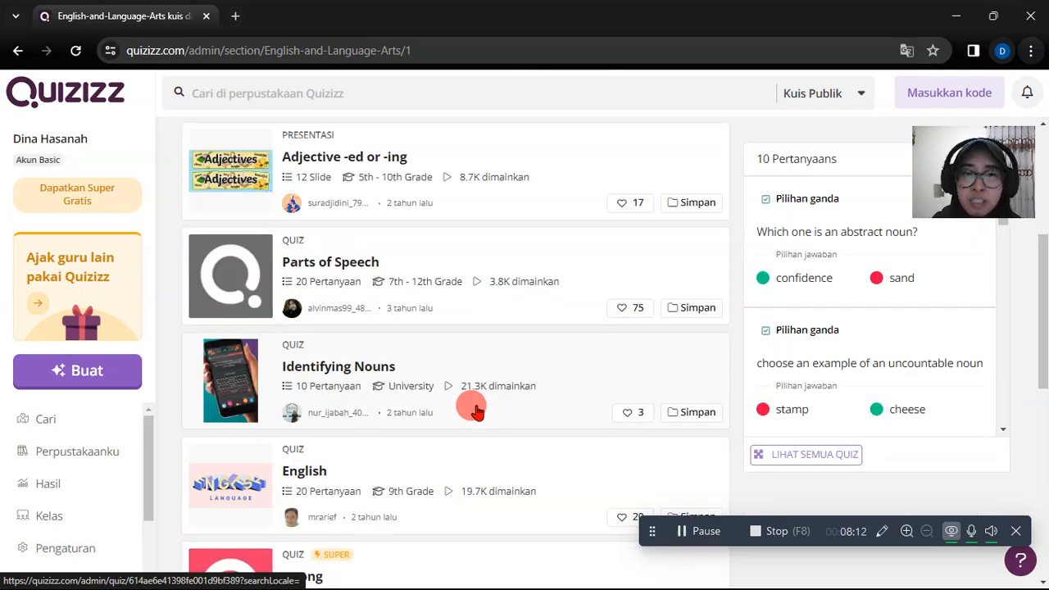
scroll(478, 410, "up", 4)
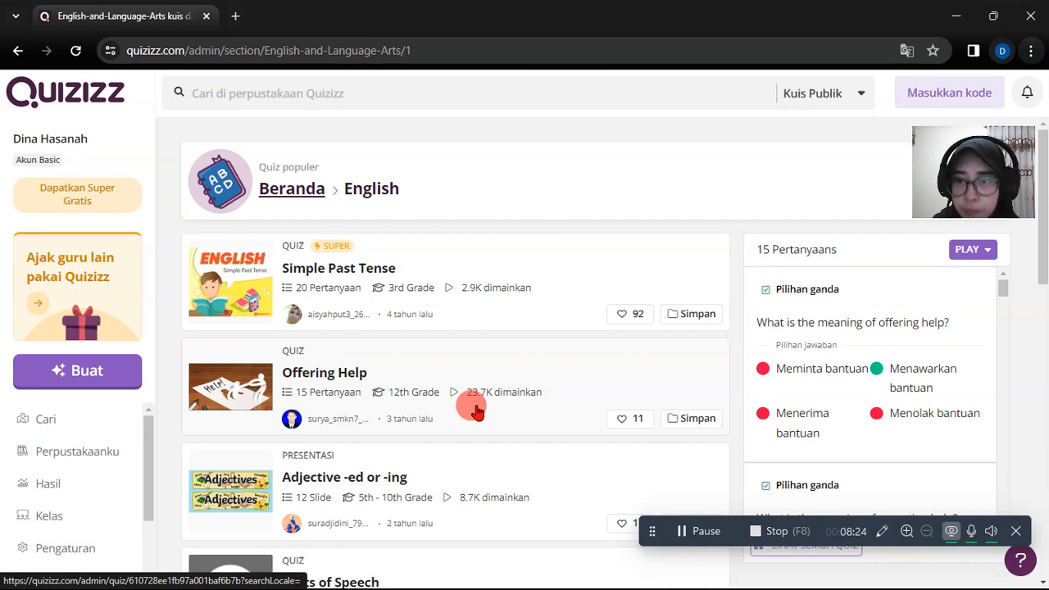
scroll(476, 413, "down", 2)
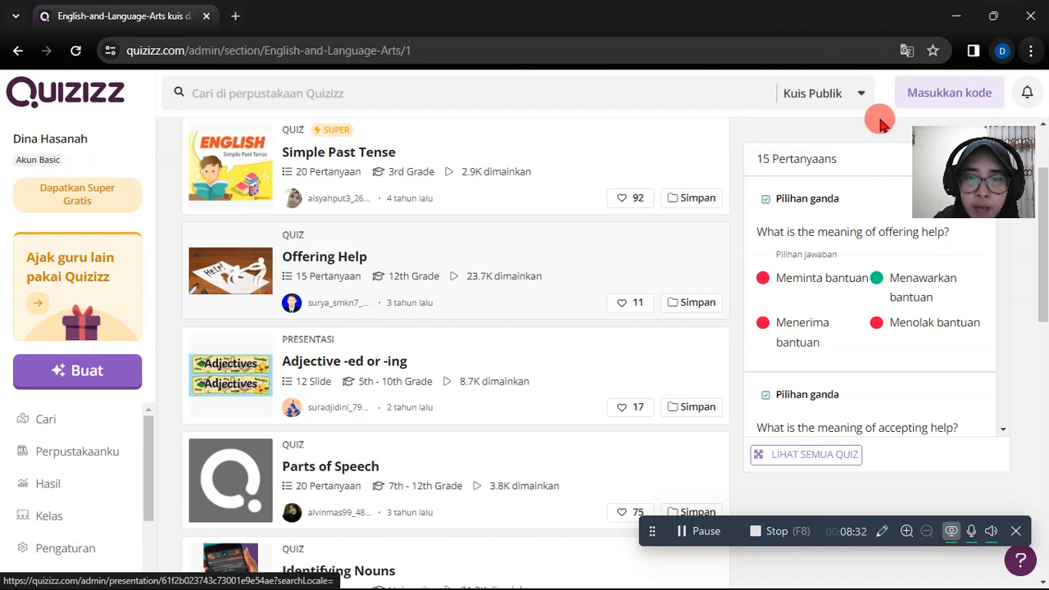
scroll(901, 205, "up", 2)
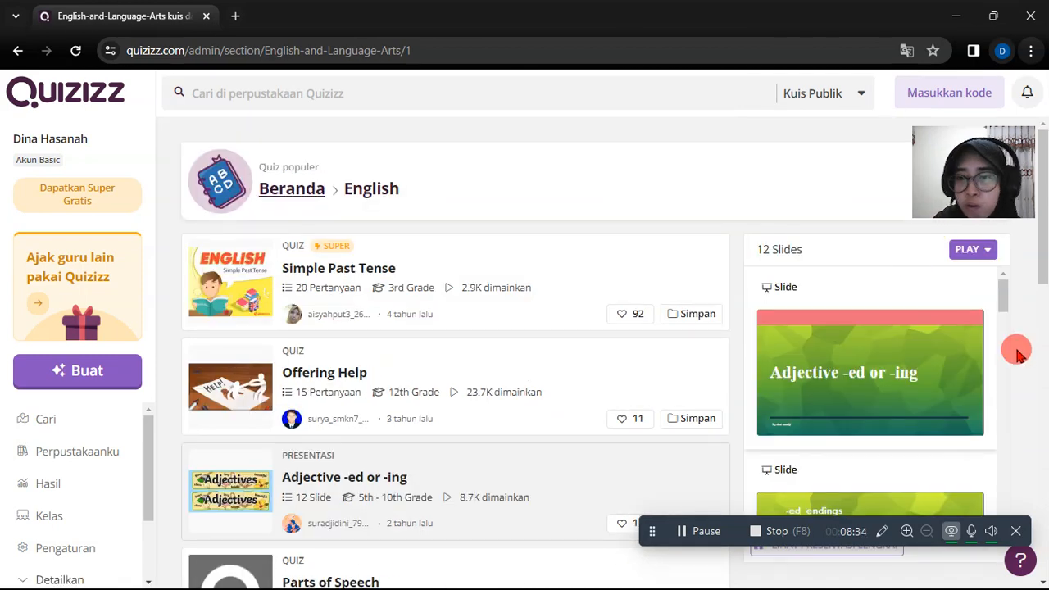
scroll(1017, 349, "down", 1)
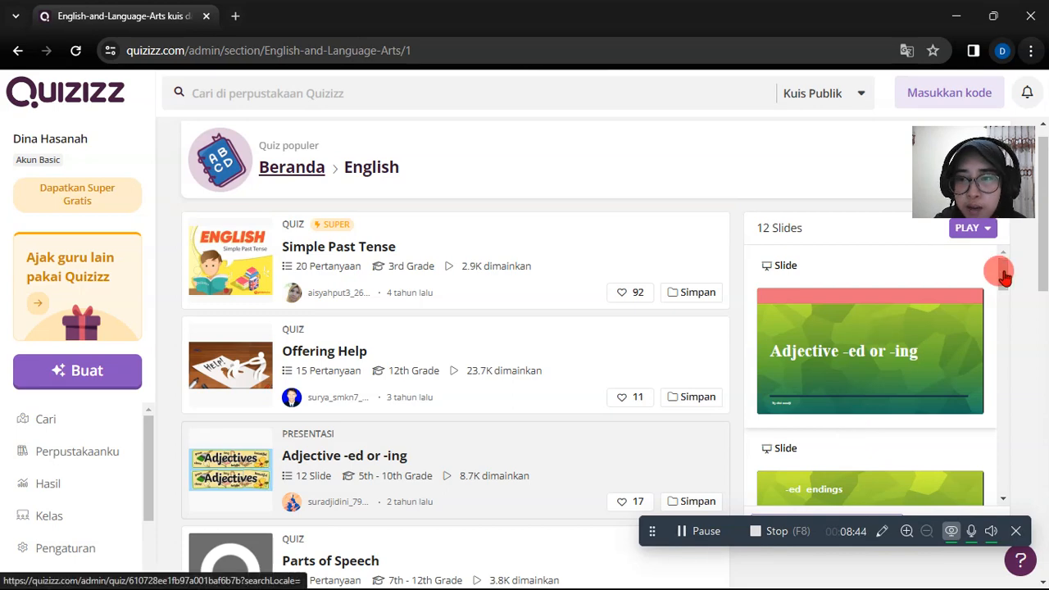
- Preview the slides of the Adjective -ed or -ing presentation, and return to the home page
left_click_drag(1005, 276, 1007, 268)
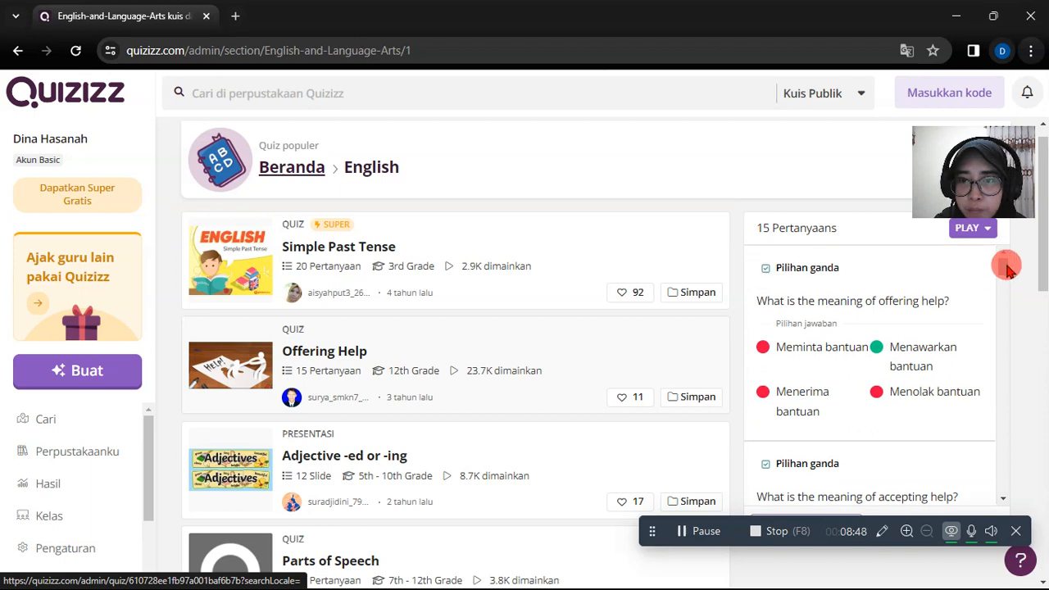
left_click(693, 487)
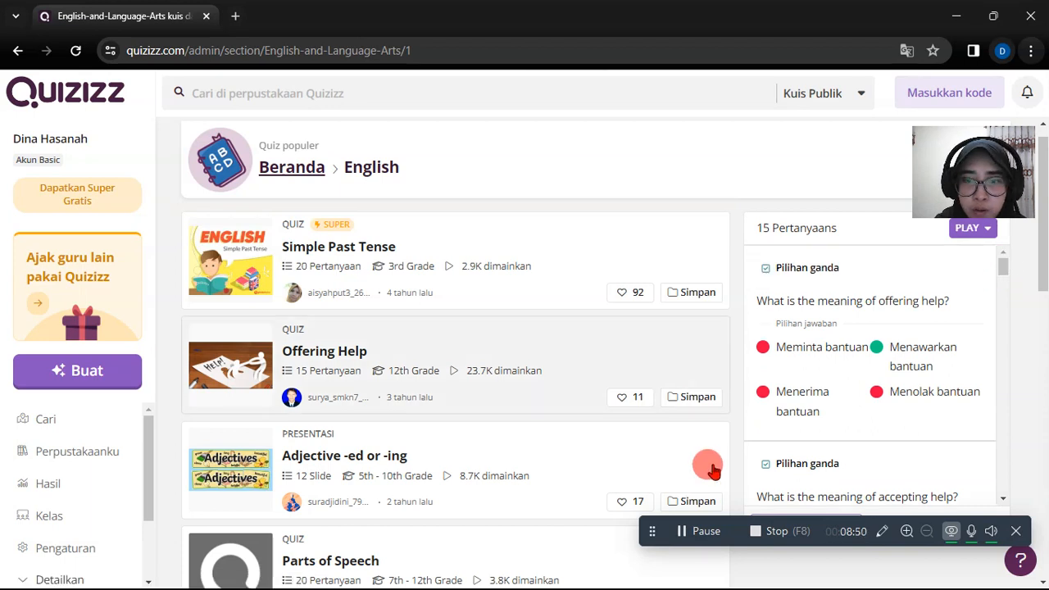
left_click(712, 469)
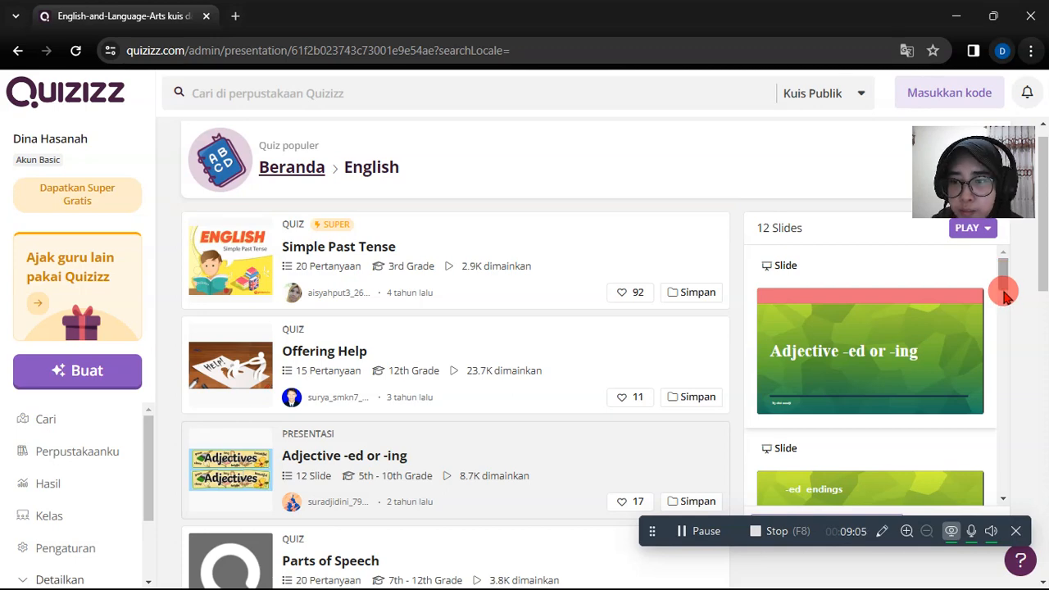
left_click_drag(1007, 296, 1005, 500)
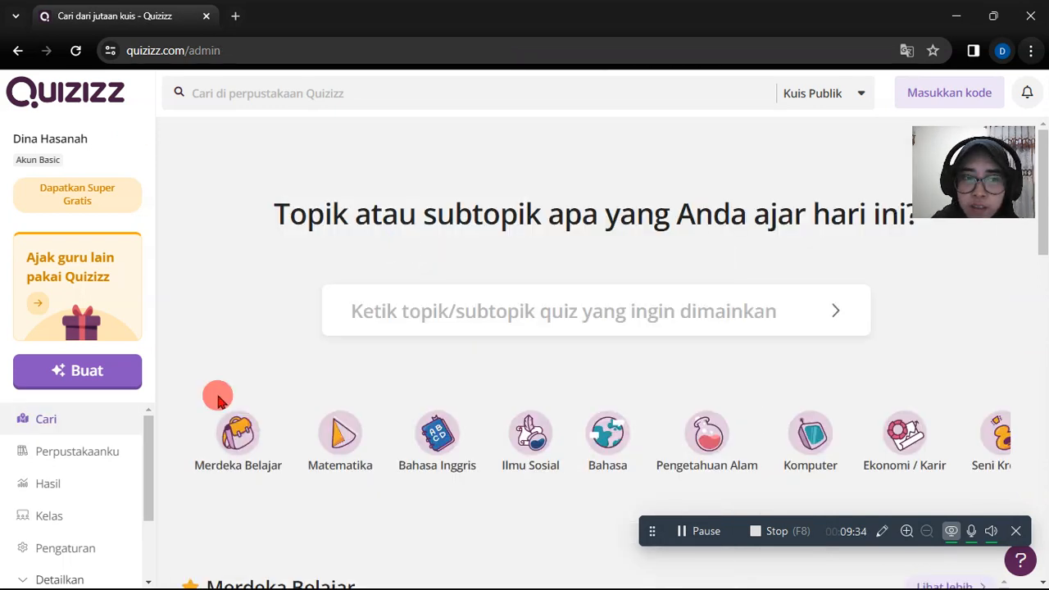
- Search for the topic "Masa Remaja" within the Merdeka Belajar category
left_click(379, 317)
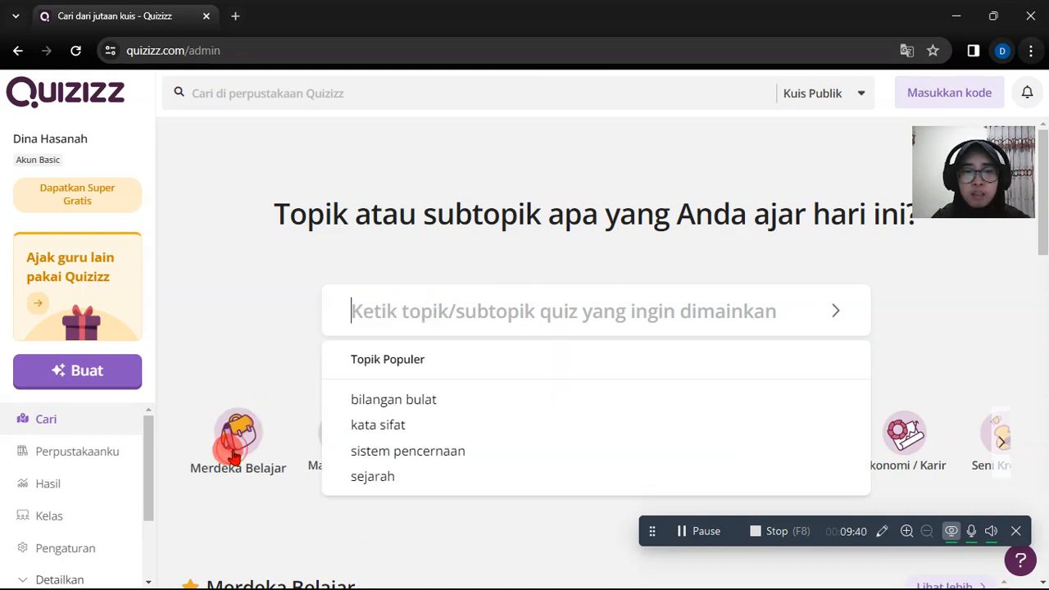
left_click(235, 449)
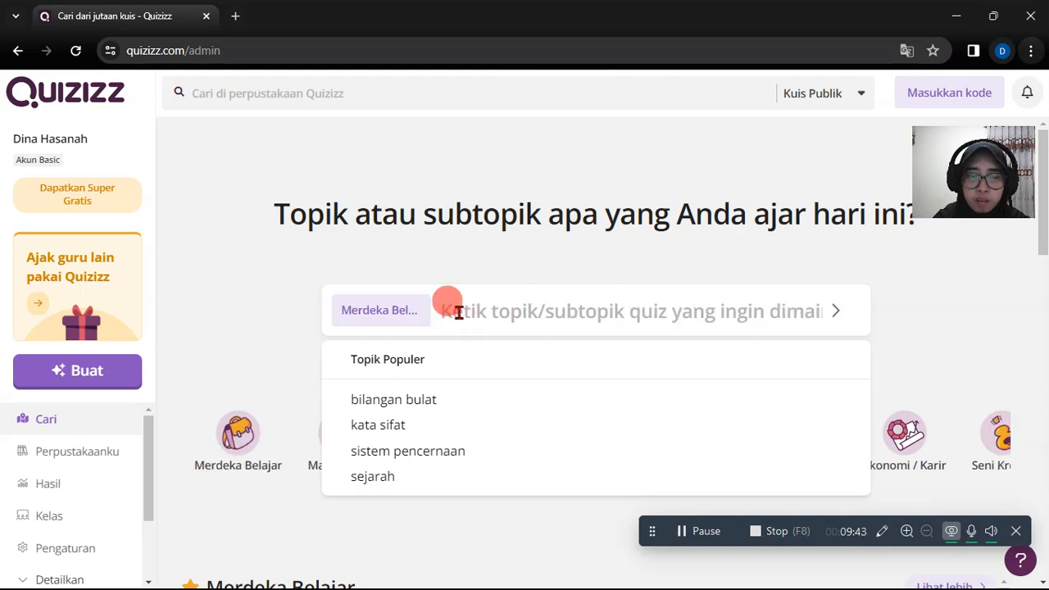
type("Masa Re")
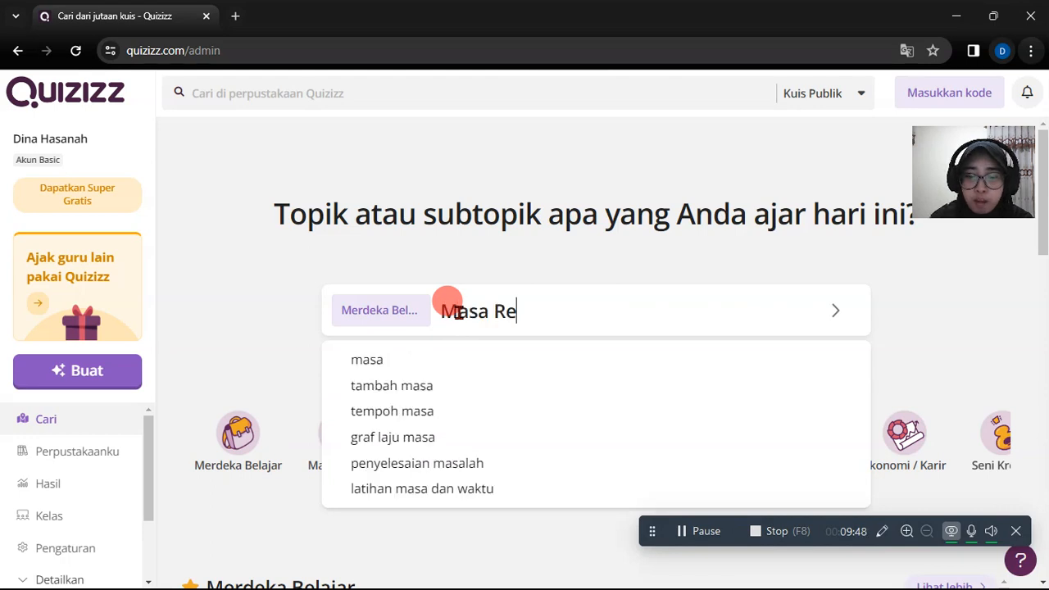
type("maja")
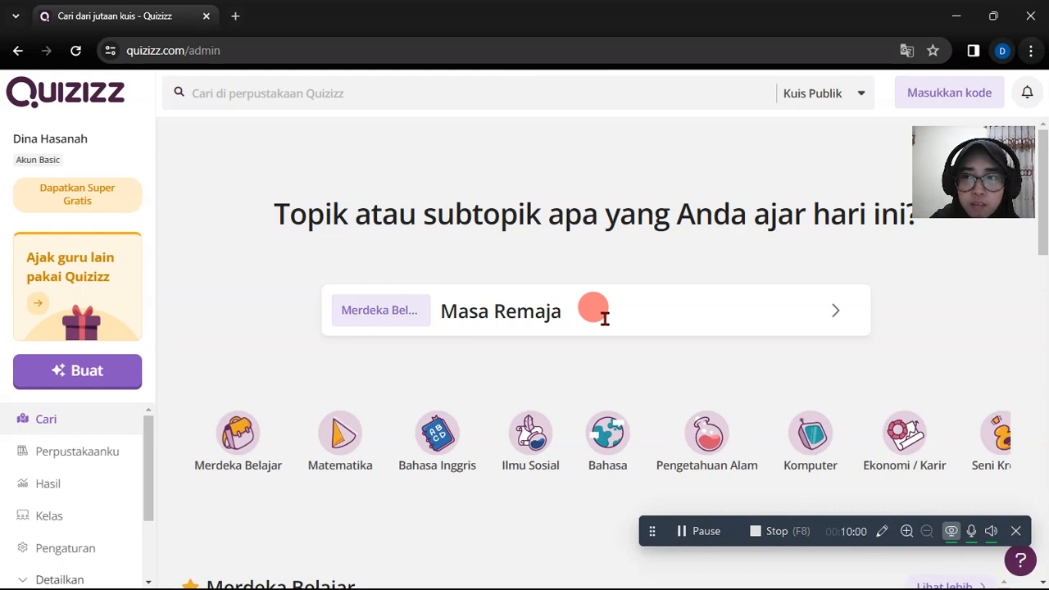
left_click(833, 313)
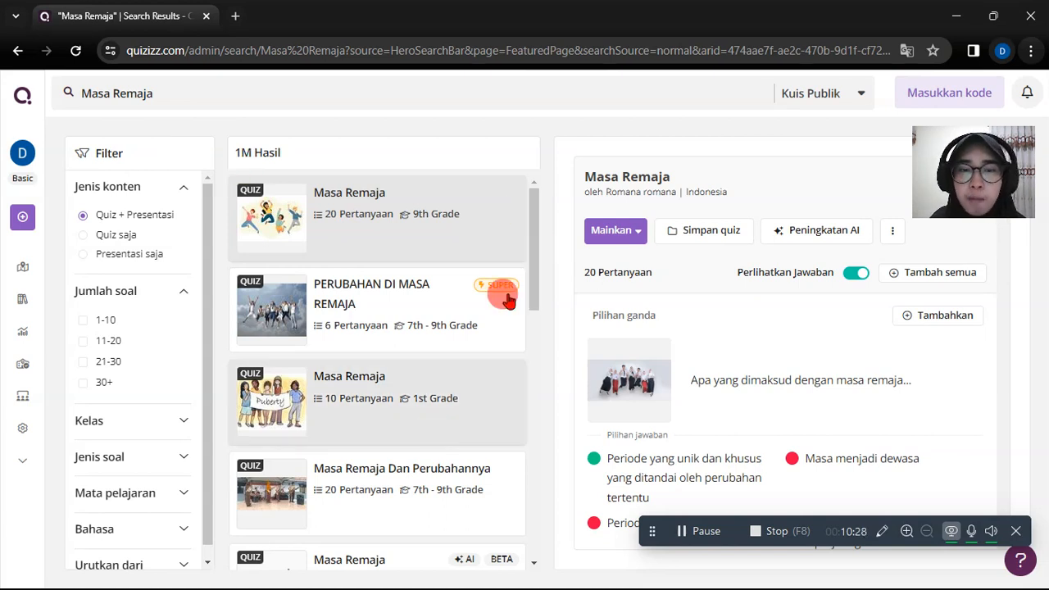
- Browse the Masa Remaja search results through the list and return to its beginning
left_click(532, 244)
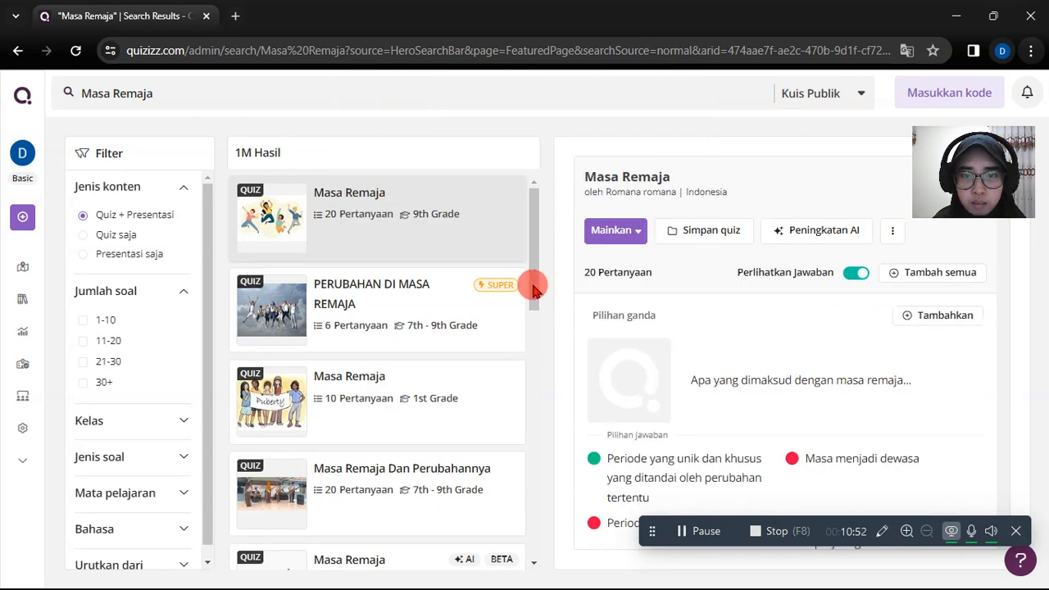
scroll(535, 312, "down", 6)
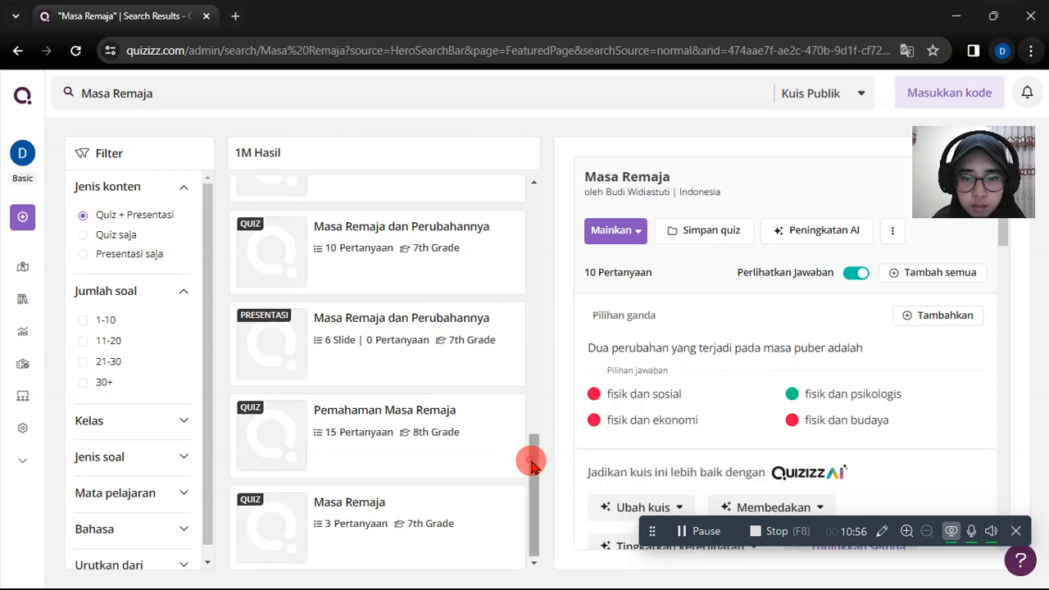
left_click_drag(531, 462, 531, 462)
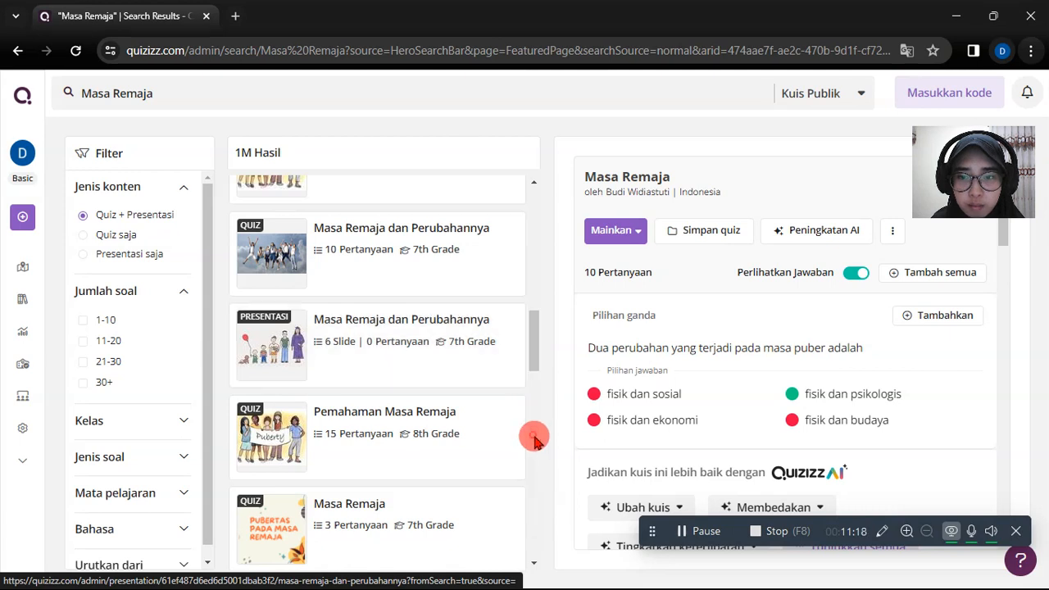
scroll(534, 439, "down", 1)
scroll(534, 439, "down", 4)
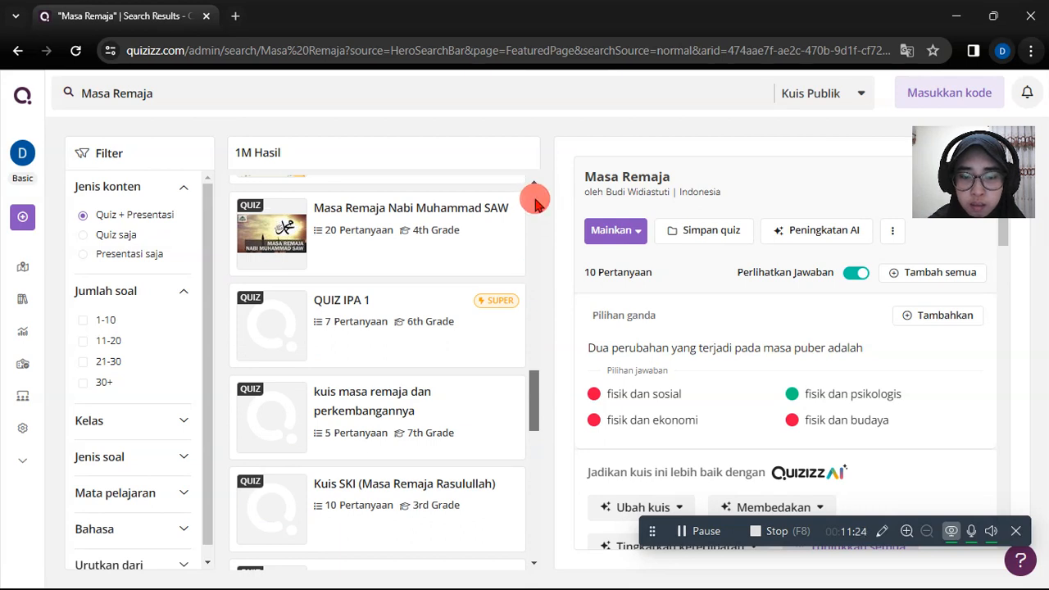
left_click_drag(536, 200, 562, 229)
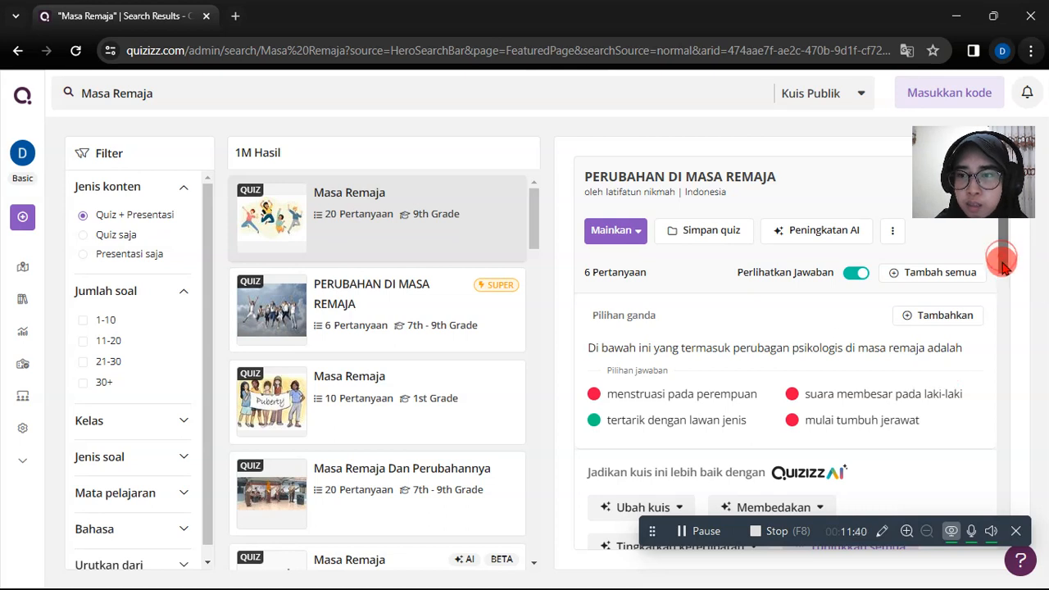
- Examine all the questions and answer choices in the preview of the quiz PERUBAHAN DI MASA REMAJA
left_click_drag(1005, 264, 1007, 344)
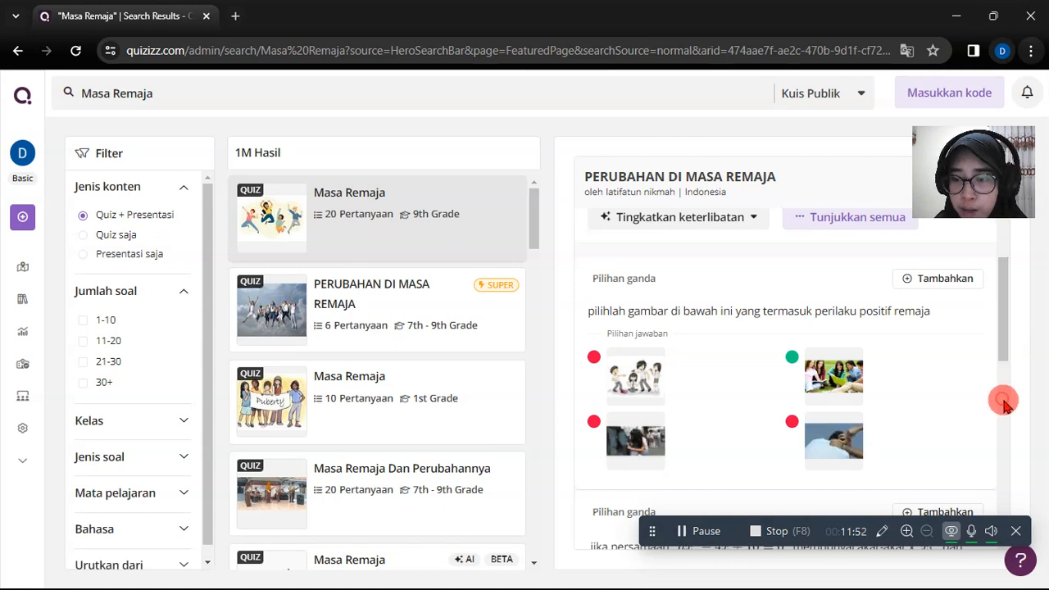
scroll(1005, 402, "down", 4)
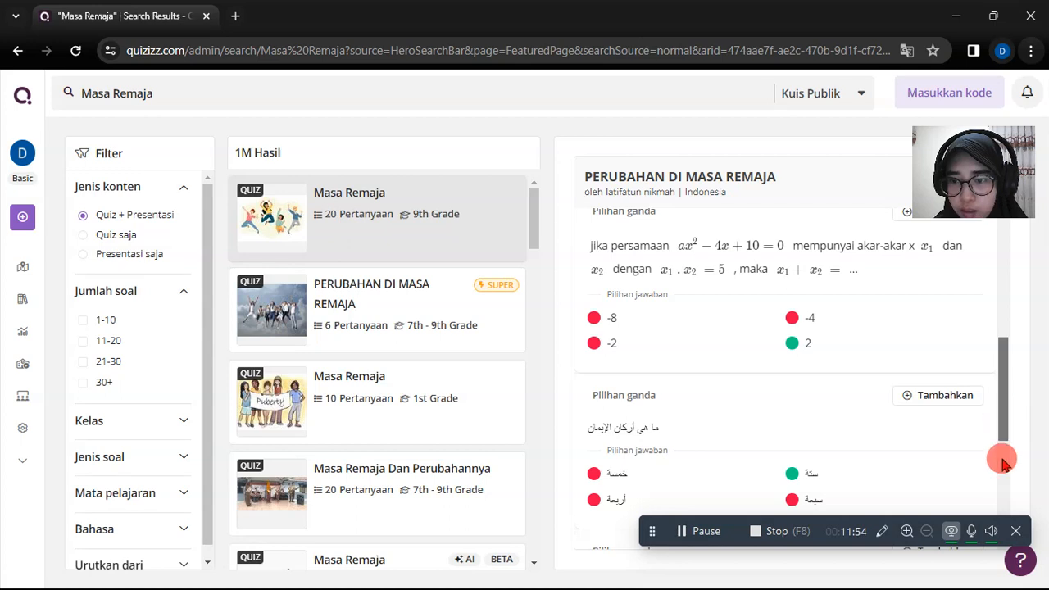
scroll(1003, 461, "down", 3)
scroll(1004, 492, "down", 2)
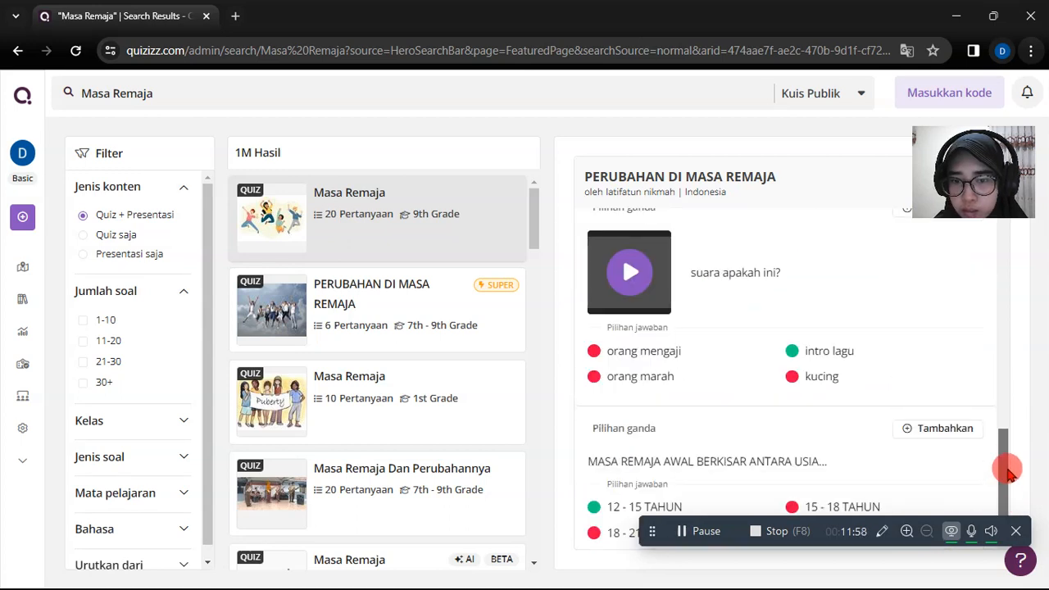
scroll(1008, 468, "up", 1)
left_click_drag(1011, 465, 1006, 233)
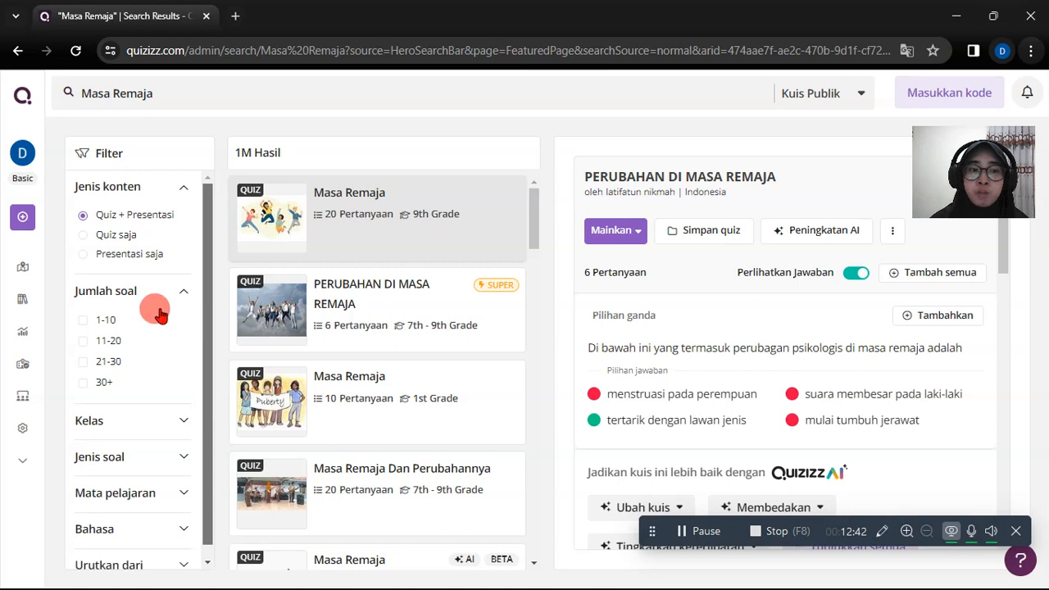
- Expand the Kelas filter and examine its full list of grade levels without choosing one
scroll(156, 369, "down", 1)
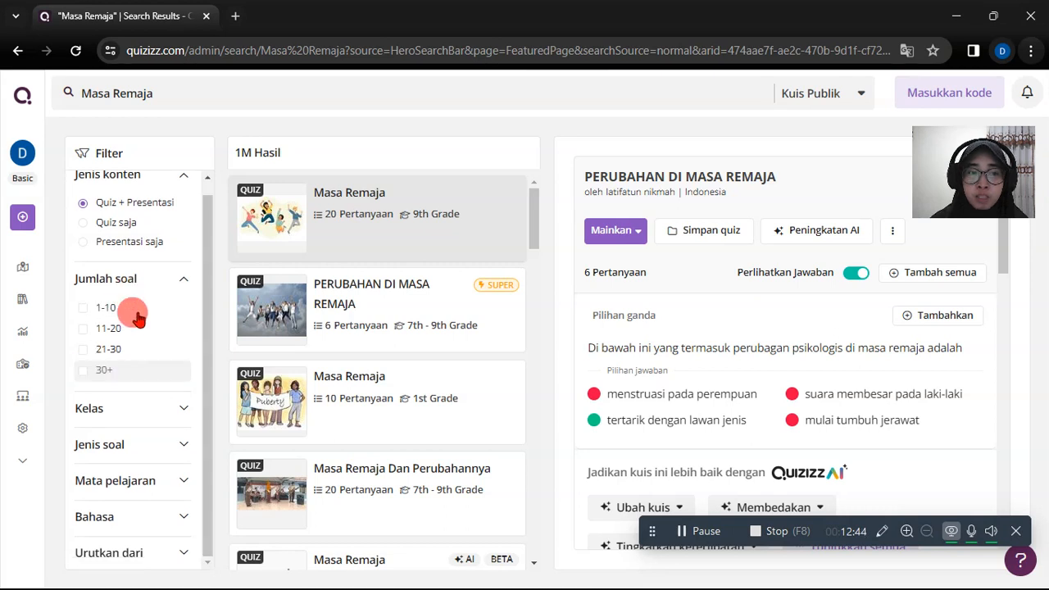
left_click(183, 412)
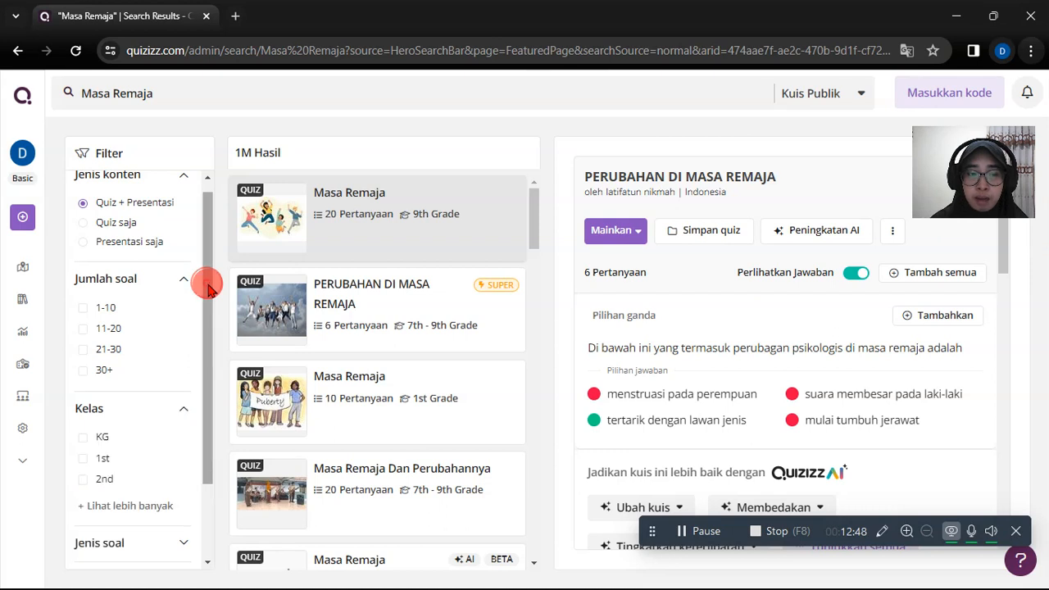
scroll(164, 386, "down", 1)
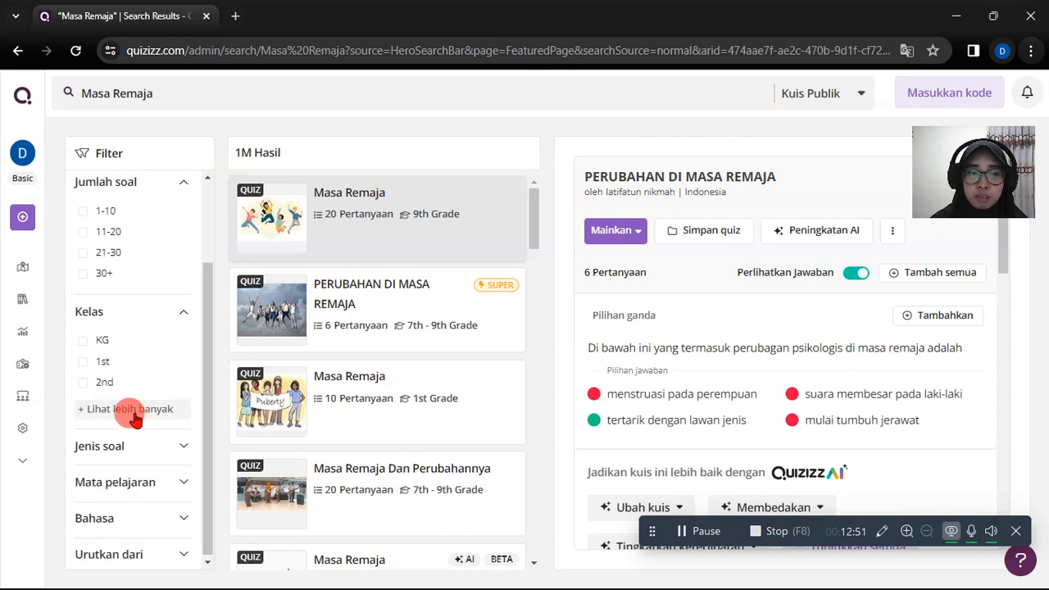
left_click(134, 412)
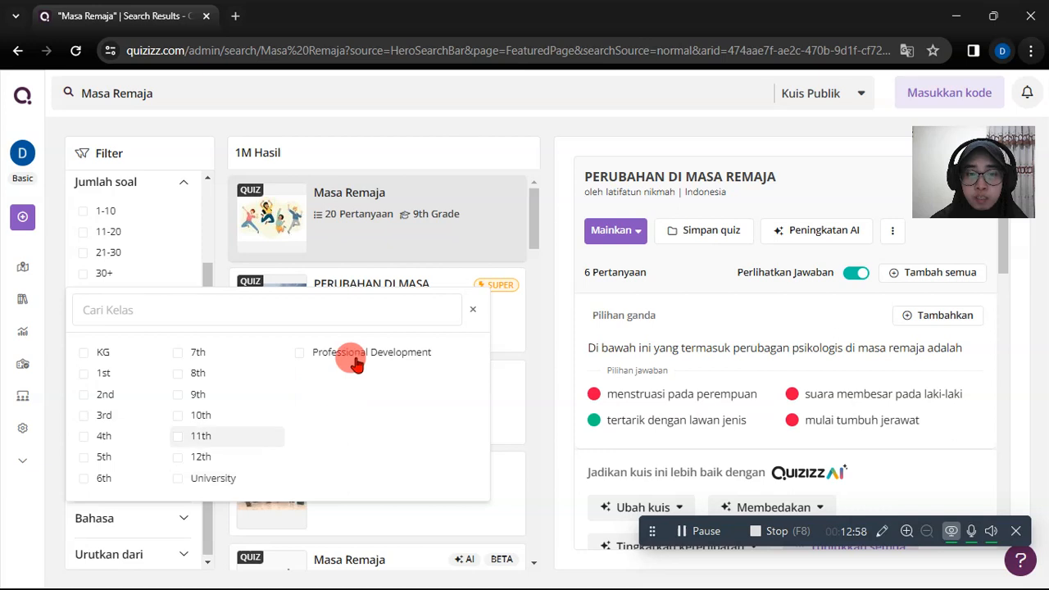
left_click(48, 371)
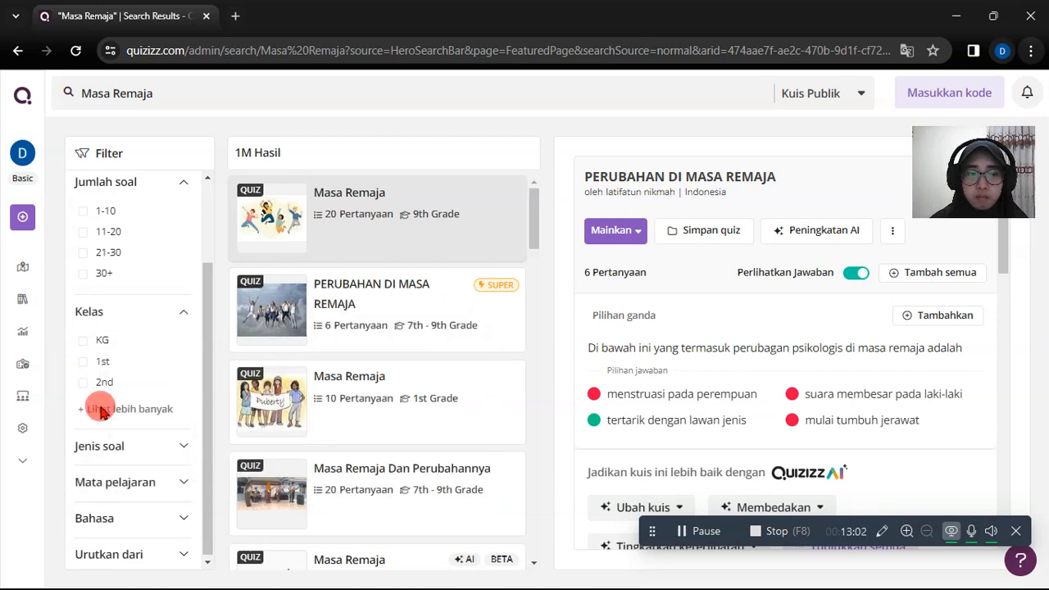
- Expand the Jenis soal and Mata pelajaran filters and examine their options
left_click(183, 448)
left_click_drag(207, 344, 205, 485)
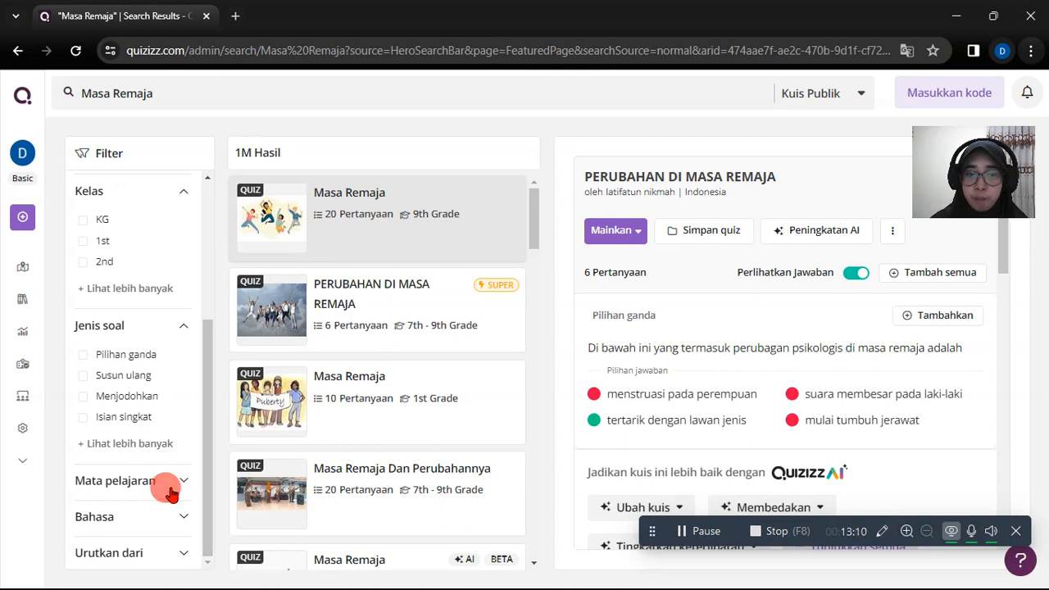
left_click(195, 459)
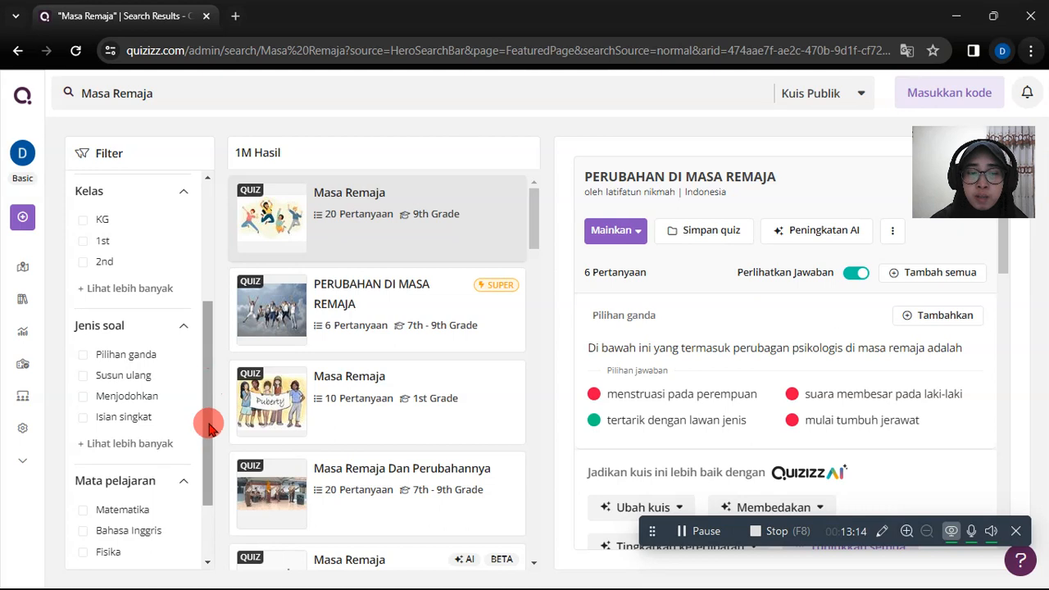
left_click_drag(209, 426, 206, 528)
scroll(188, 228, "up", 5)
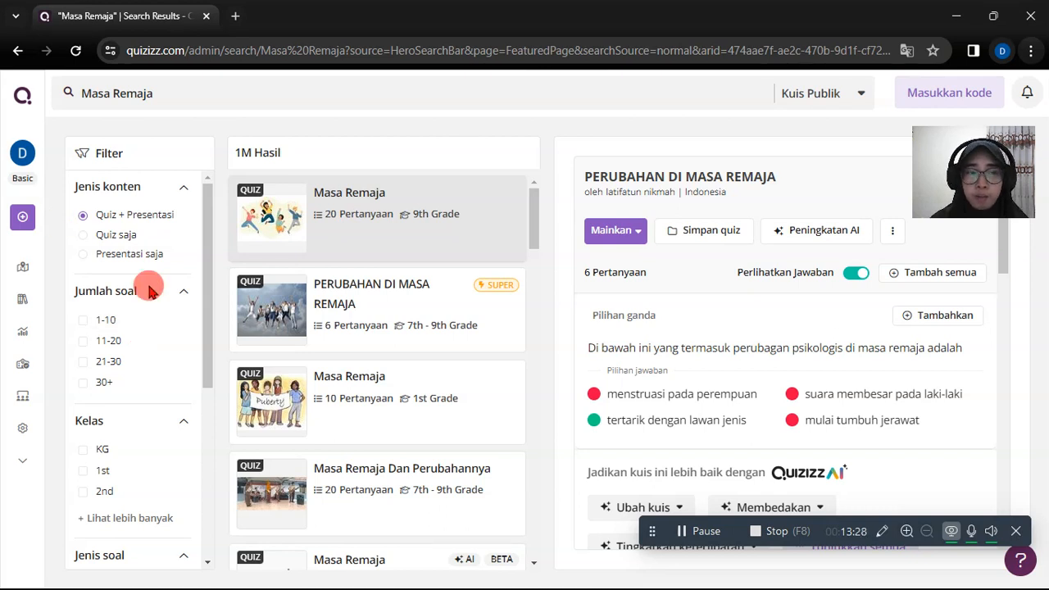
- Return to the home page and look over the Buat option and the navigation entries such as Perpustakaanku
left_click(21, 99)
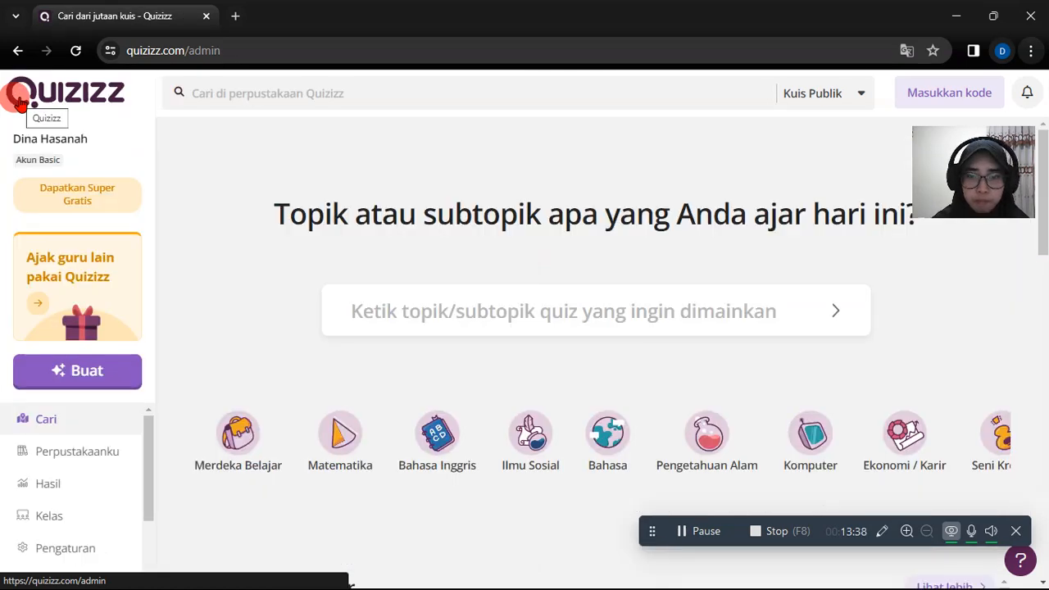
left_click(76, 380)
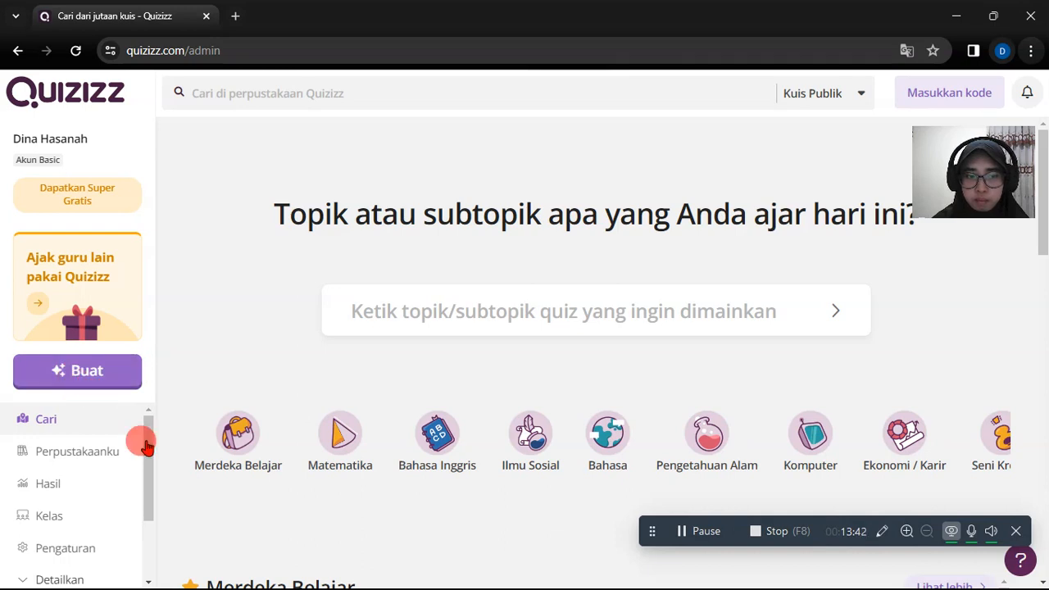
left_click_drag(154, 469, 145, 435)
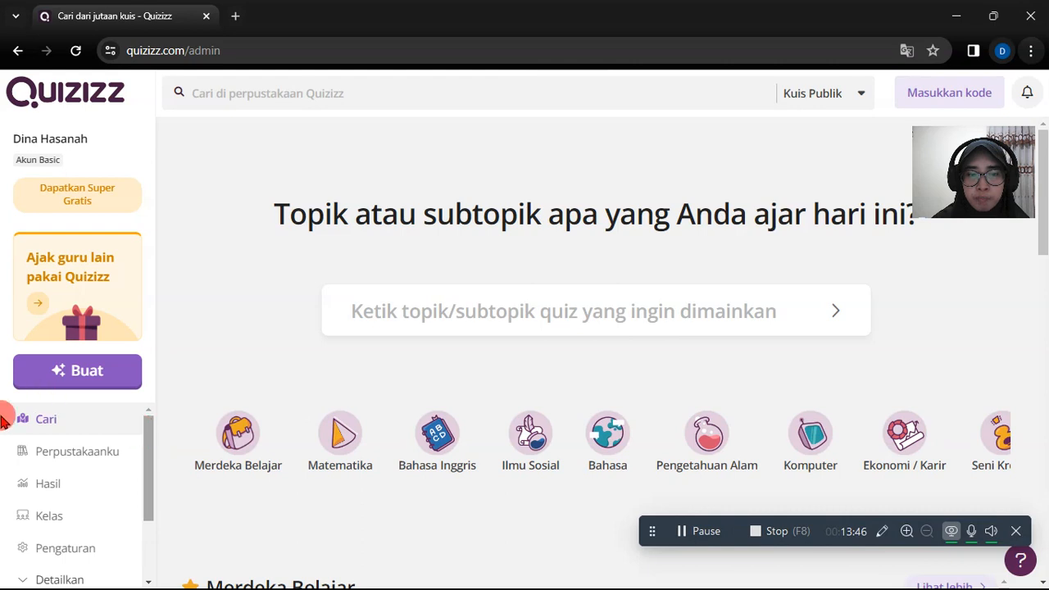
- Open Perpustakaanku and look over its published and draft quizzes
left_click(100, 457)
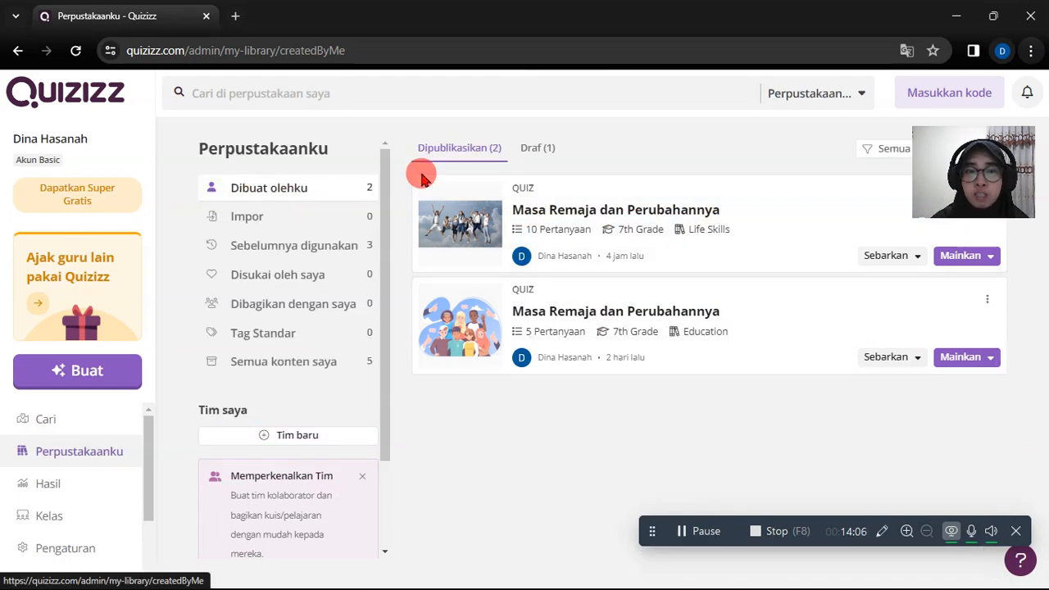
left_click(532, 150)
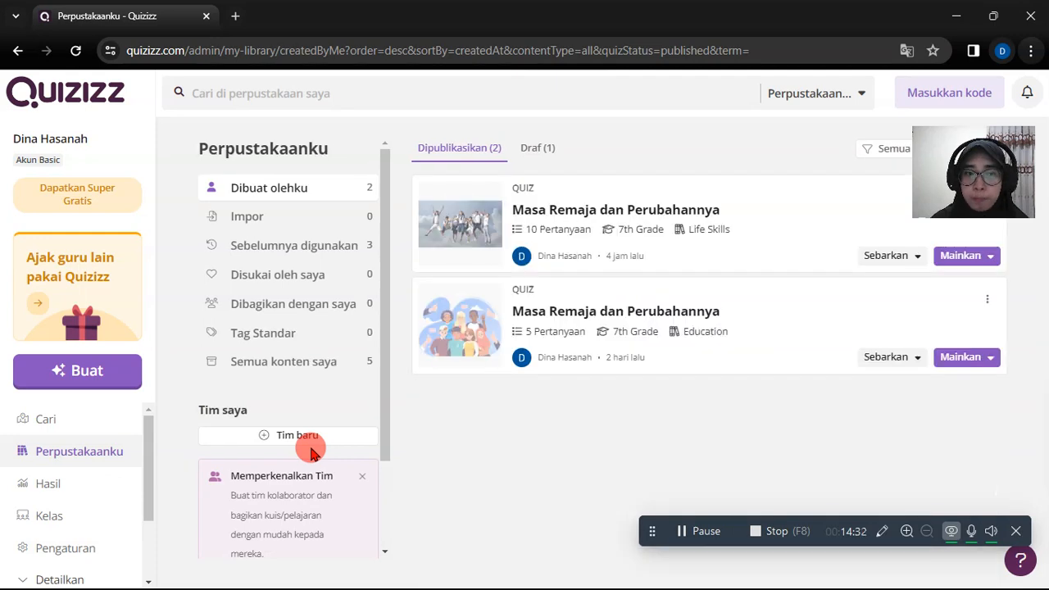
- Start creating new content, compare the Quiz and Presentasi choices, and pick Quiz
left_click(116, 374)
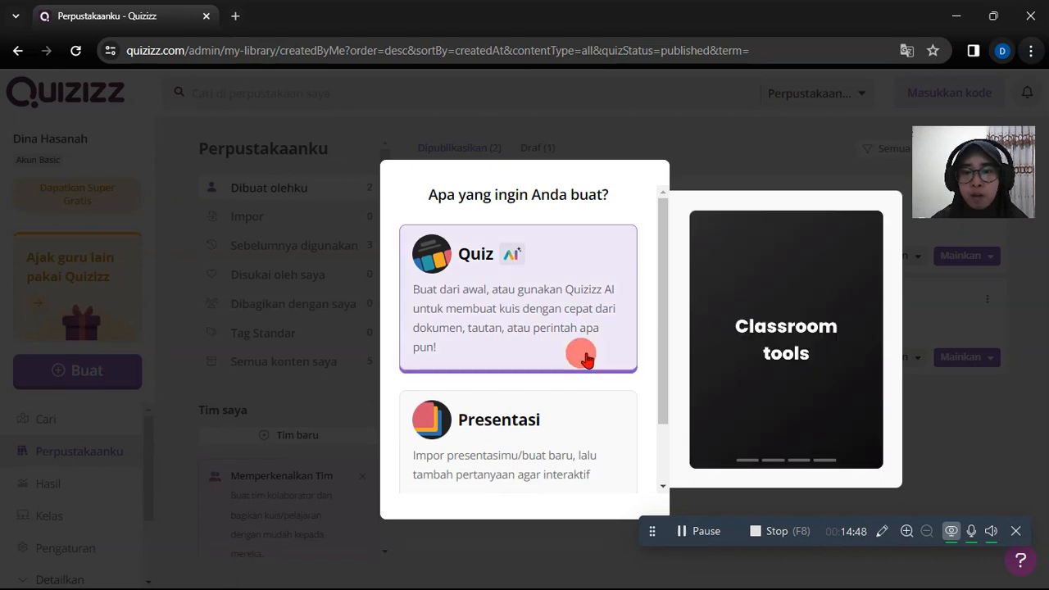
scroll(585, 359, "down", 1)
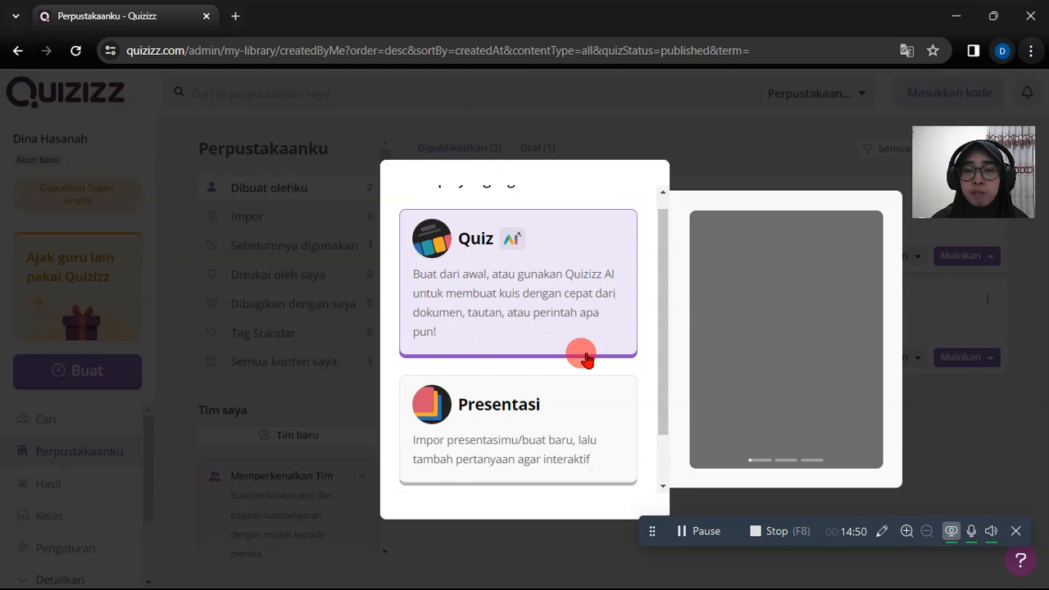
scroll(585, 359, "down", 1)
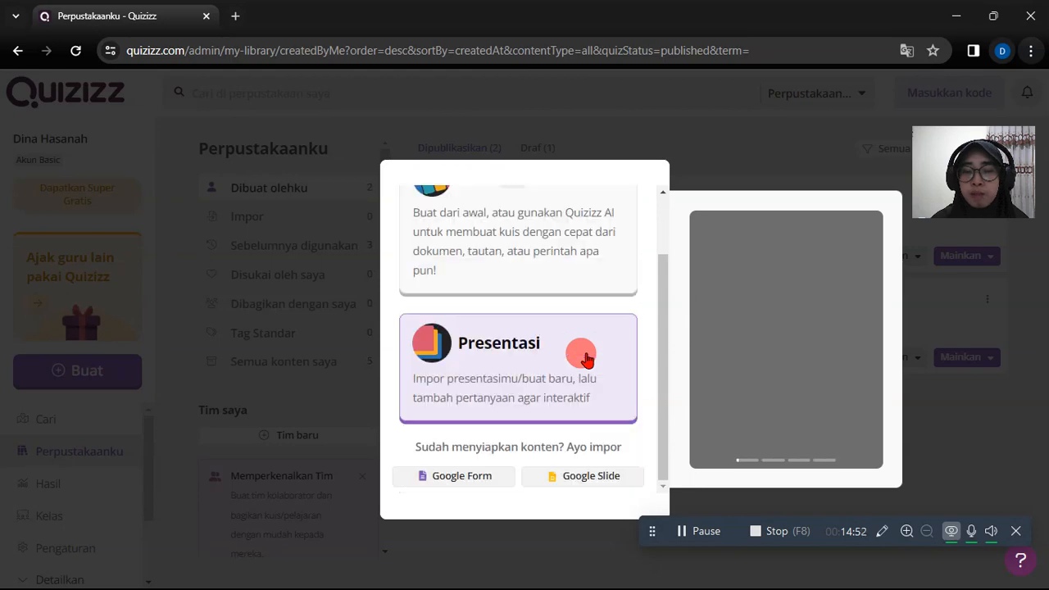
scroll(586, 359, "up", 2)
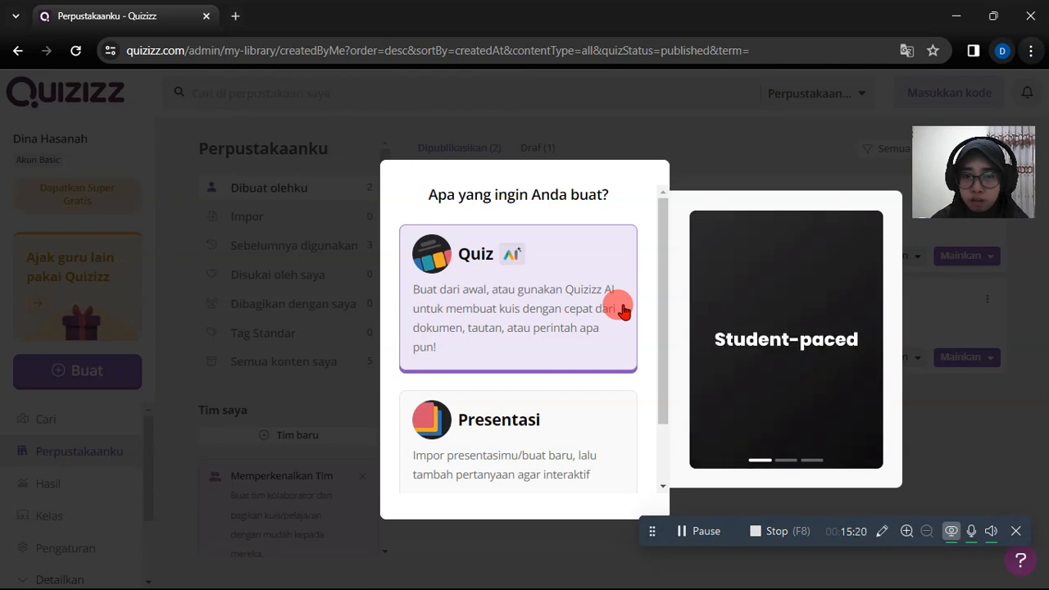
left_click(623, 310)
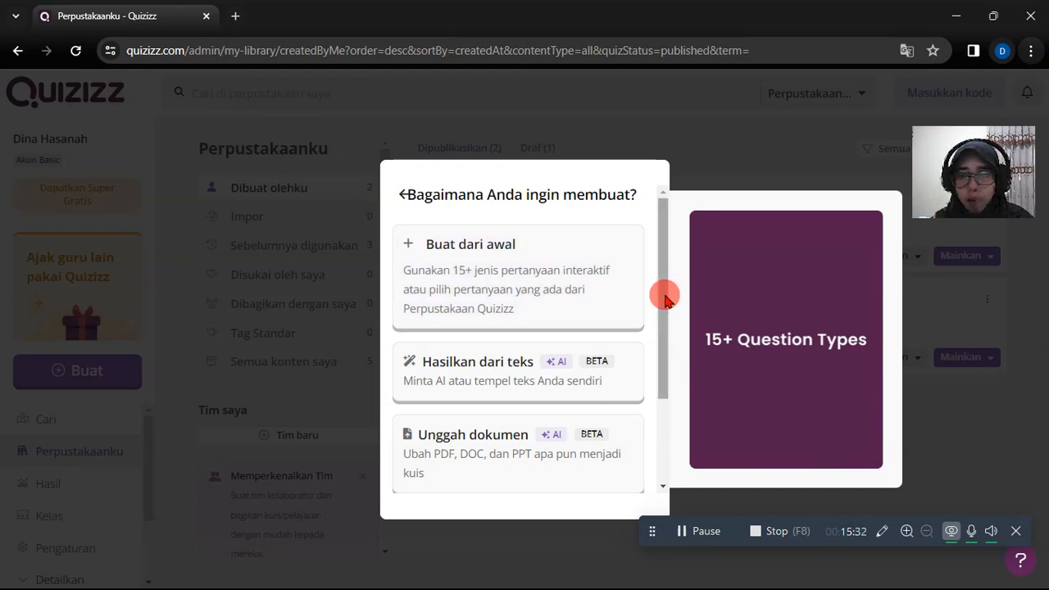
- Review the quiz creation methods, including text, document and link conversion, and choose Buat dari awal
scroll(661, 348, "down", 2)
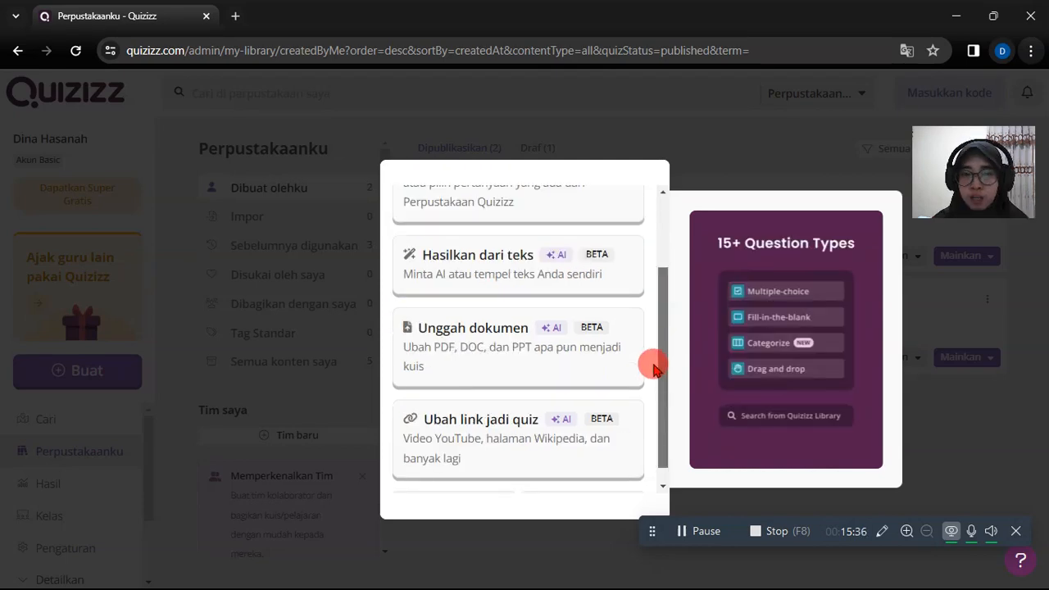
scroll(654, 369, "down", 1)
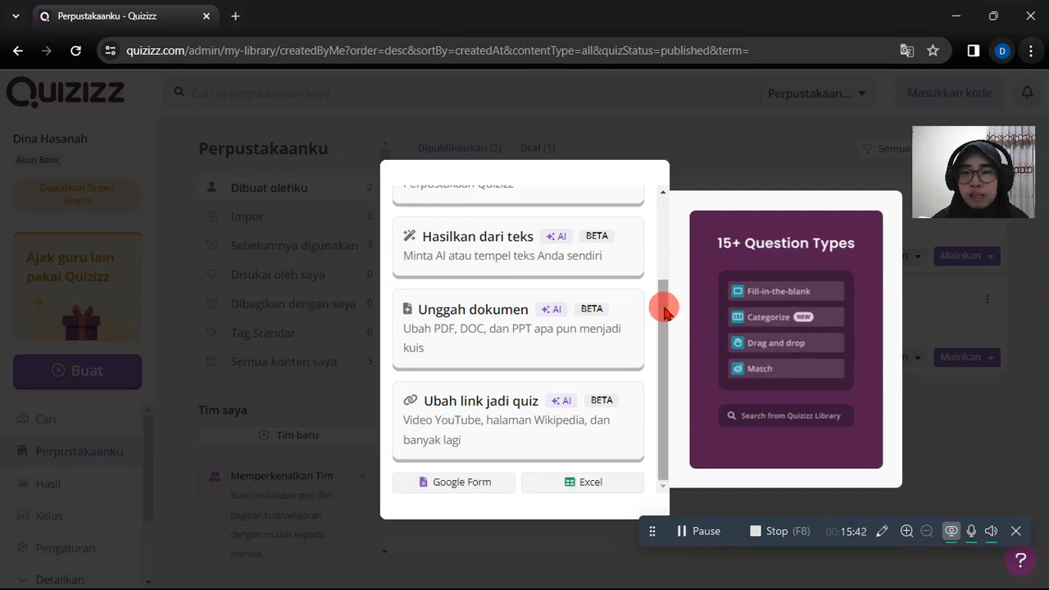
scroll(664, 312, "up", 1)
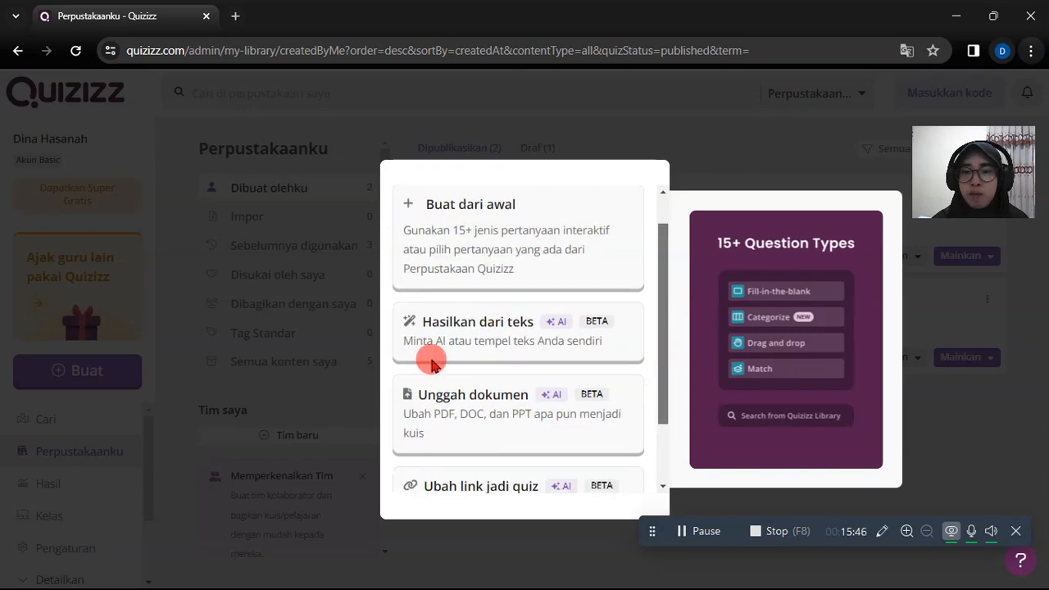
scroll(432, 363, "down", 1)
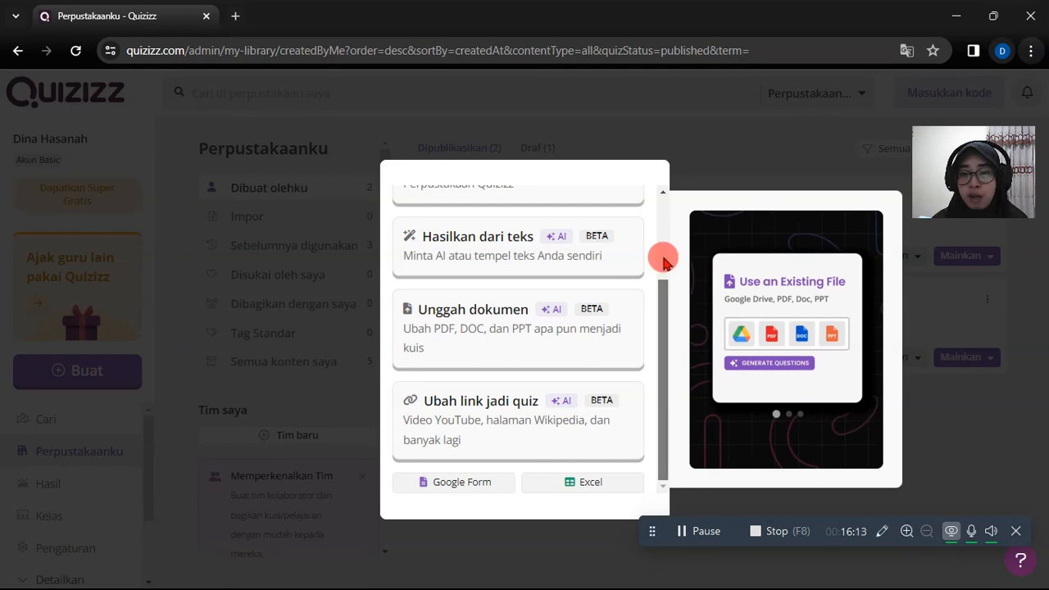
scroll(664, 260, "up", 2)
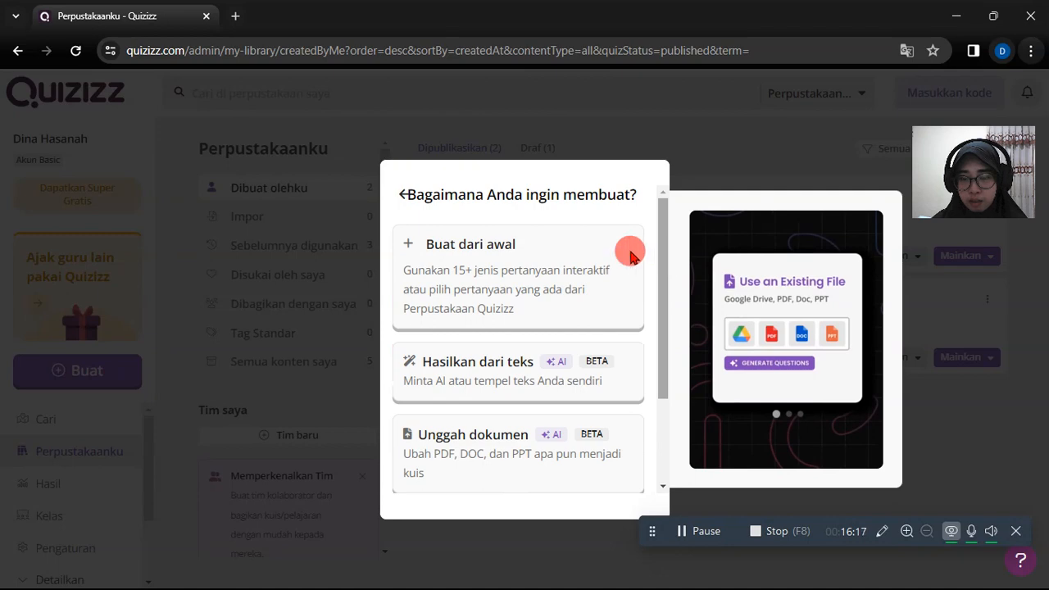
left_click(532, 288)
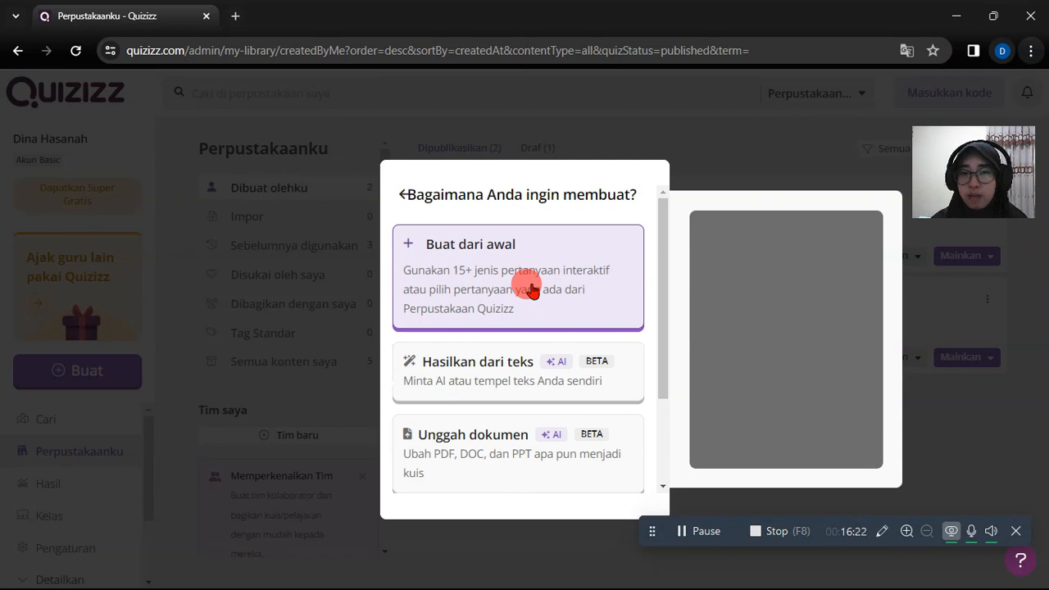
left_click(531, 289)
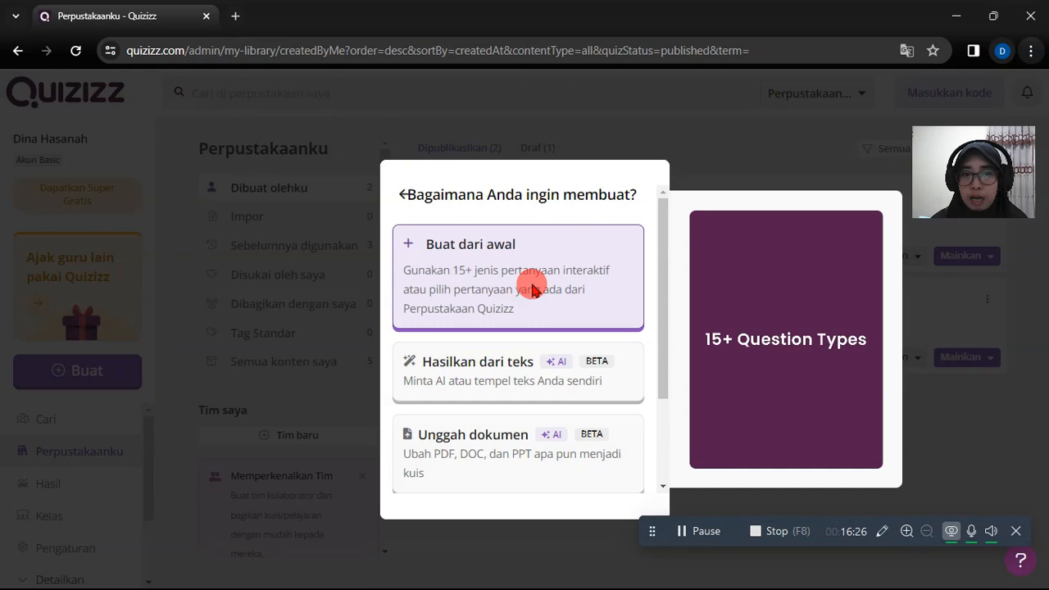
left_click(532, 289)
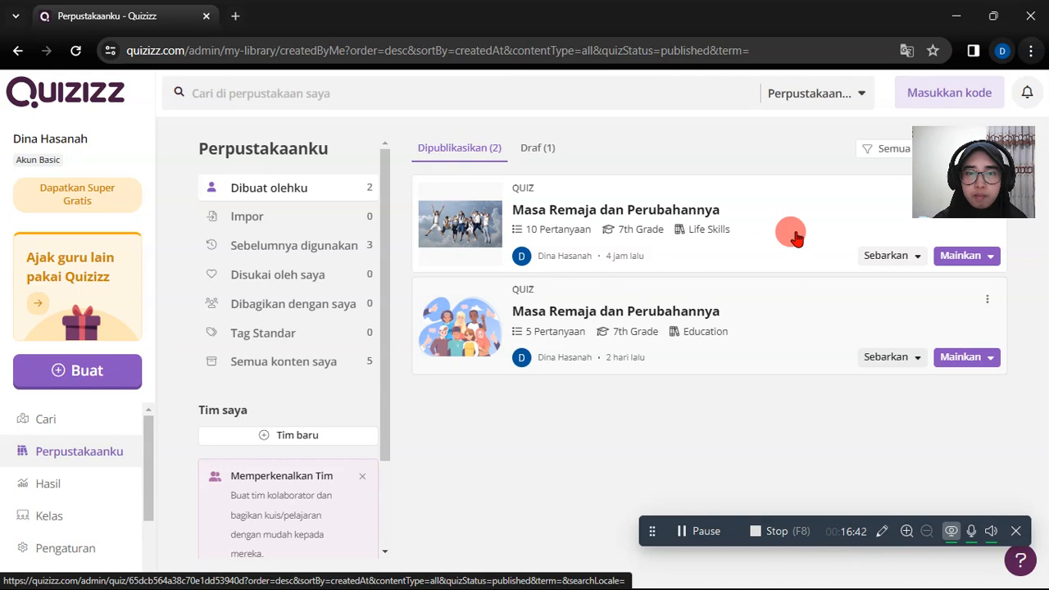
- Open the published 10-question quiz Masa Remaja dan Perubahannya from the library and view its details
left_click(673, 211)
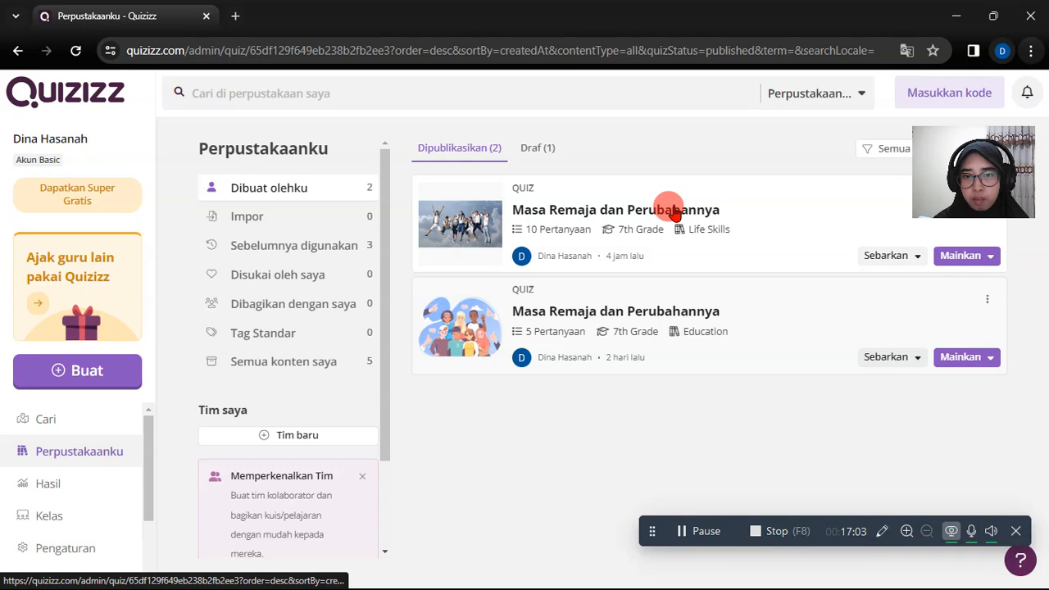
left_click(672, 211)
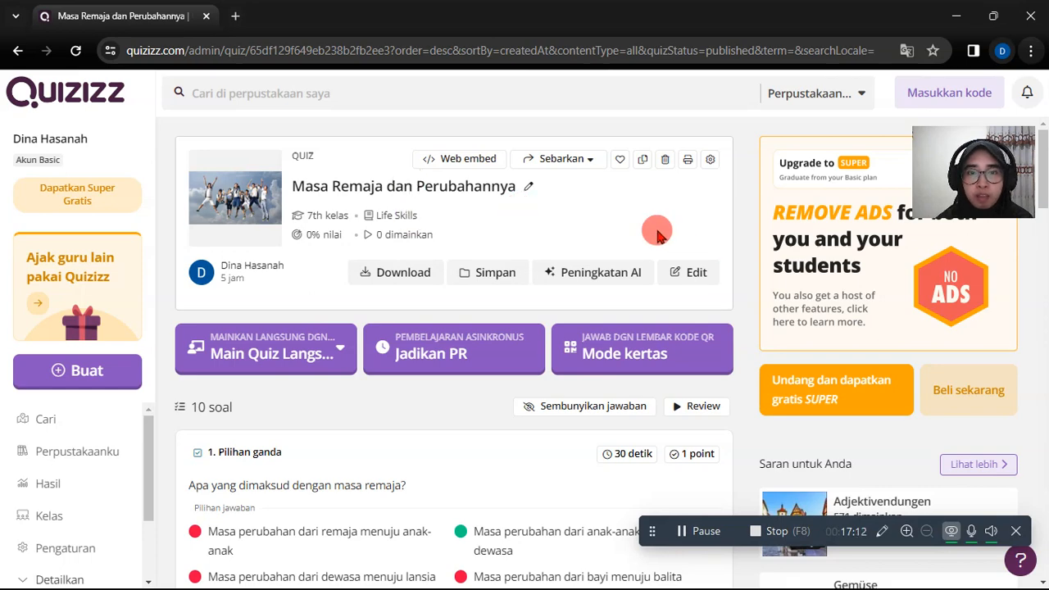
scroll(657, 207, "down", 1)
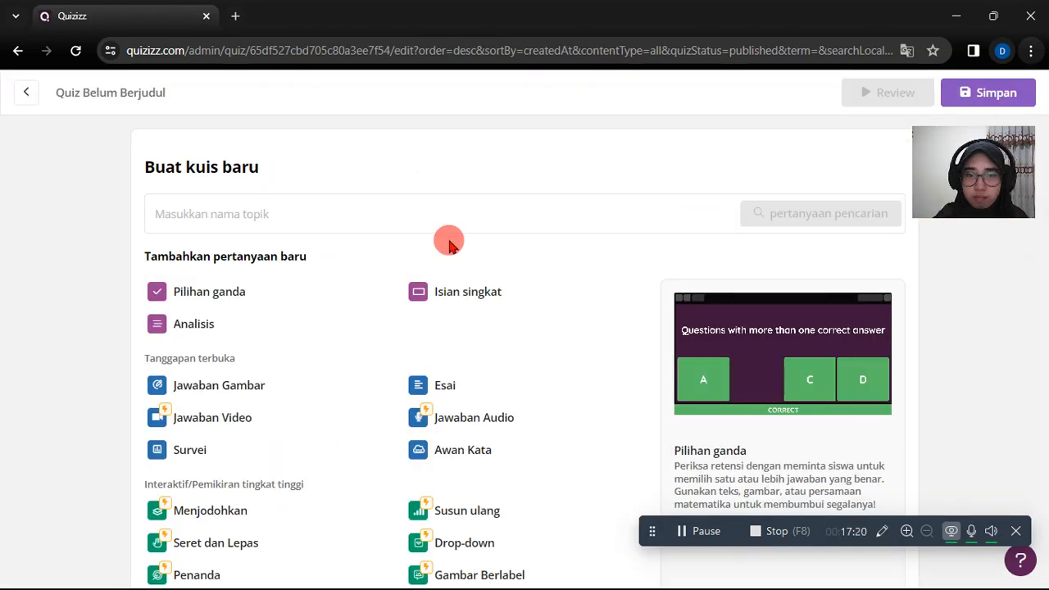
- Enter Masa Remaja dan Perubahannya as the topic name of the new quiz
left_click(232, 207)
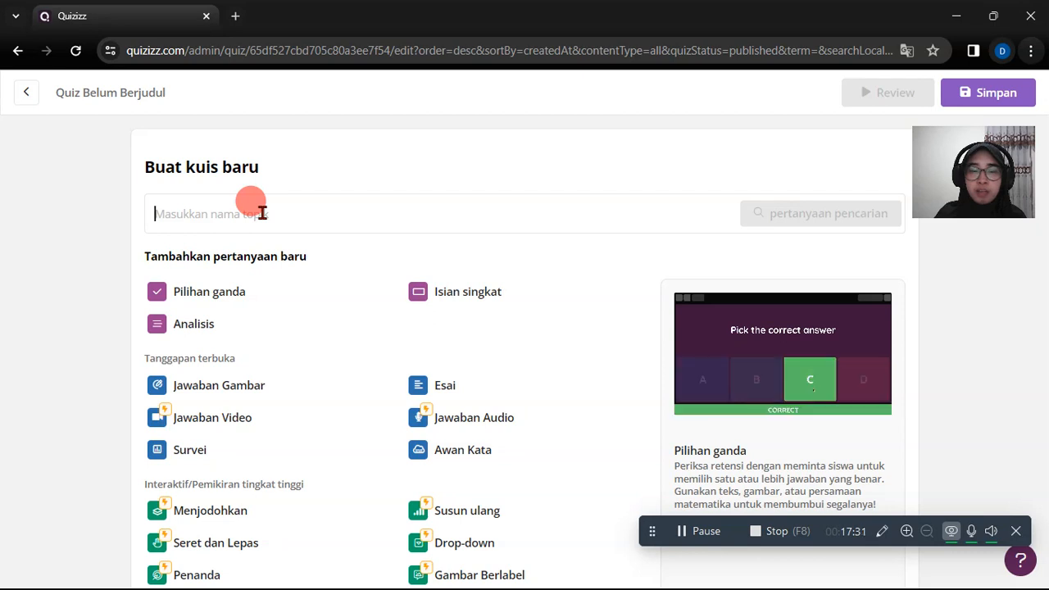
type("Masa")
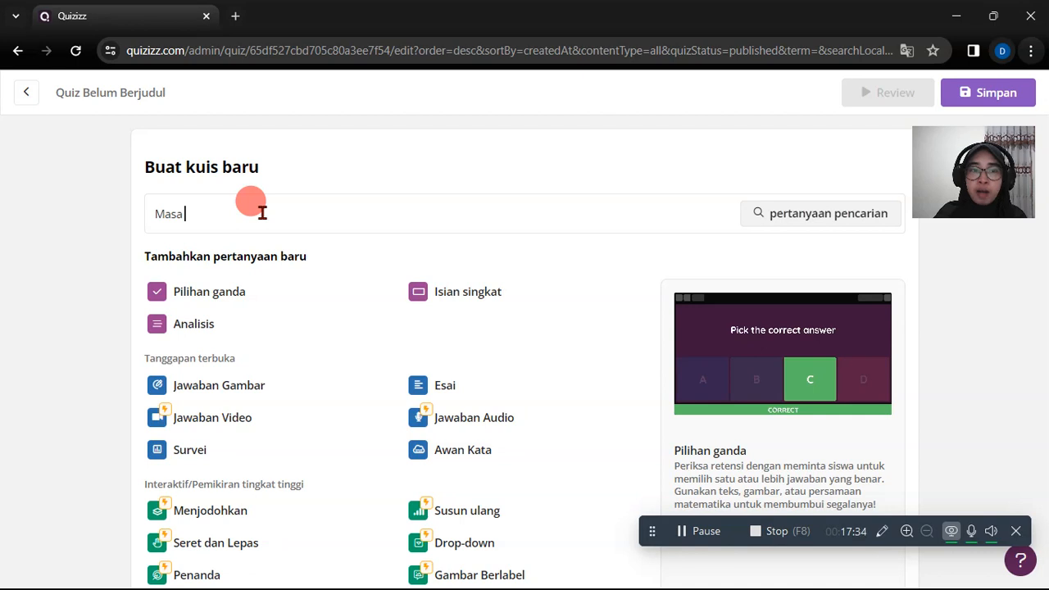
type(" Remaja dan Perubahannya")
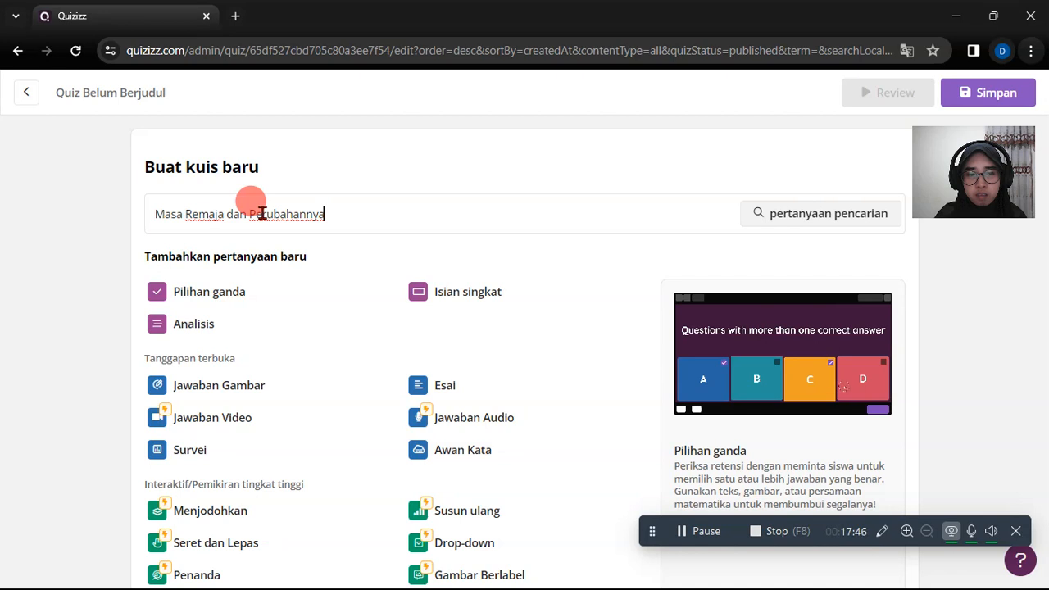
left_click(158, 294)
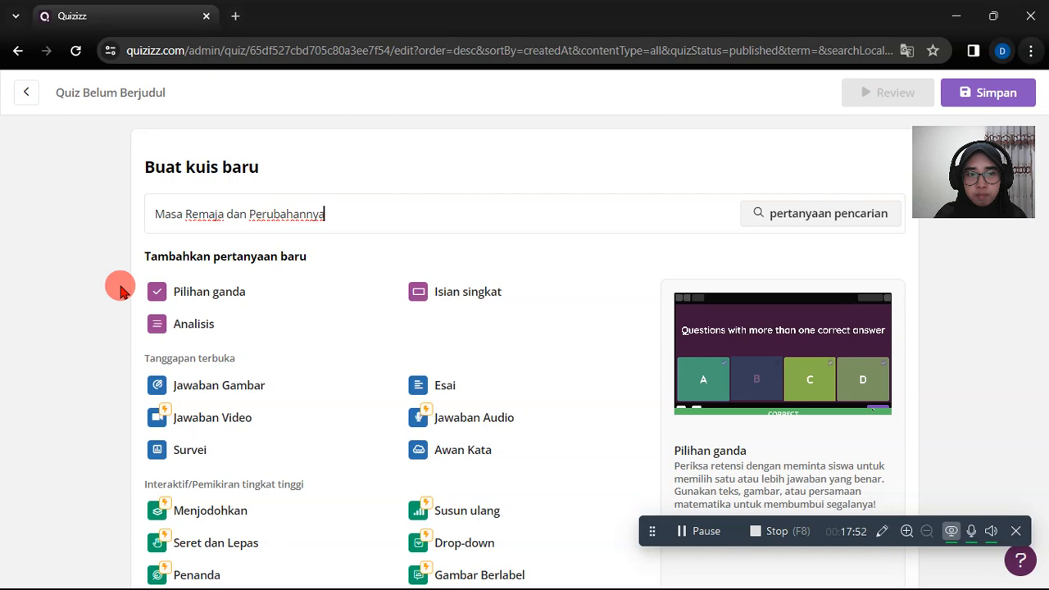
- Examine the question types offered for the new quiz, from open-ended and interactive to mathematics and slides
scroll(120, 291, "down", 1)
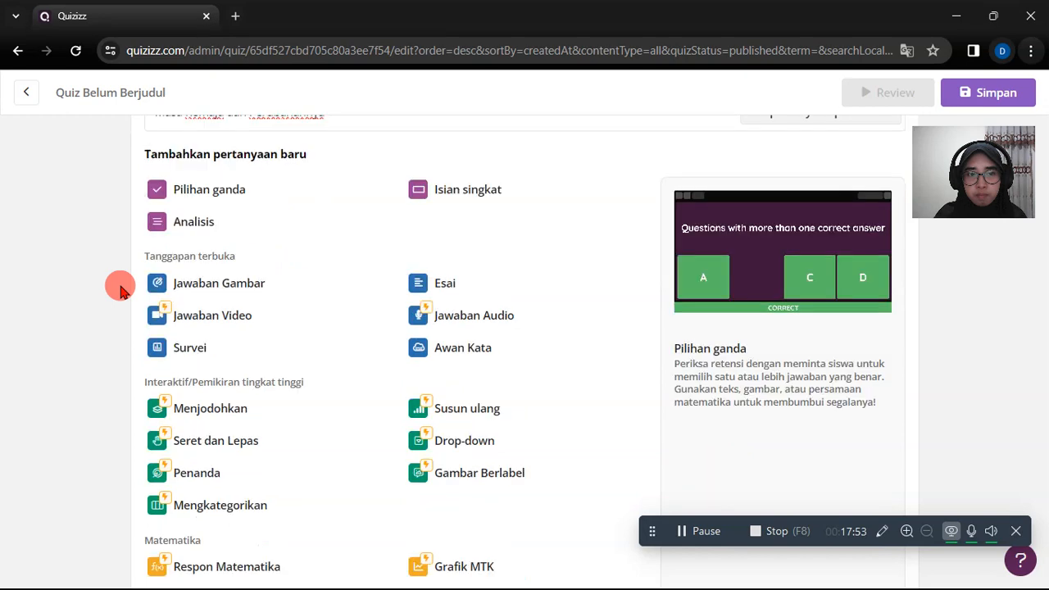
scroll(120, 291, "down", 2)
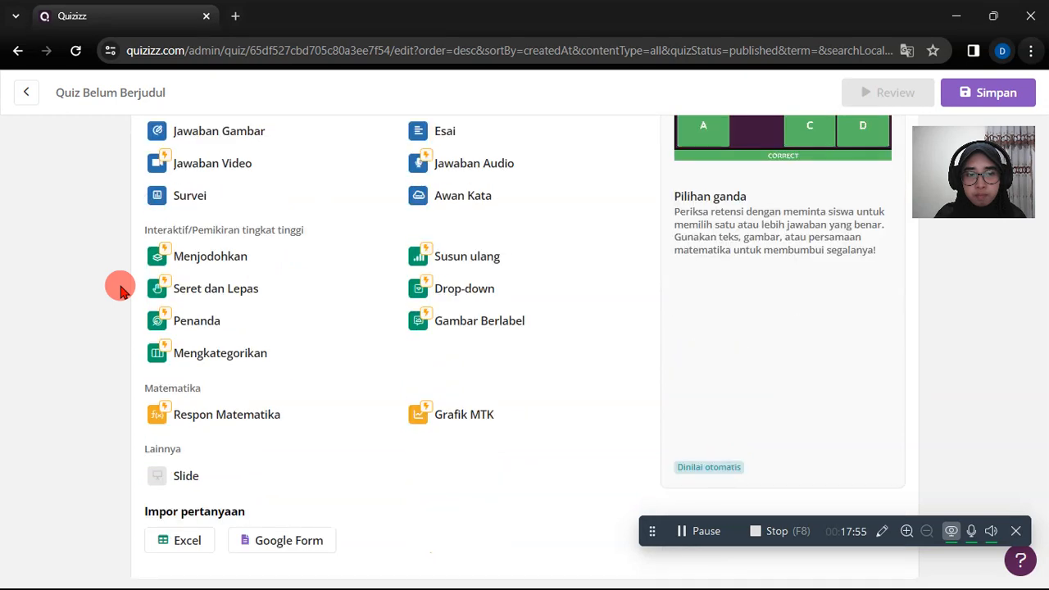
scroll(119, 291, "up", 1)
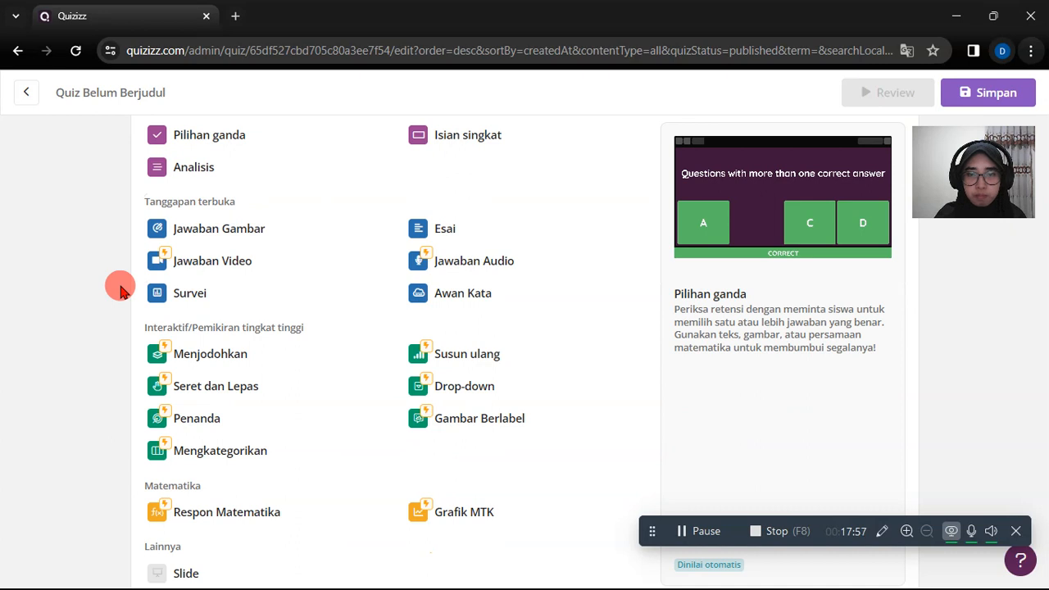
scroll(120, 291, "up", 1)
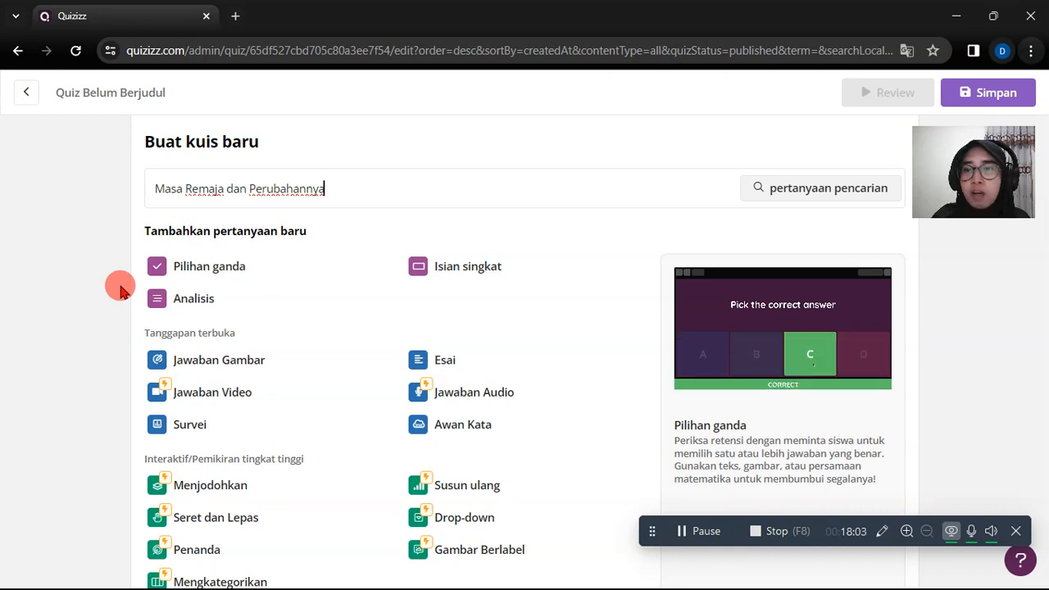
scroll(120, 289, "down", 1)
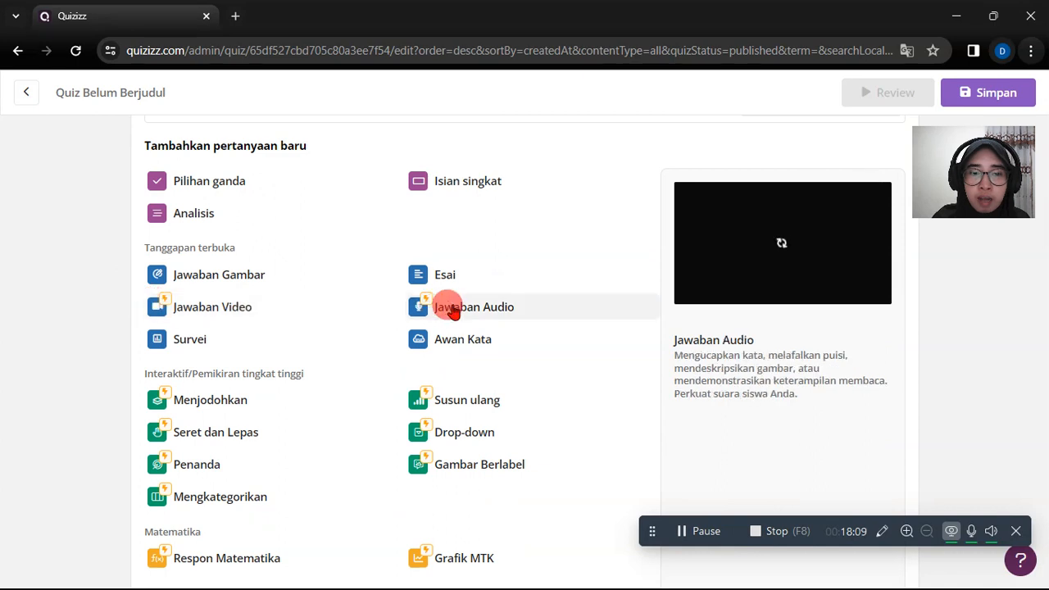
scroll(387, 273, "down", 1)
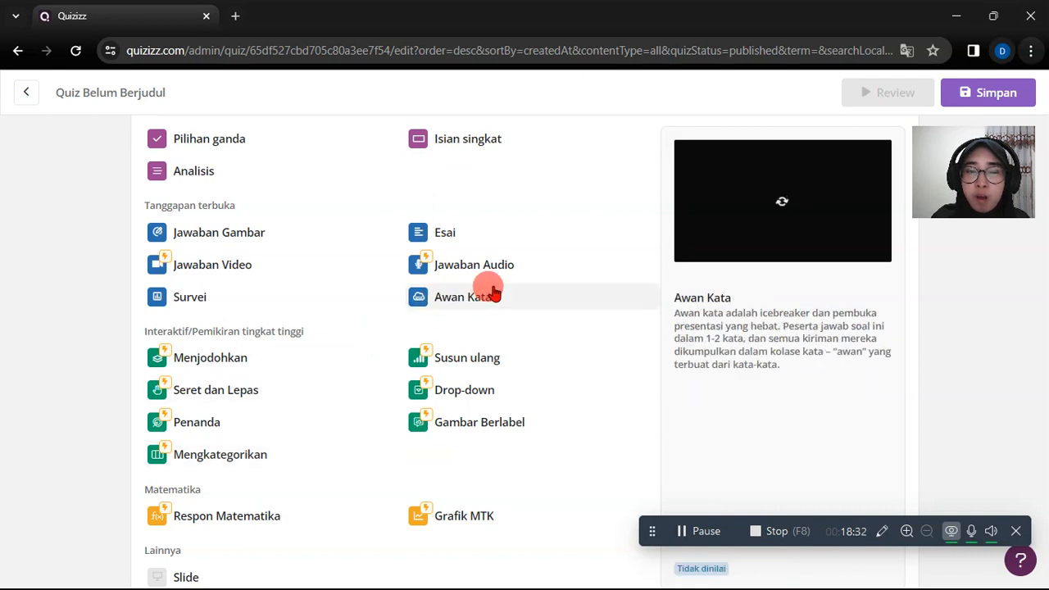
scroll(495, 294, "up", 1)
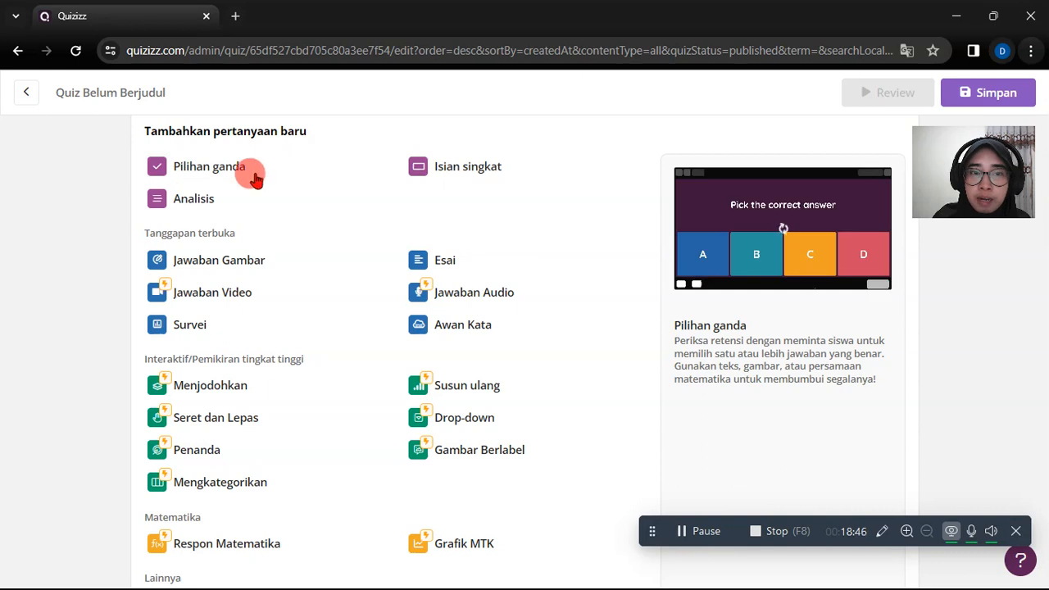
- Add a Pilihan ganda question to the new quiz
triple_click(209, 168)
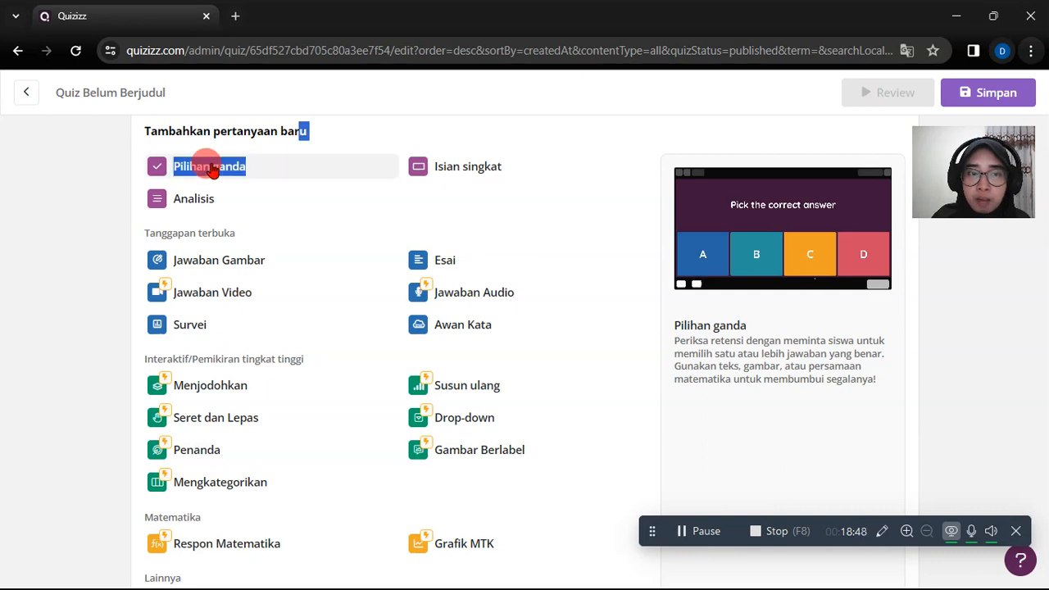
left_click(260, 165)
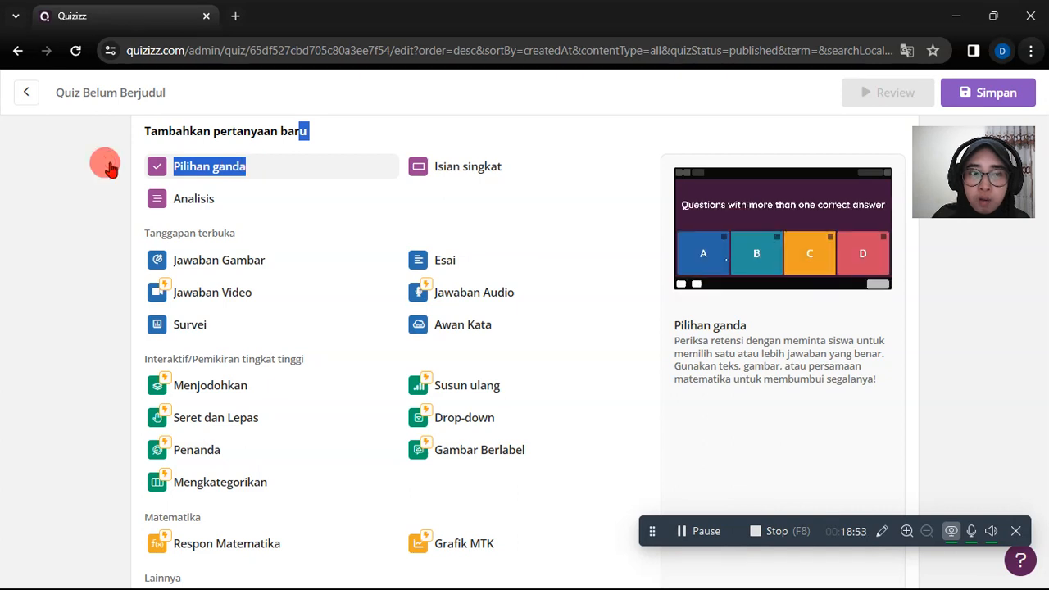
left_click(279, 168)
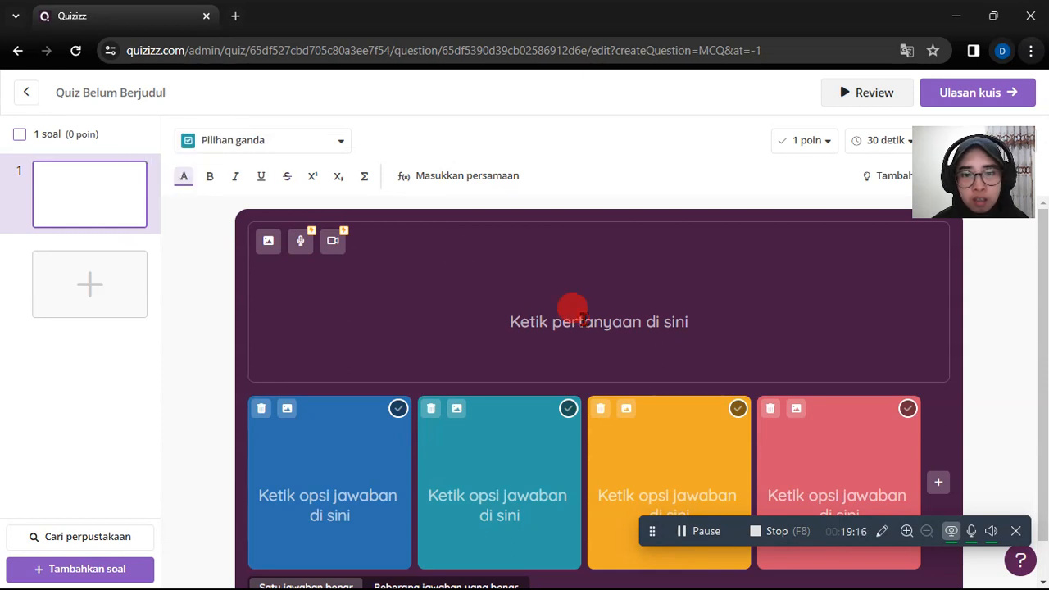
- Enter Apa itu Masa Remaja as the text of the first multiple-choice question
left_click(579, 316)
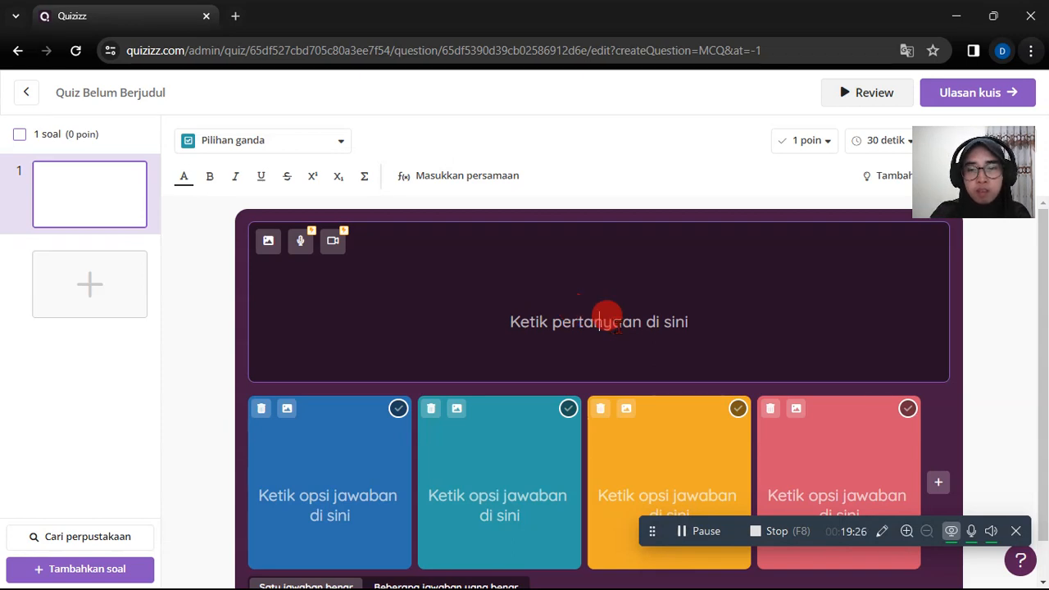
type("A")
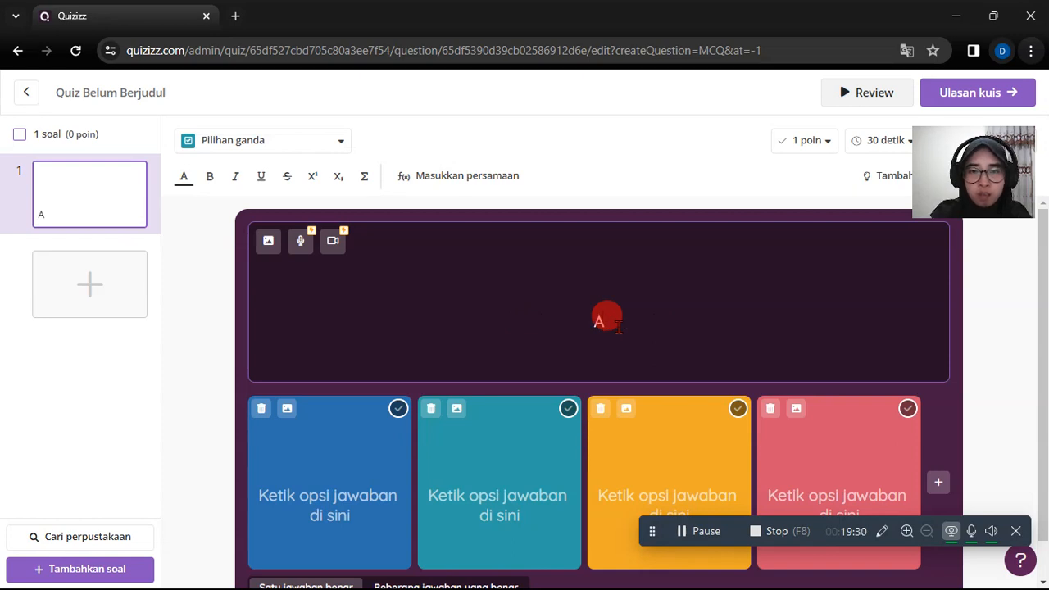
type("pa")
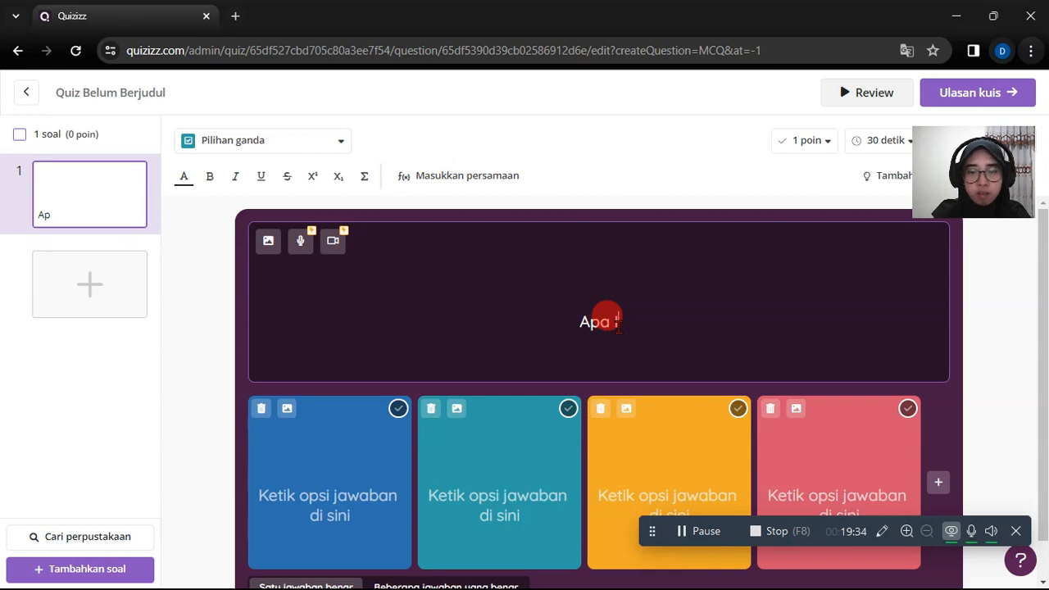
type(" itu ")
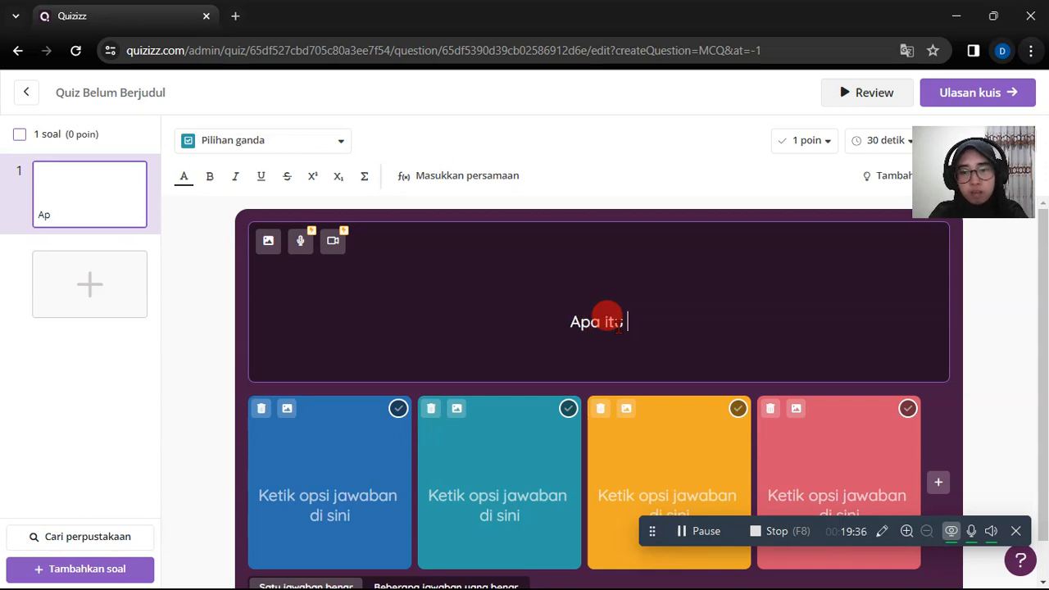
type("Masa")
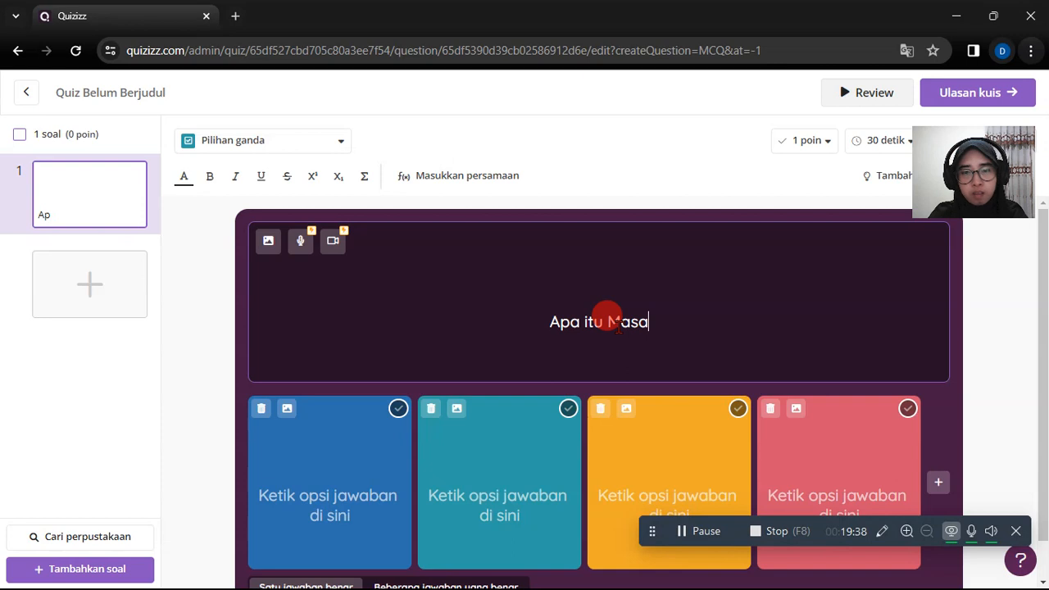
type(" Re")
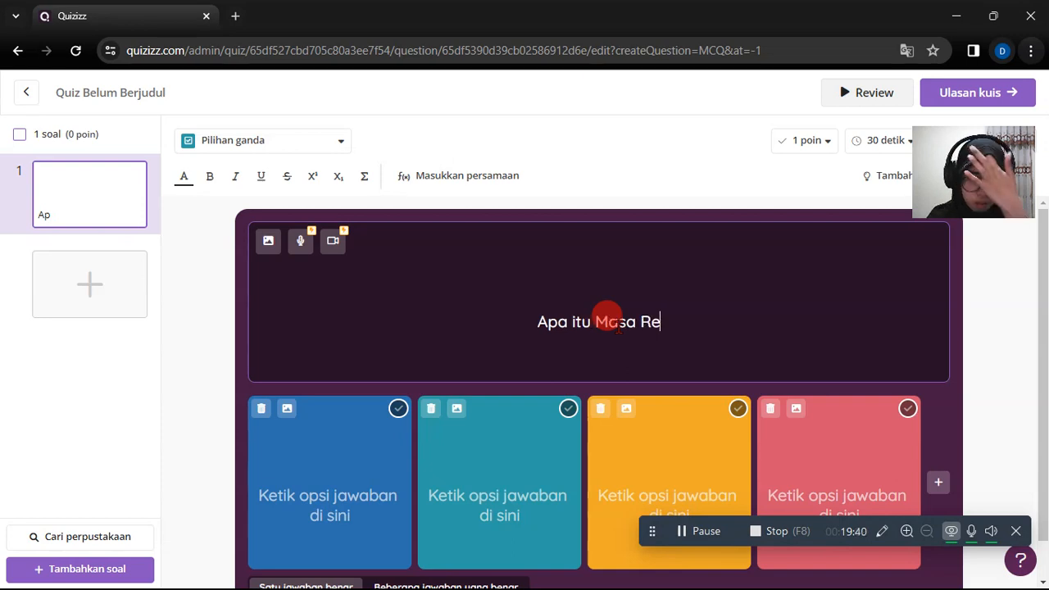
type("maja")
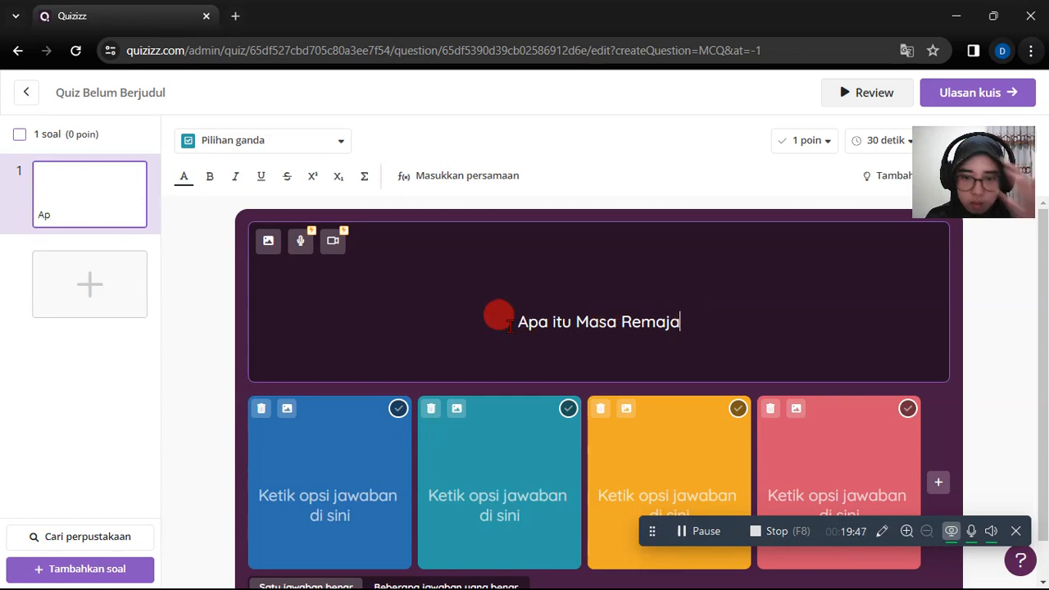
- Clear the text of the first question
left_click_drag(681, 324, 524, 326)
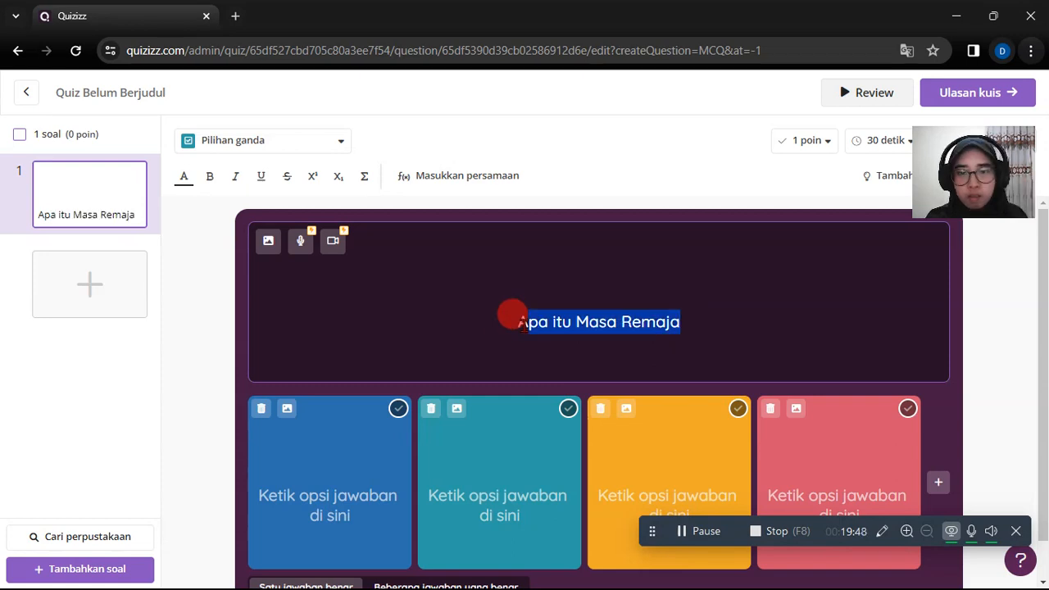
key("BackSpace")
key("BackSpace")
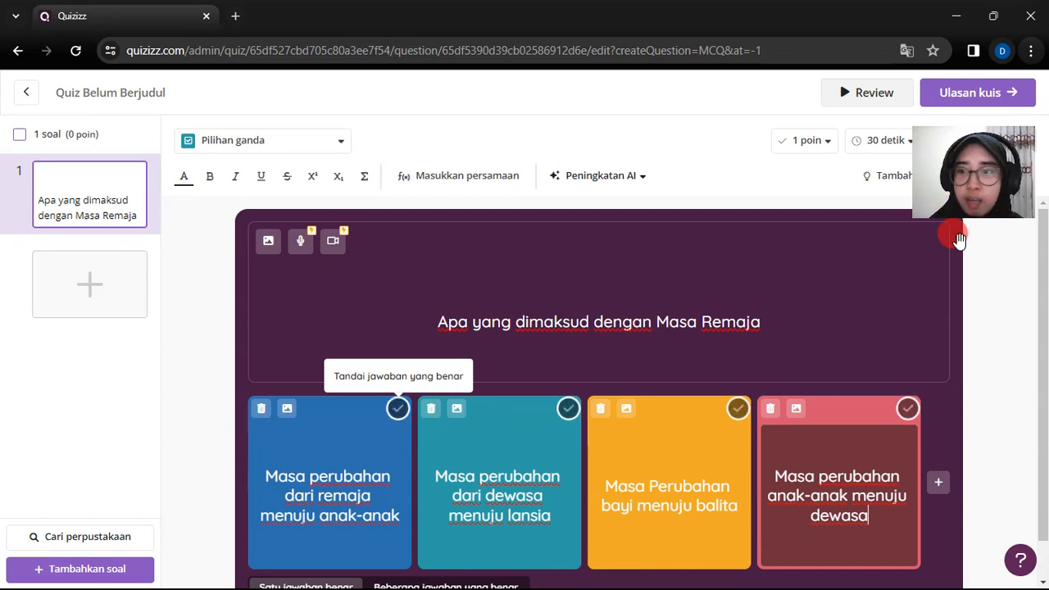
- Mark the answer option Masa perubahan anak-anak menuju dewasa as the correct answer
left_click(924, 259)
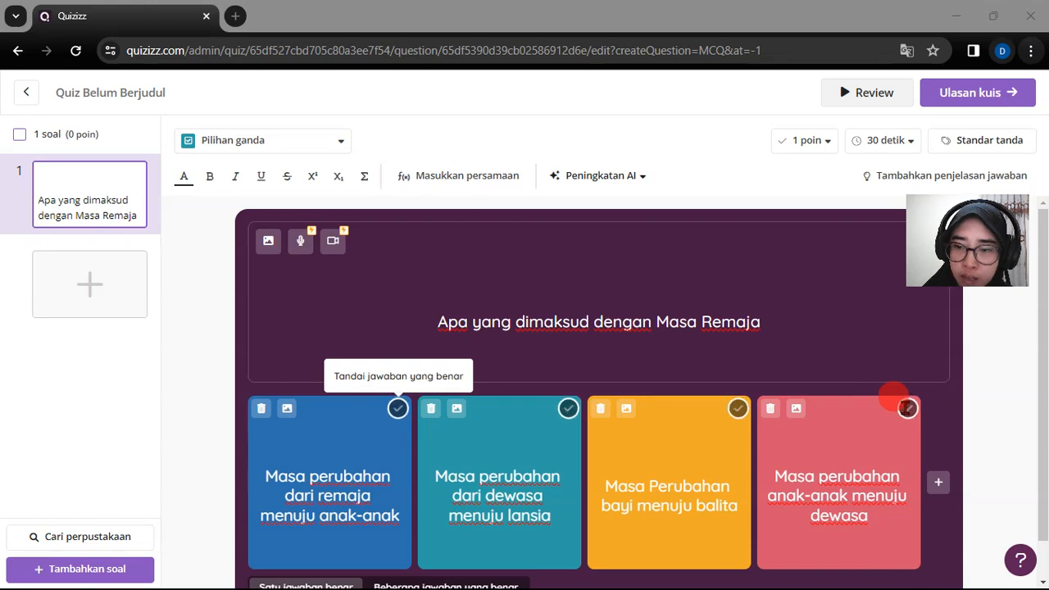
left_click(905, 409)
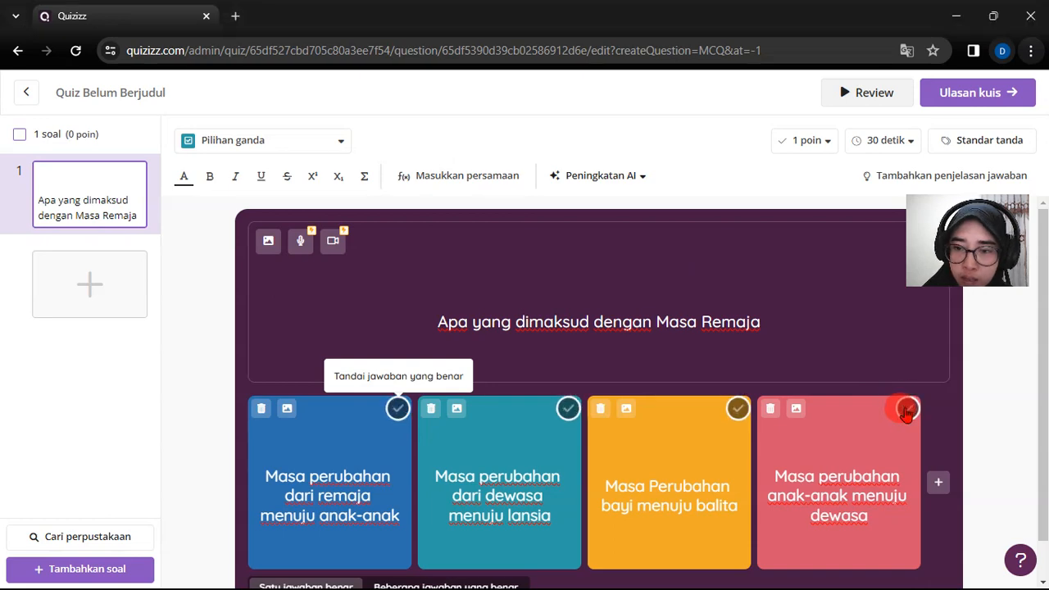
left_click(905, 409)
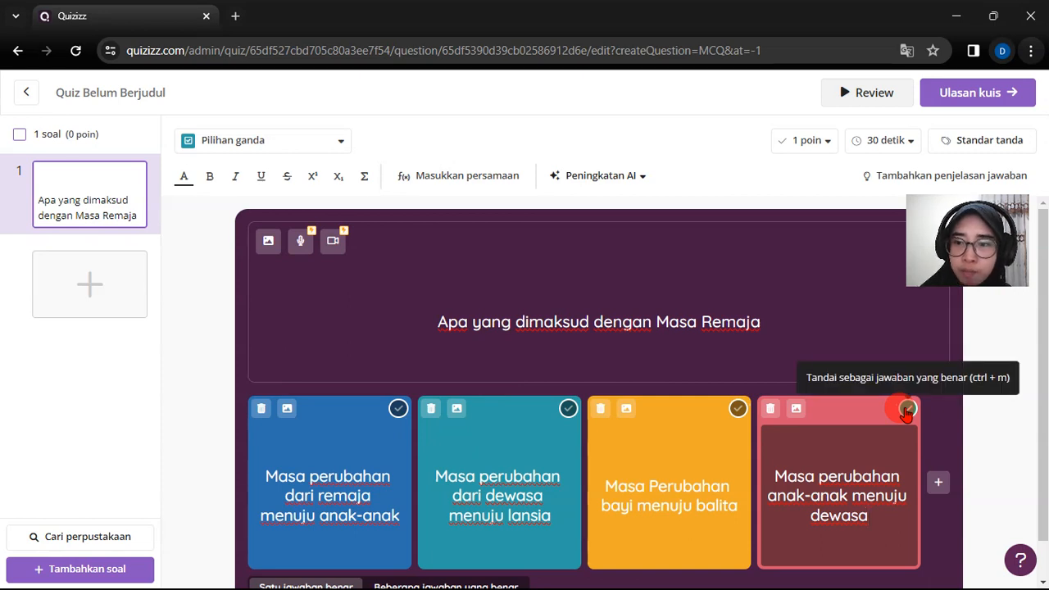
left_click(907, 409)
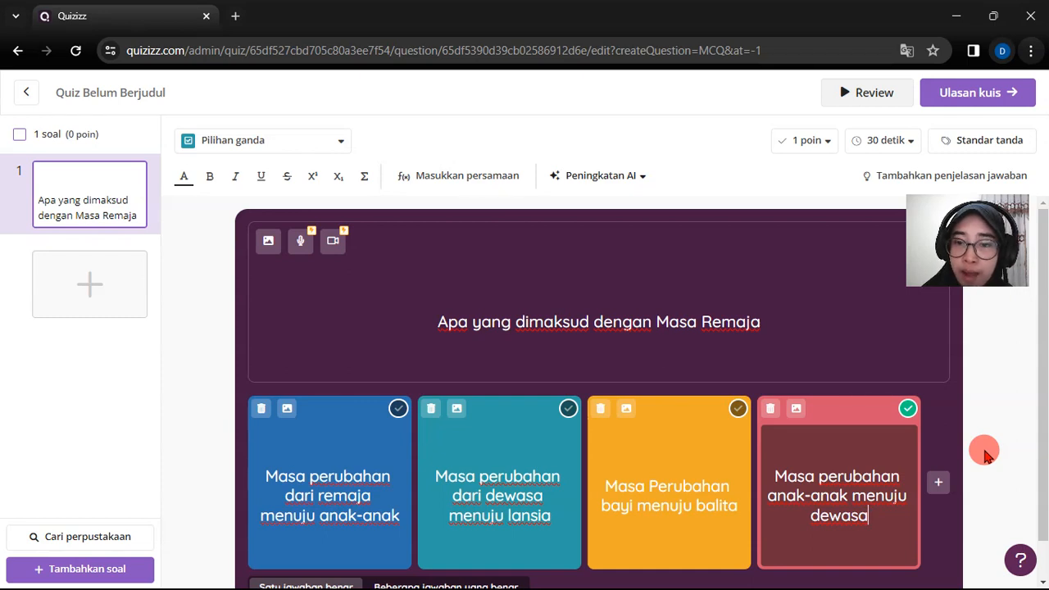
scroll(984, 453, "down", 1)
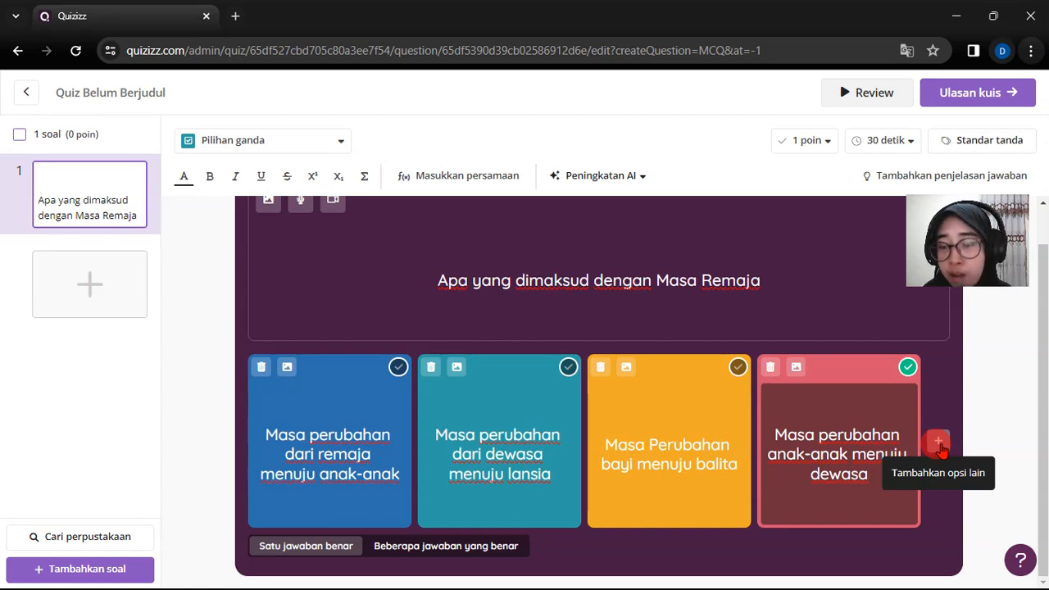
left_click(937, 442)
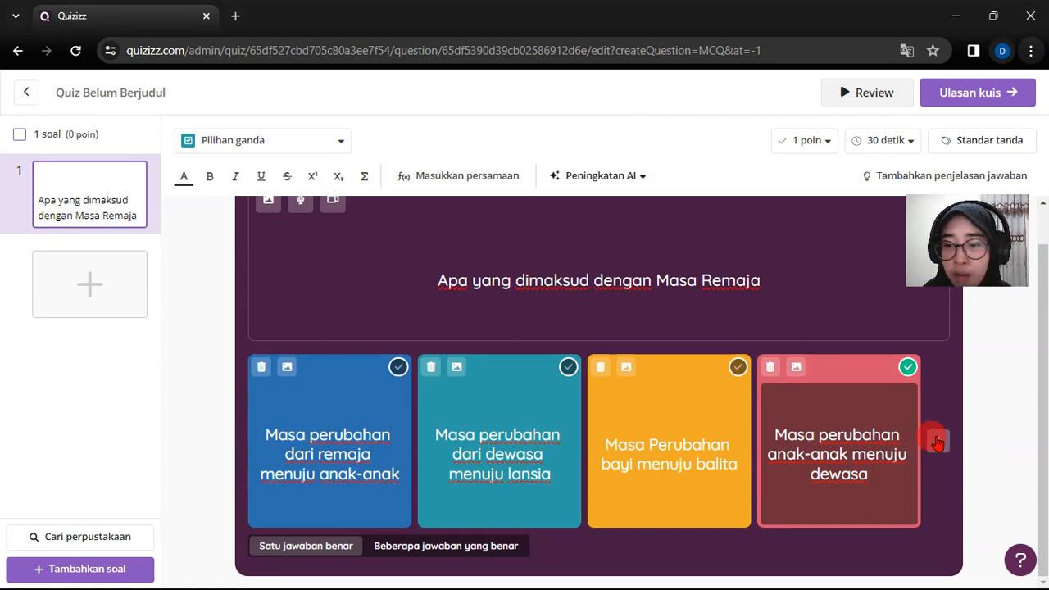
left_click(981, 397)
scroll(981, 398, "up", 1)
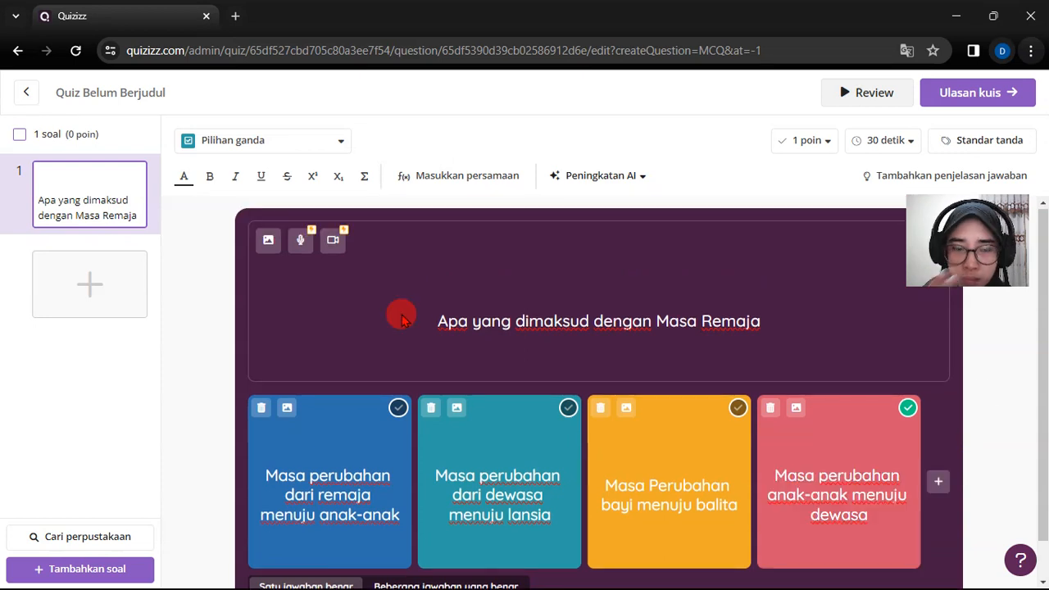
- Start adding an image to the question Apa yang dimaksud dengan Masa Remaja
left_click(492, 285)
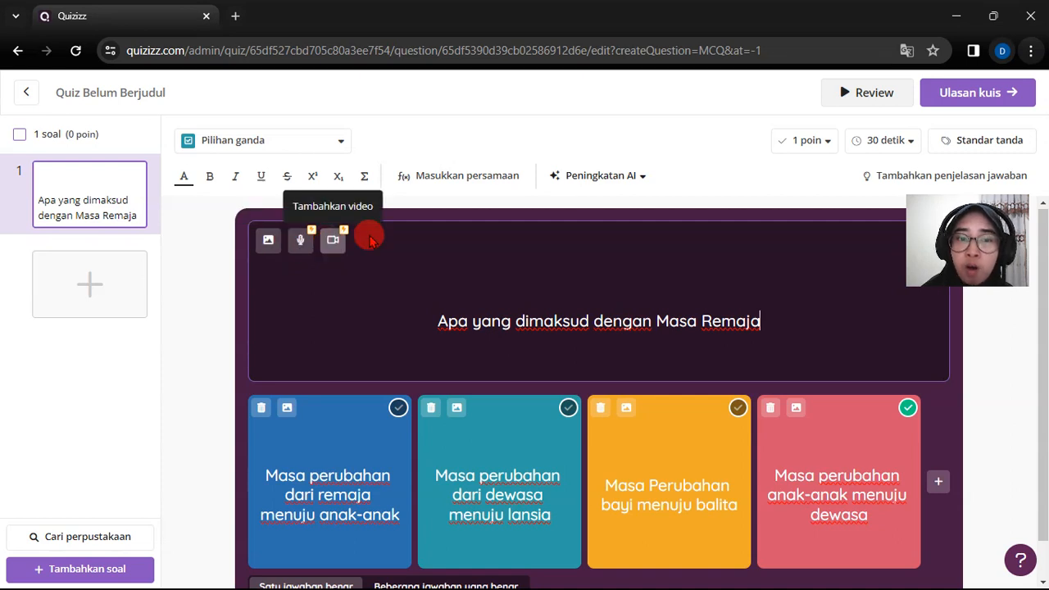
left_click(264, 244)
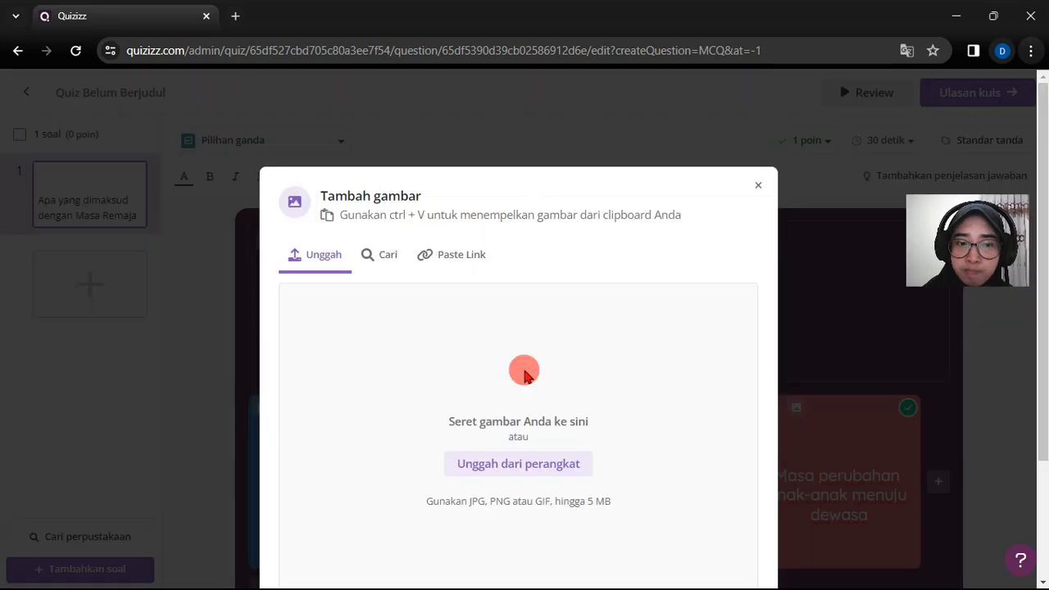
scroll(525, 374, "down", 1)
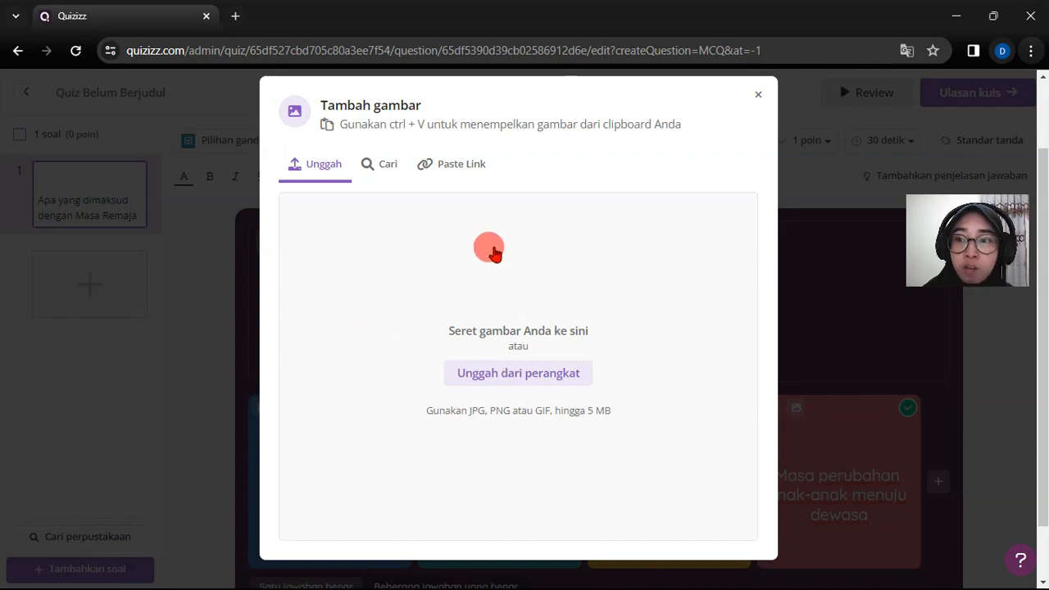
left_click(361, 168)
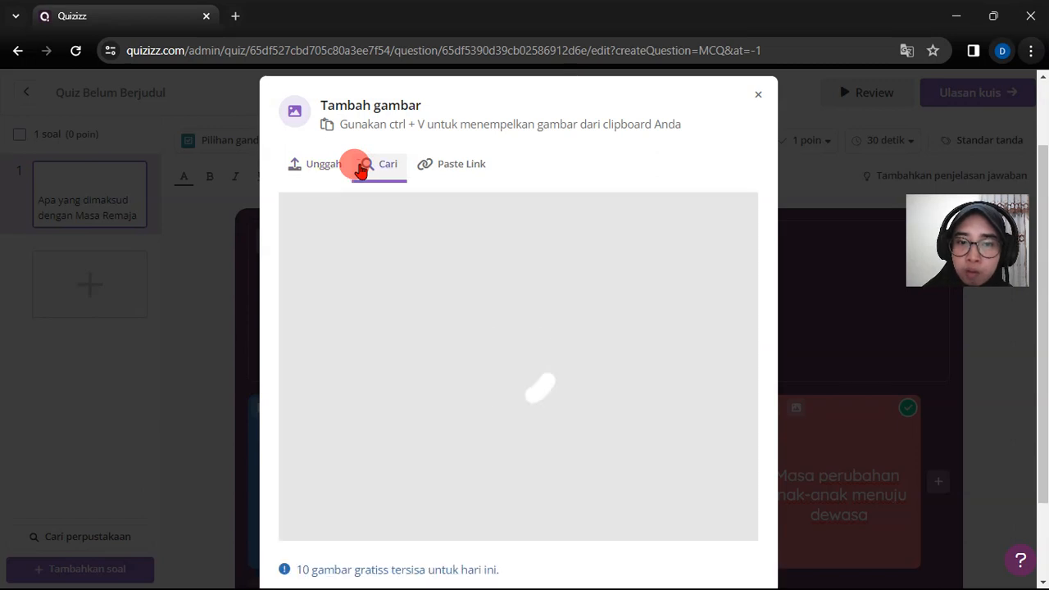
left_click(320, 167)
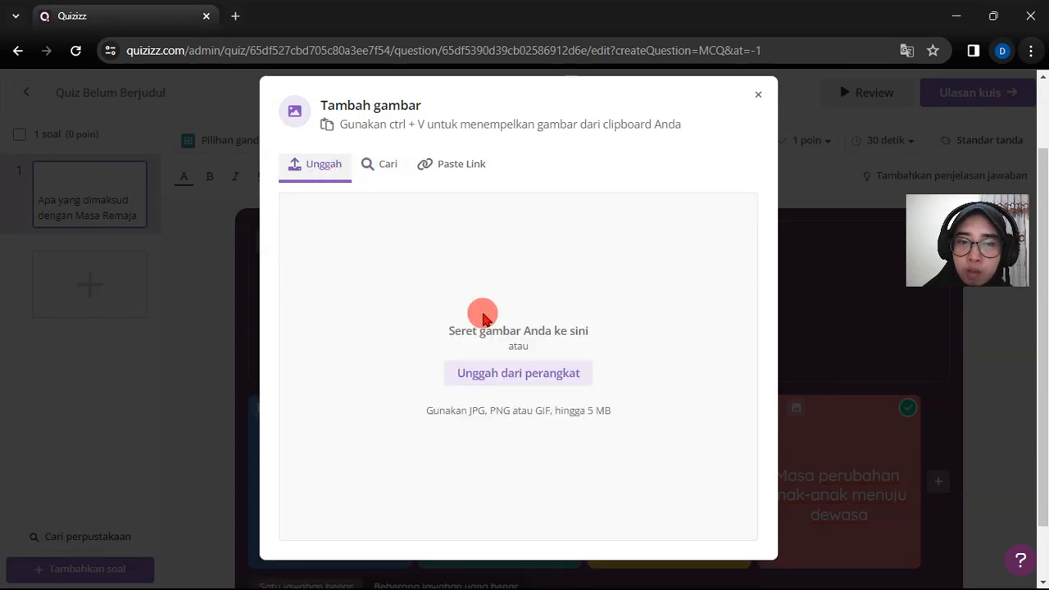
left_click(523, 374)
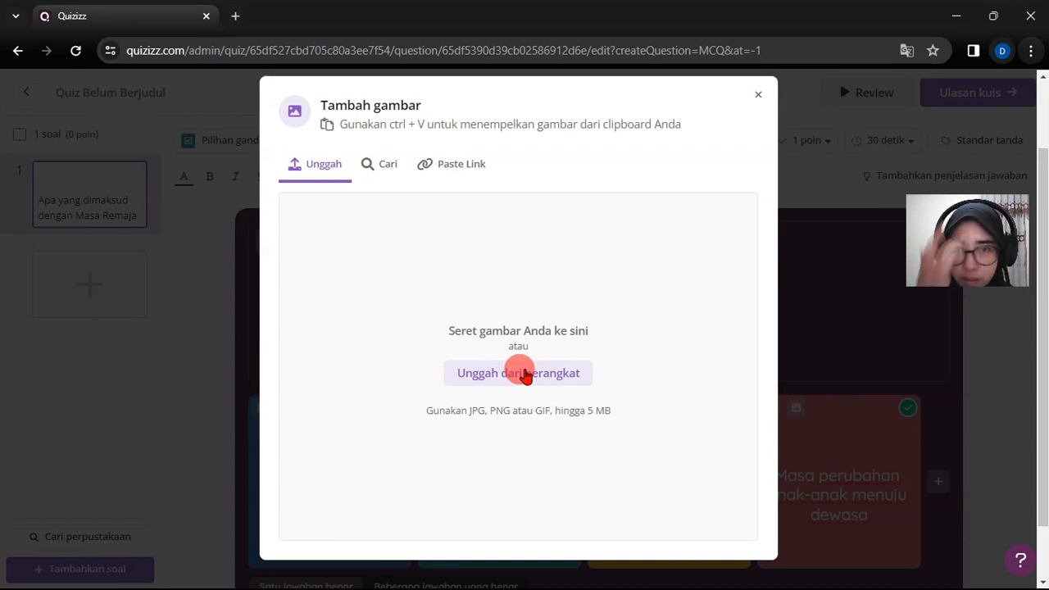
left_click(525, 374)
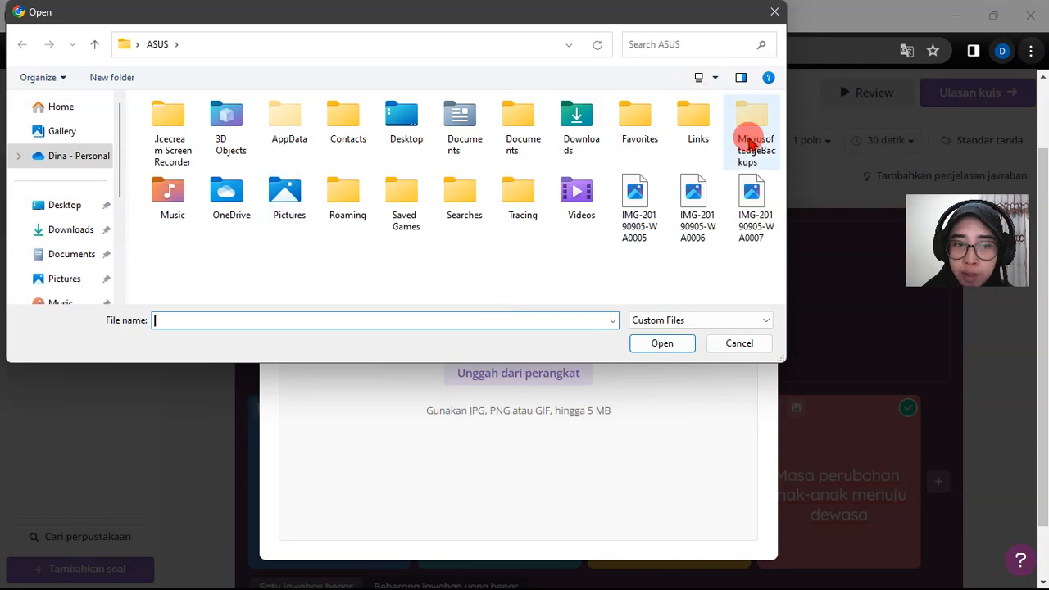
left_click(776, 12)
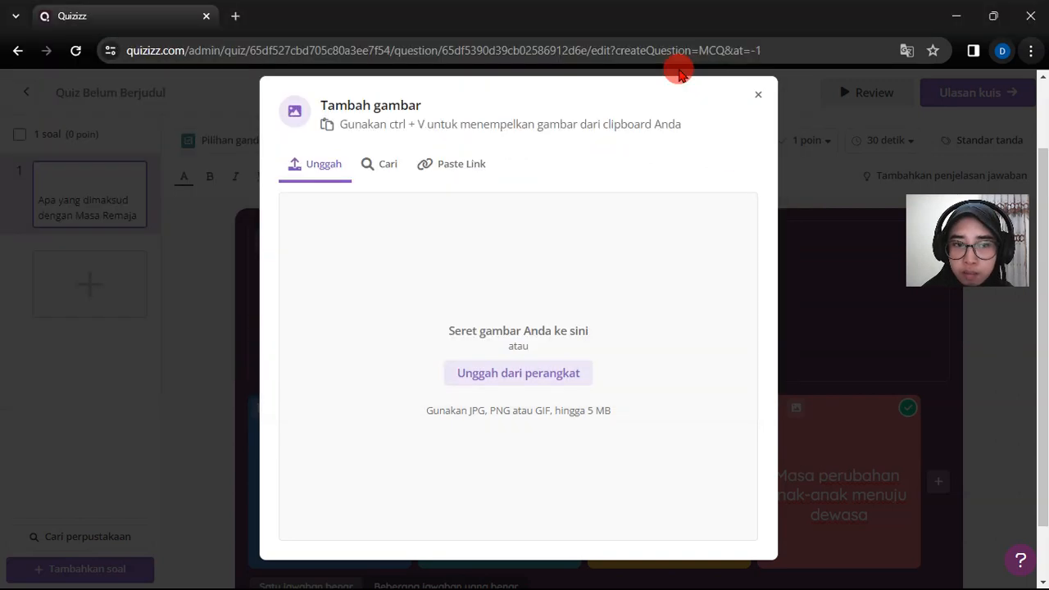
- Search Google images for Remaja as an illustration for the question
left_click(379, 166)
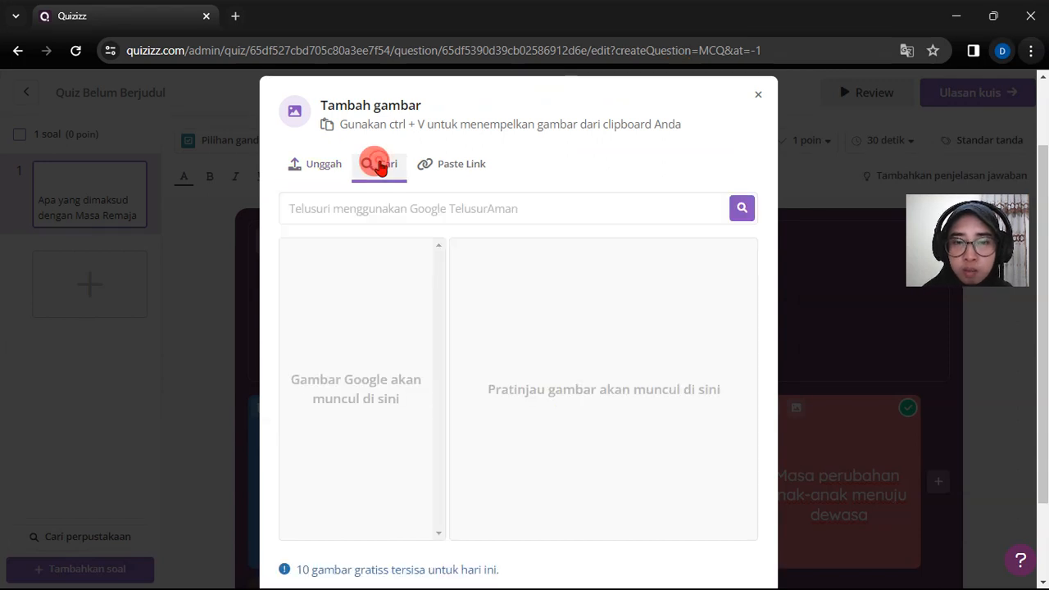
left_click(500, 208)
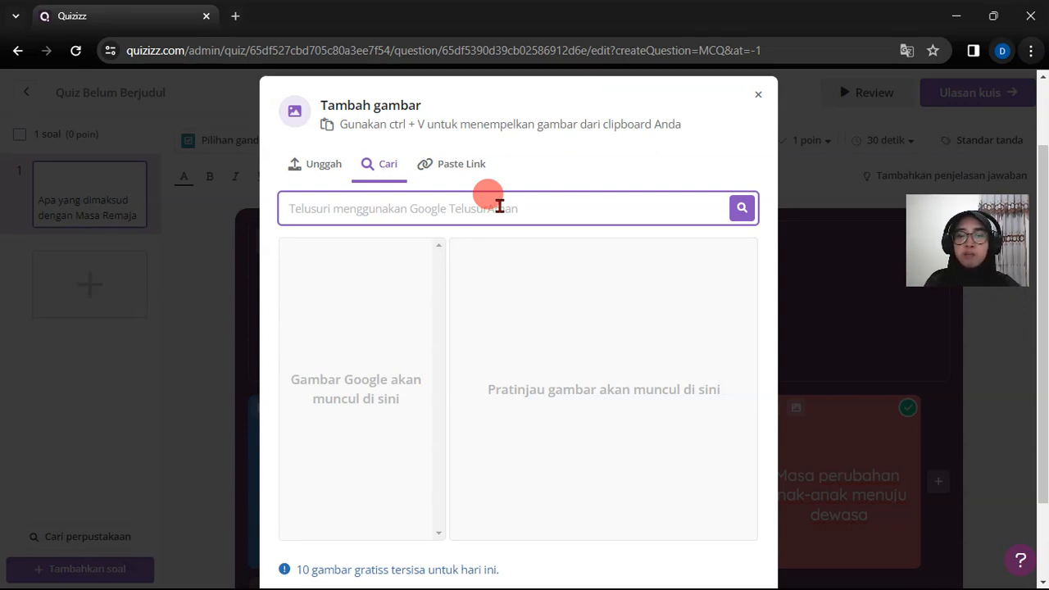
type("Re")
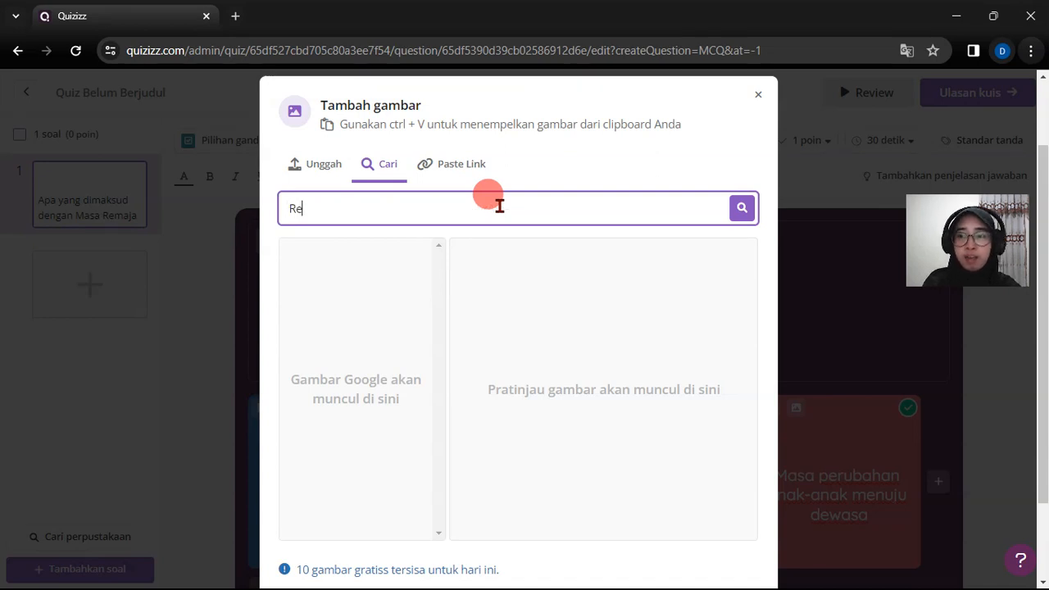
type("maja")
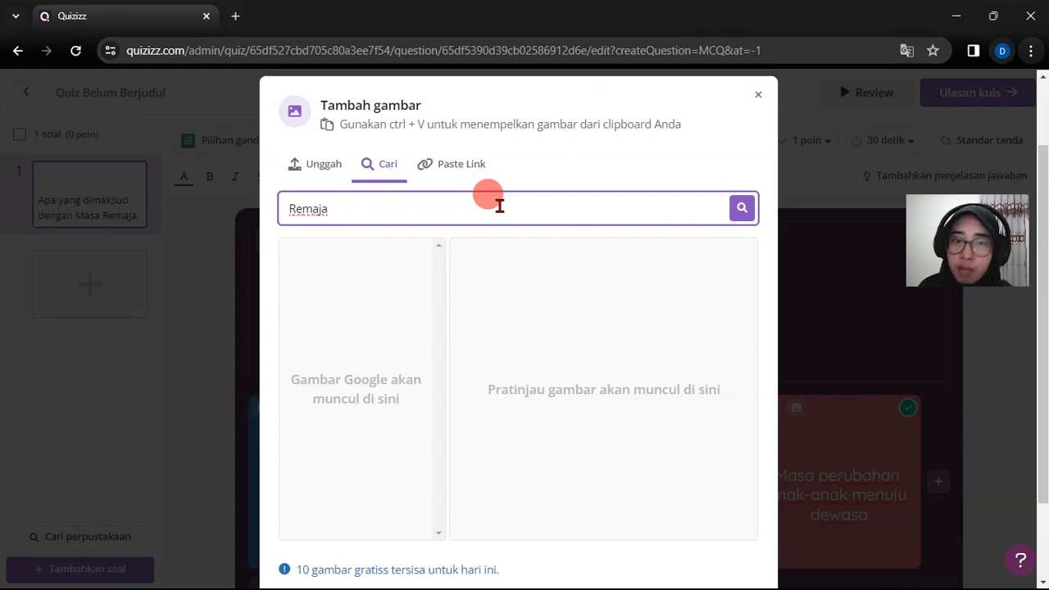
key("Return")
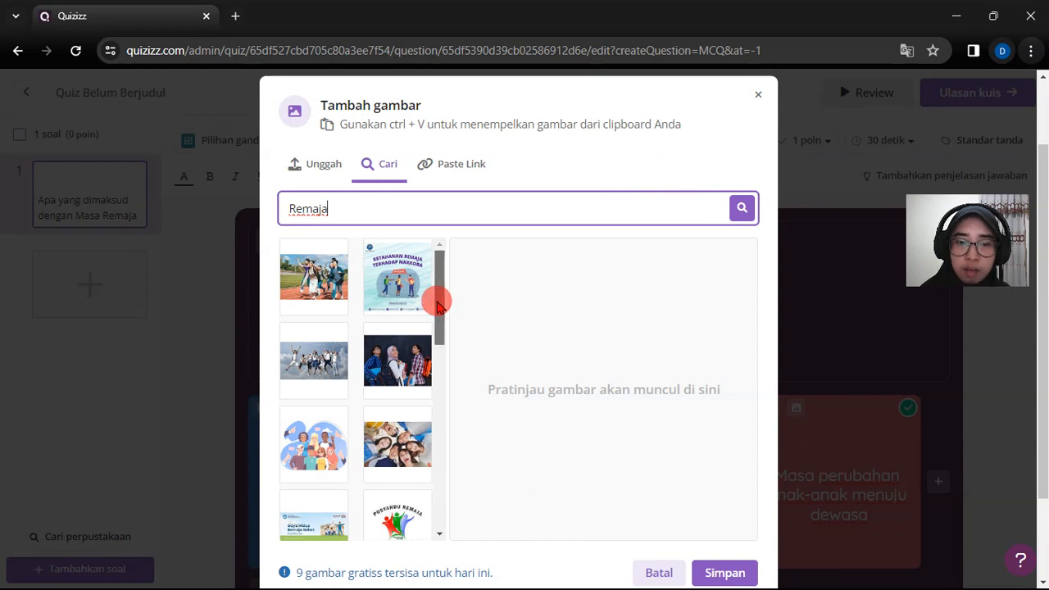
- Try to select the illustration of four cheering teenagers on a white background from the image results
scroll(439, 345, "down", 3)
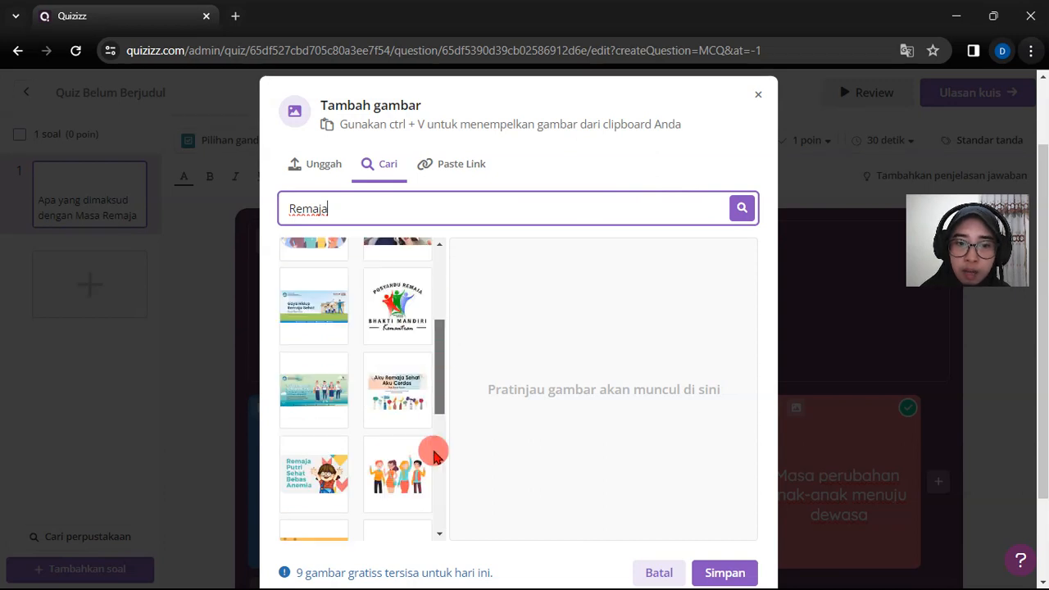
scroll(435, 453, "down", 5)
scroll(438, 436, "up", 1)
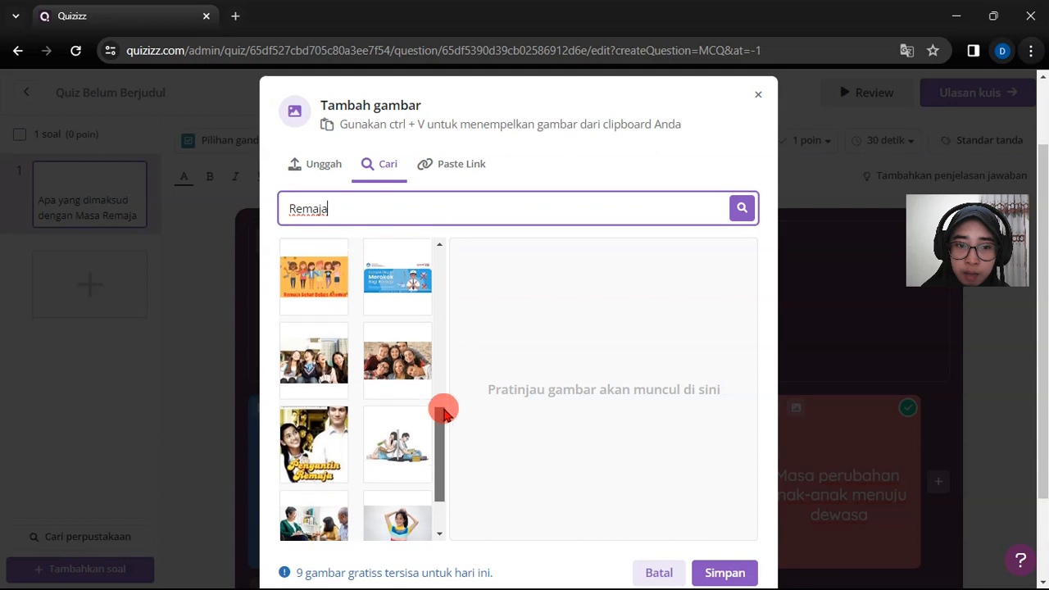
scroll(449, 383, "up", 2)
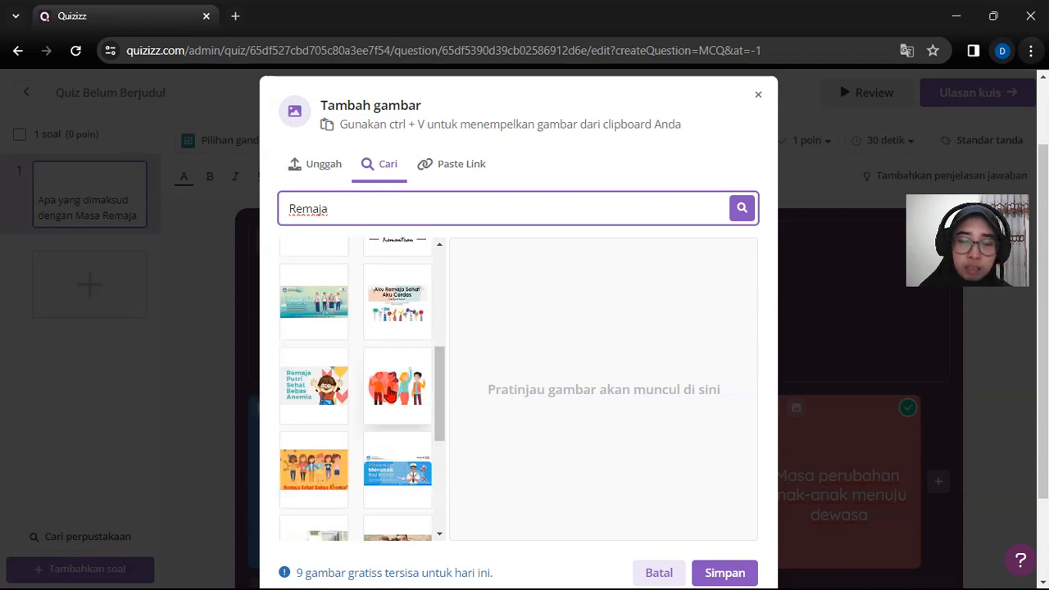
left_click(391, 396)
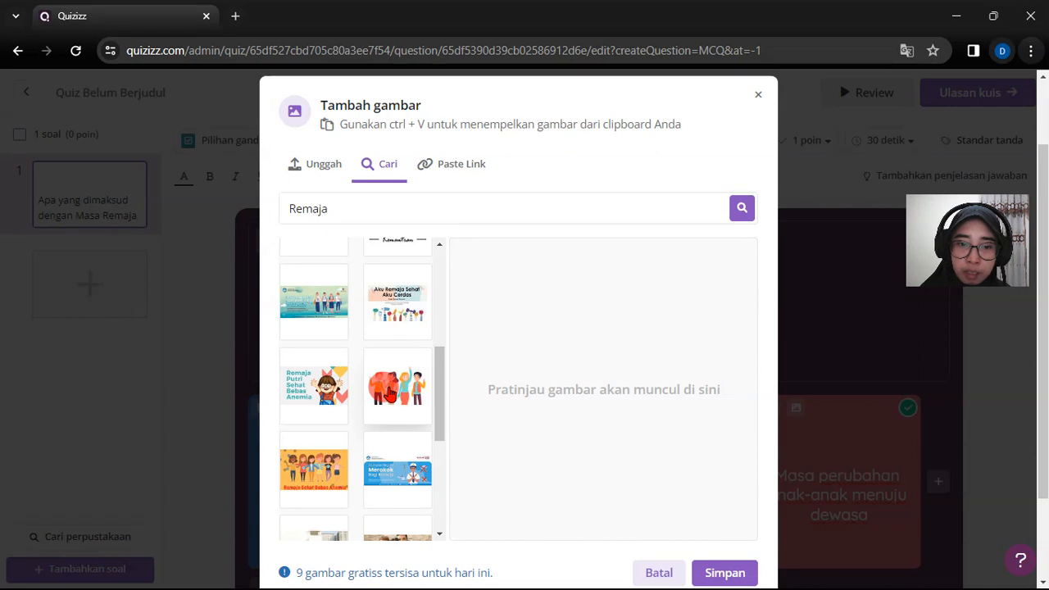
left_click(391, 395)
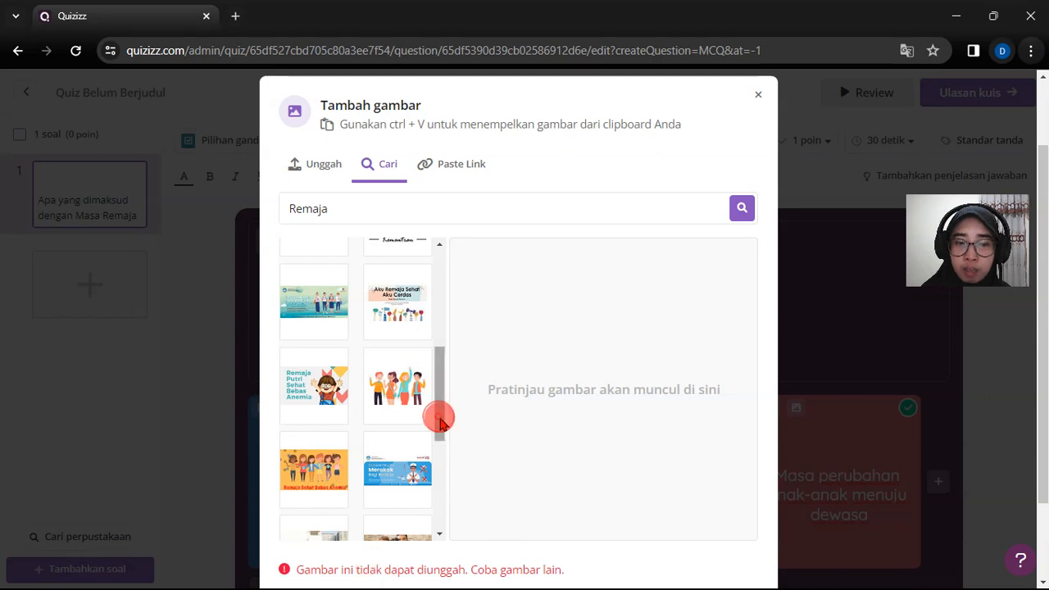
- Choose the photo of seven smiling teenagers against a brick wall and save it as the question's image
left_click_drag(440, 432, 441, 472)
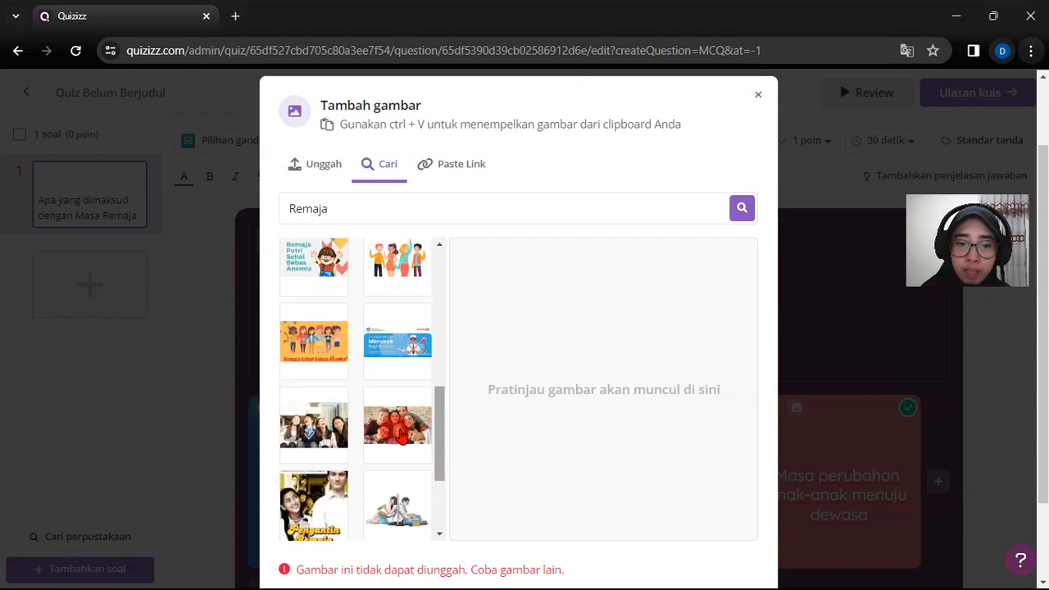
left_click(401, 439)
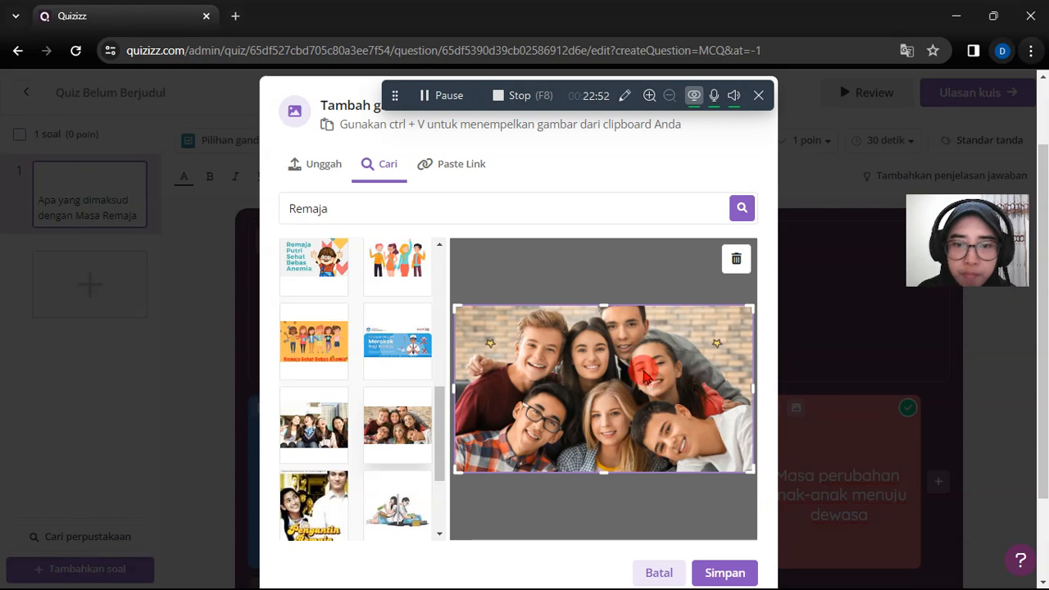
scroll(642, 370, "down", 1)
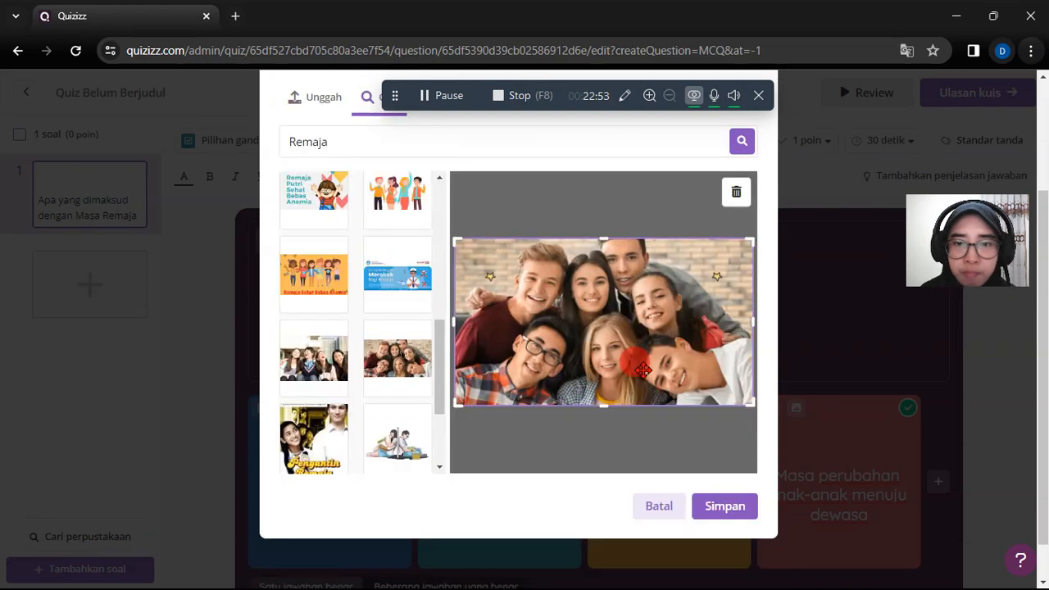
scroll(682, 345, "down", 1)
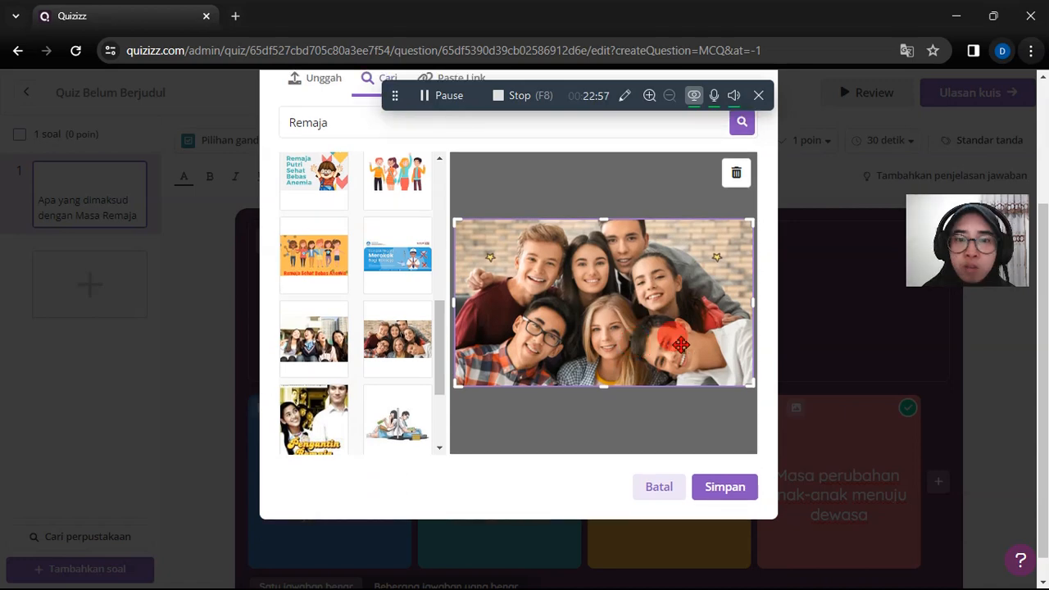
left_click(726, 489)
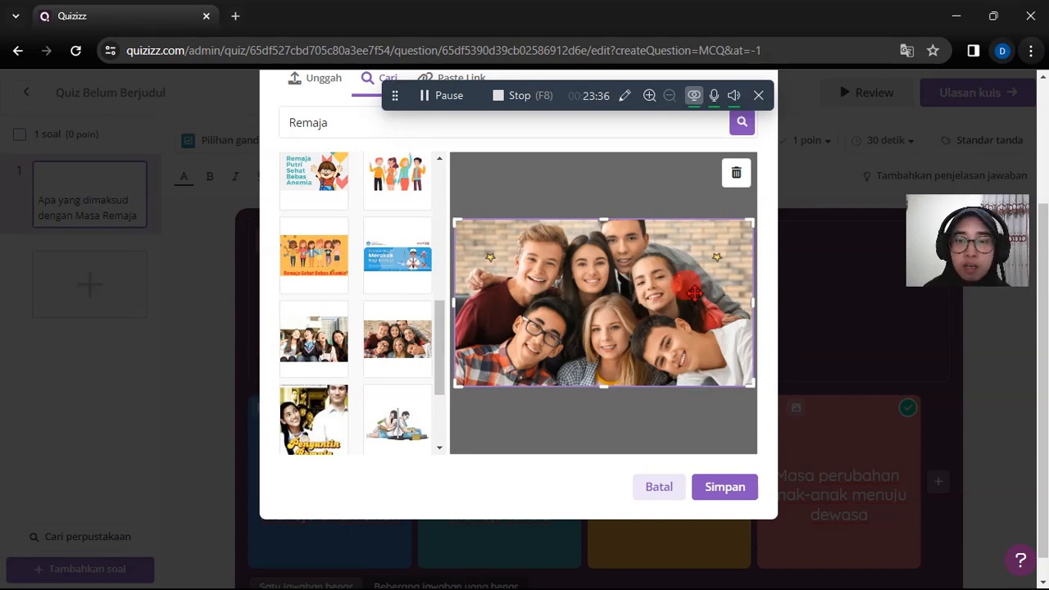
left_click(744, 493)
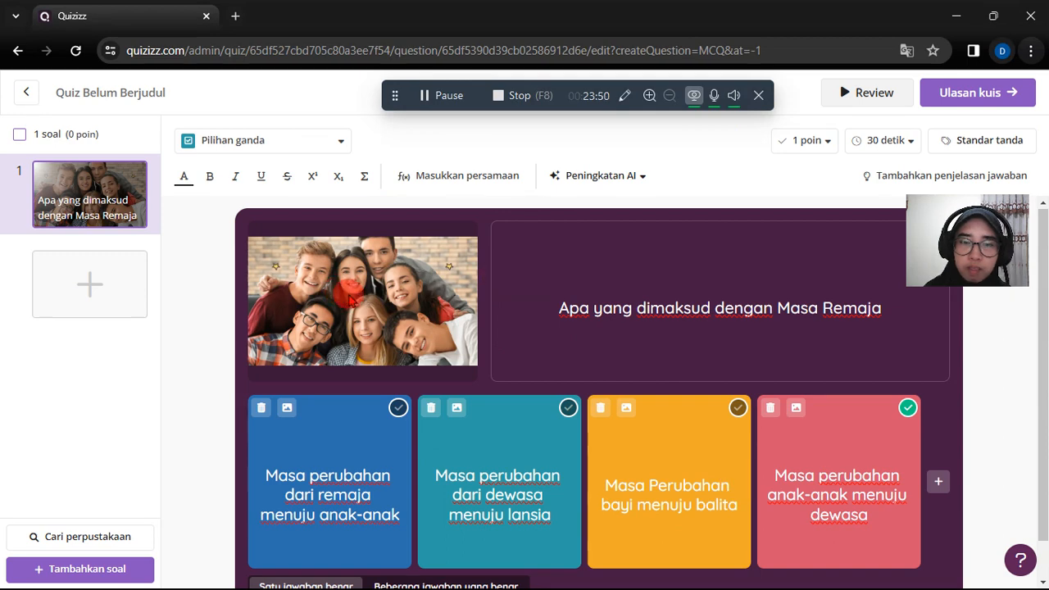
- Try bold, italic and underline on the question text Apa yang dimaksud dengan Masa Remaja, clearing the formatting again
mouse_move(436, 236)
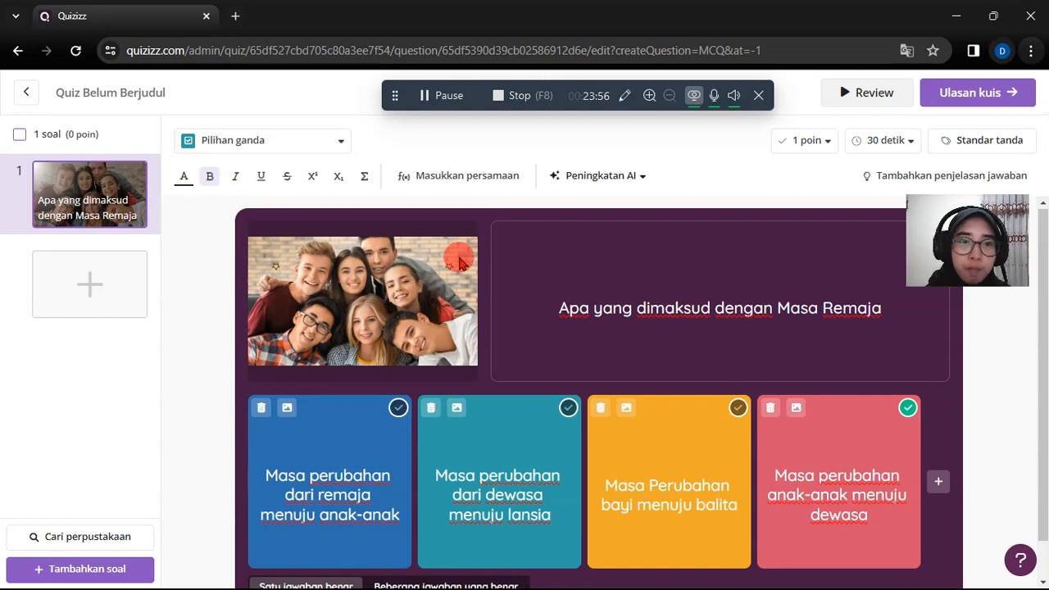
left_click_drag(546, 298, 883, 309)
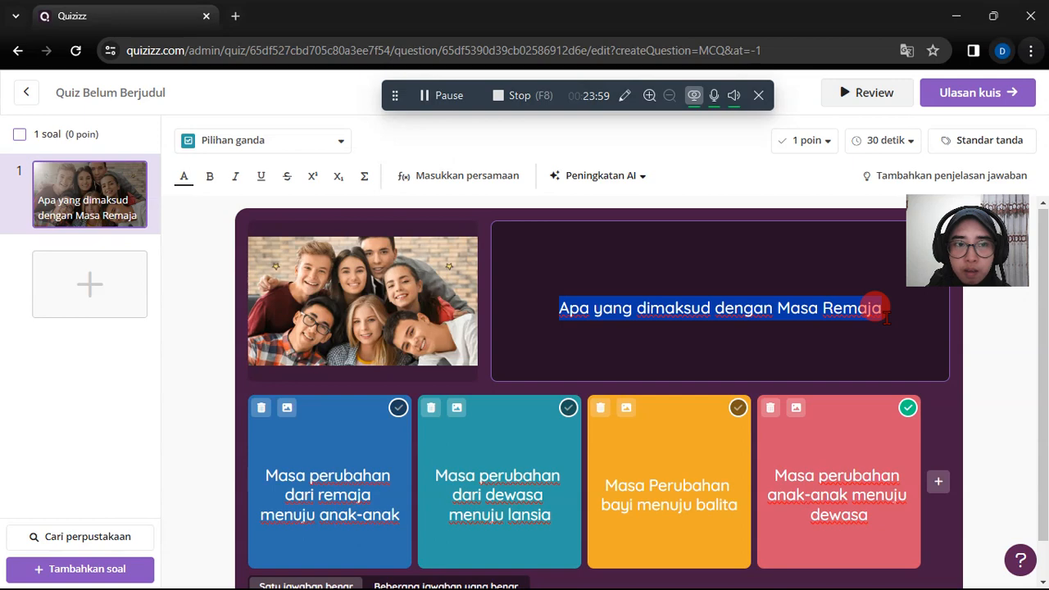
left_click(210, 177)
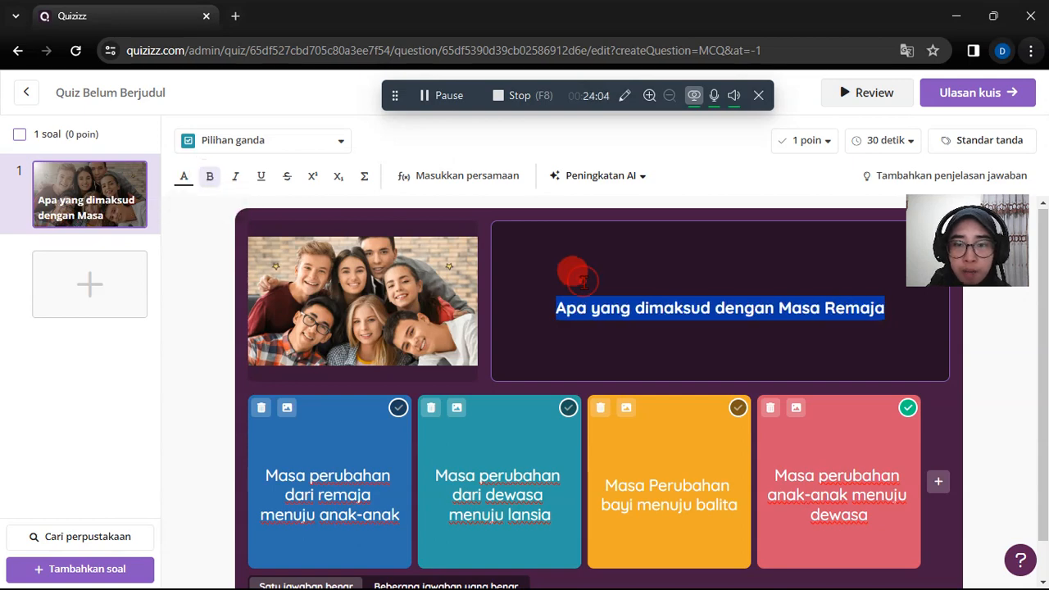
left_click(583, 282)
left_click(561, 308)
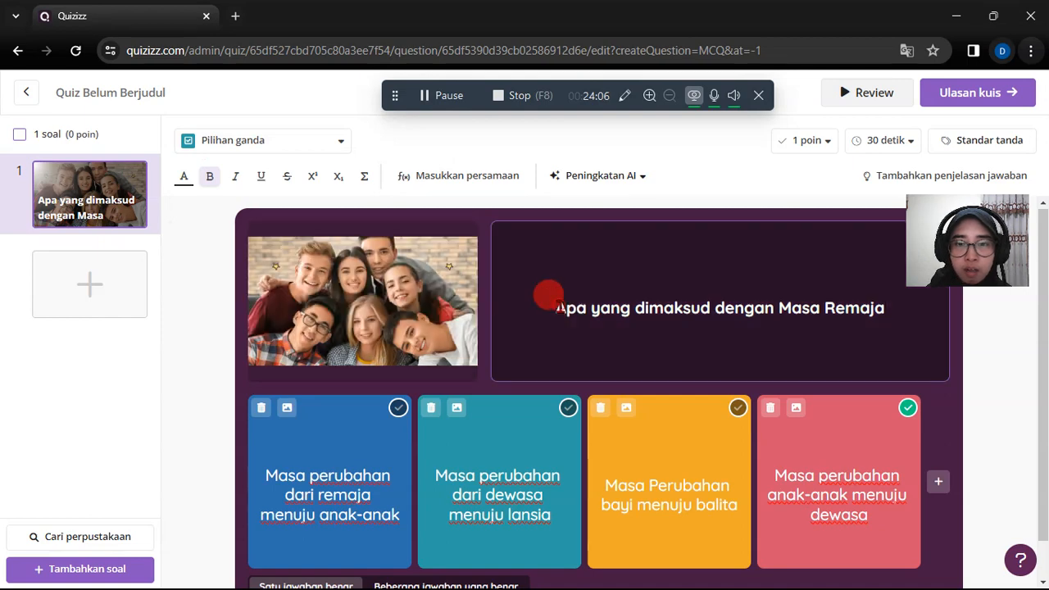
left_click_drag(771, 320, 887, 315)
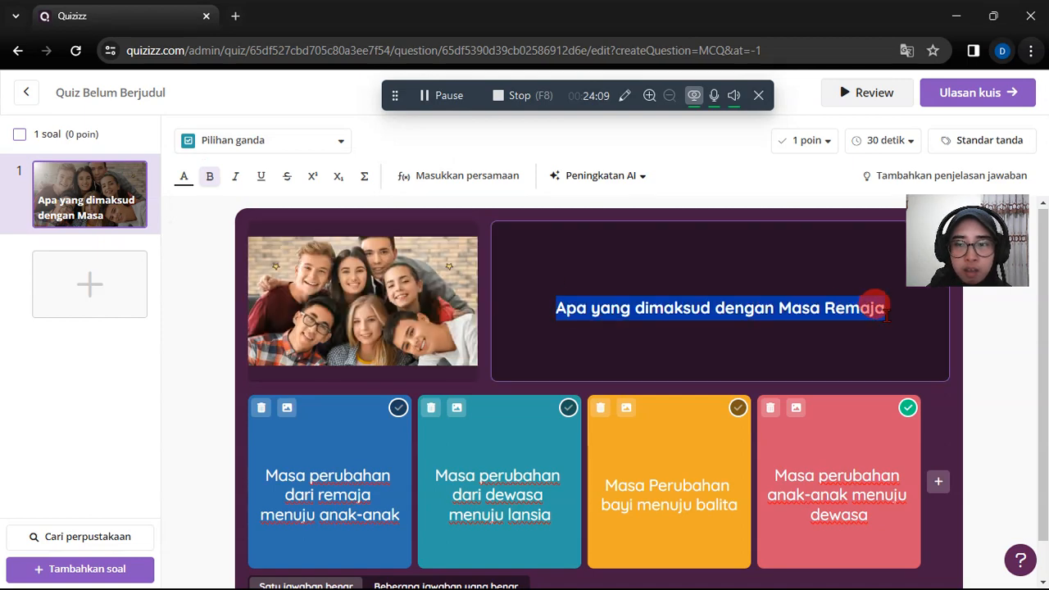
left_click(236, 178)
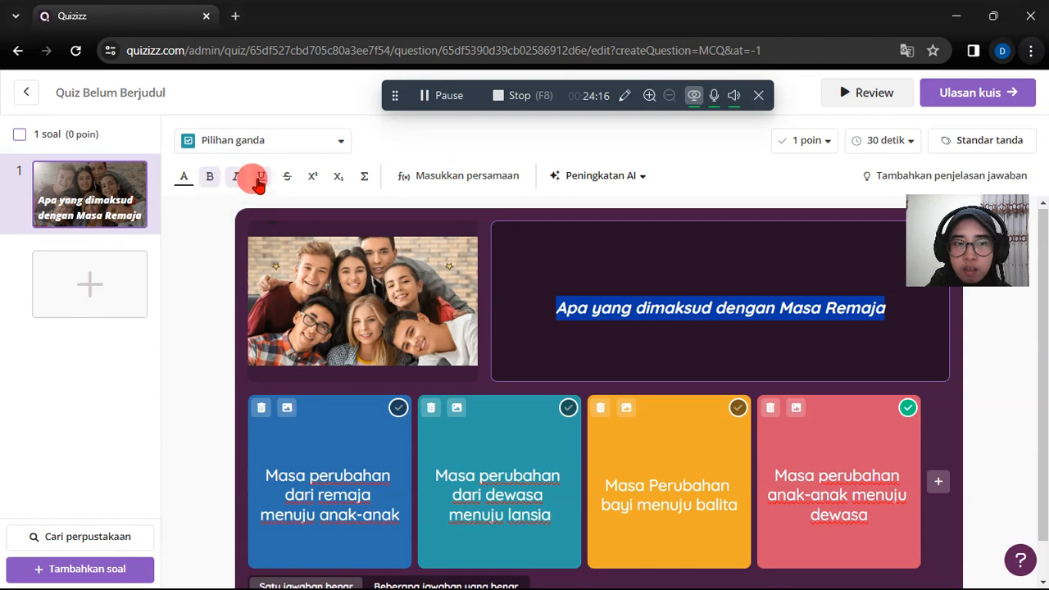
left_click(236, 180)
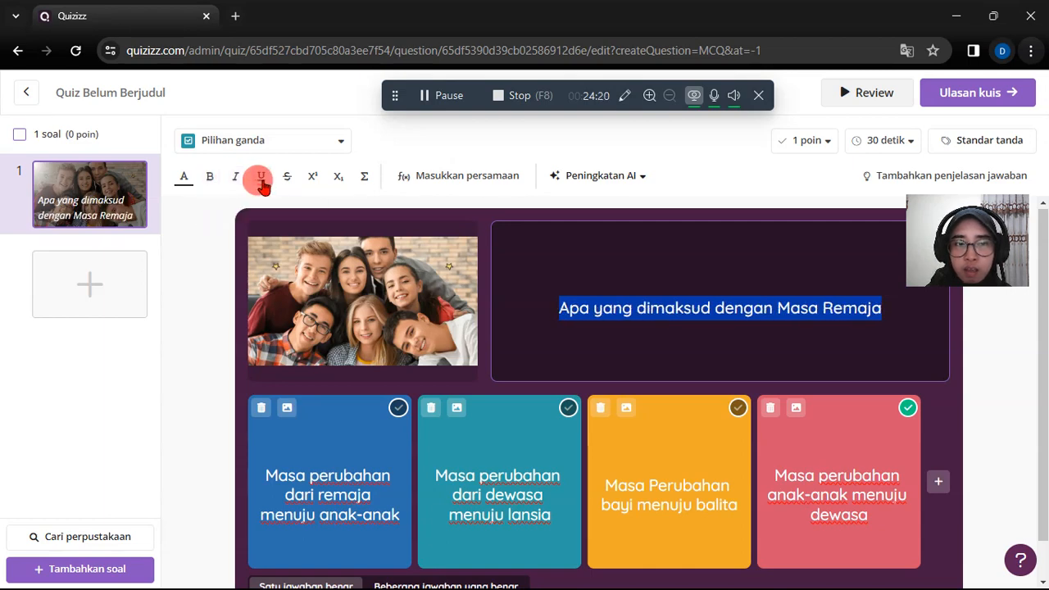
left_click(260, 180)
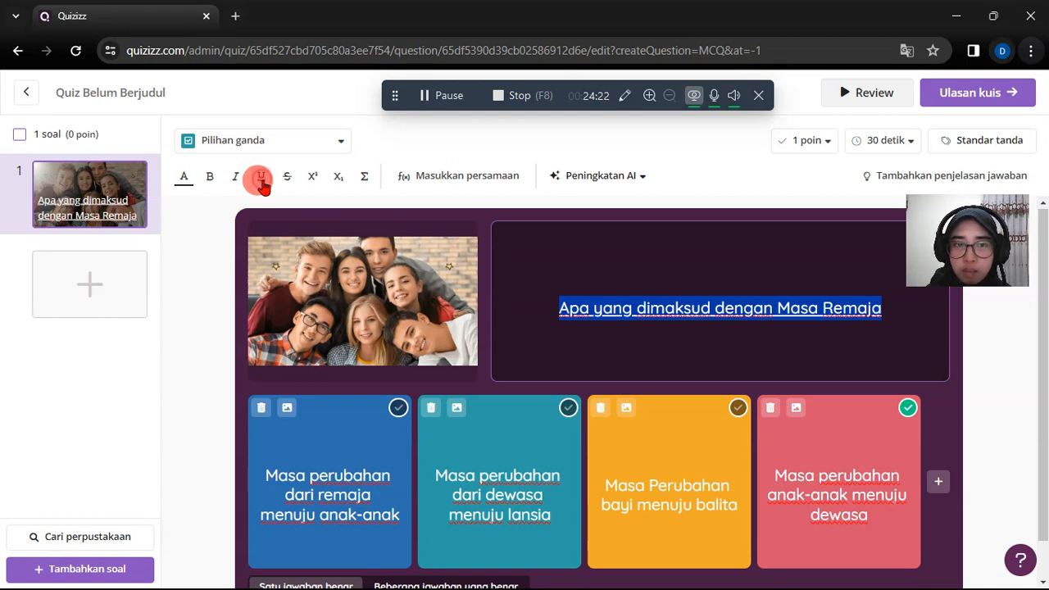
left_click(261, 180)
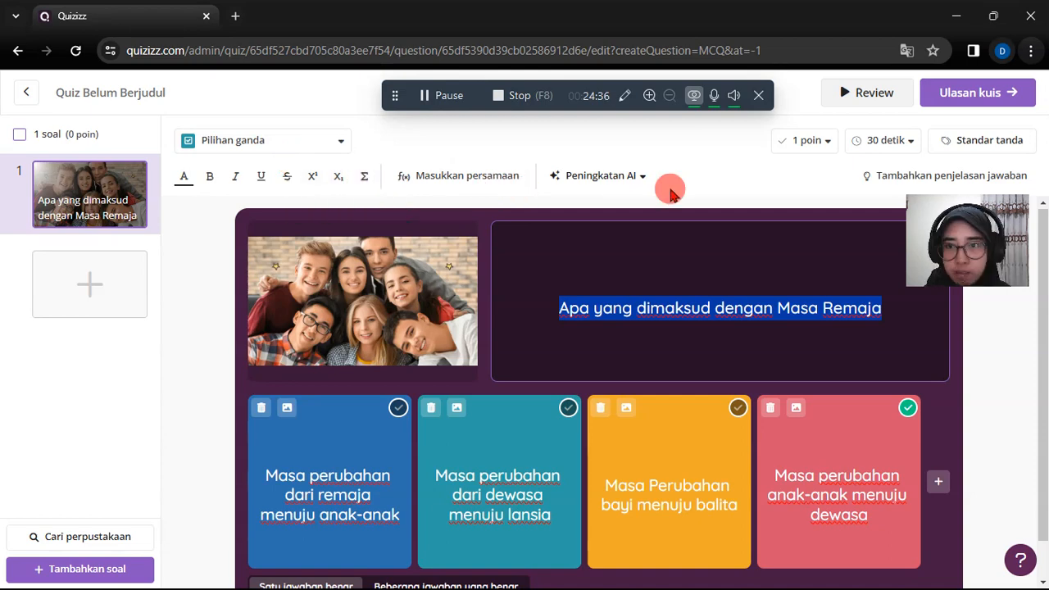
- Examine the point values that can be assigned to the question and leave the selection as it is
left_click(828, 141)
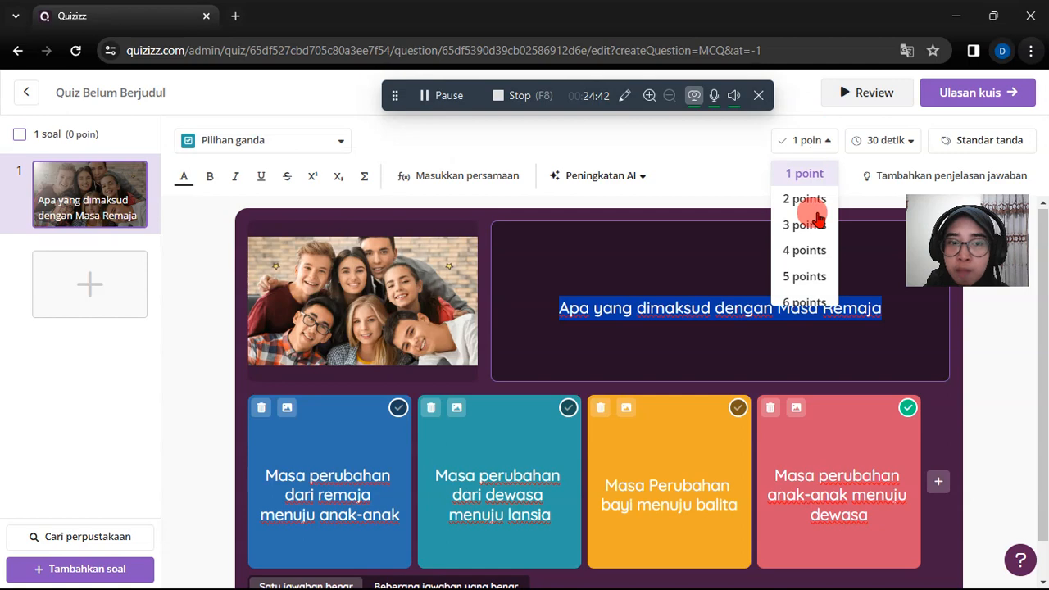
scroll(816, 253, "down", 3)
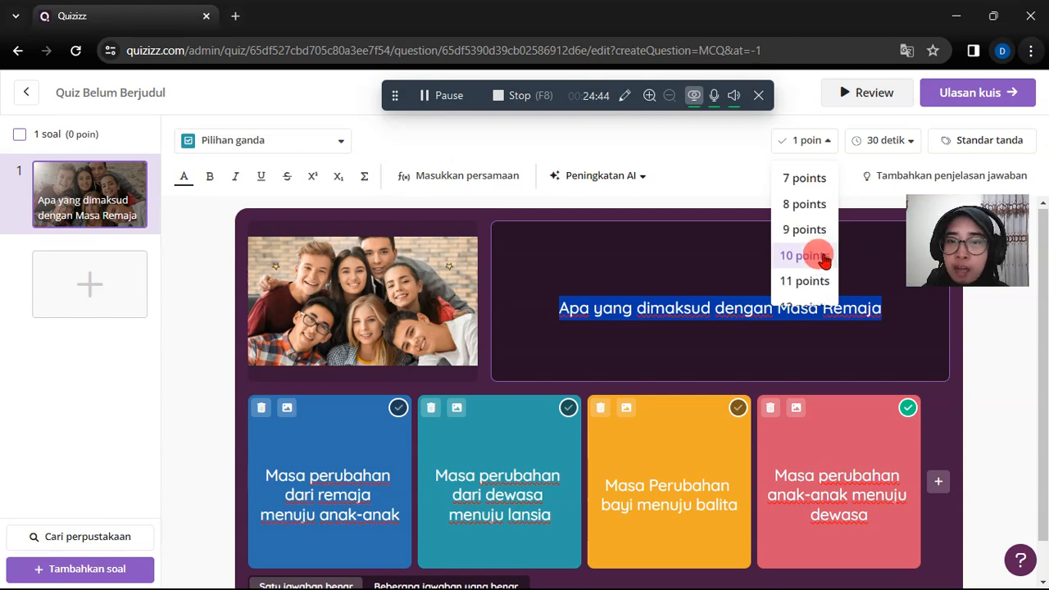
scroll(824, 261, "down", 1)
scroll(825, 260, "up", 3)
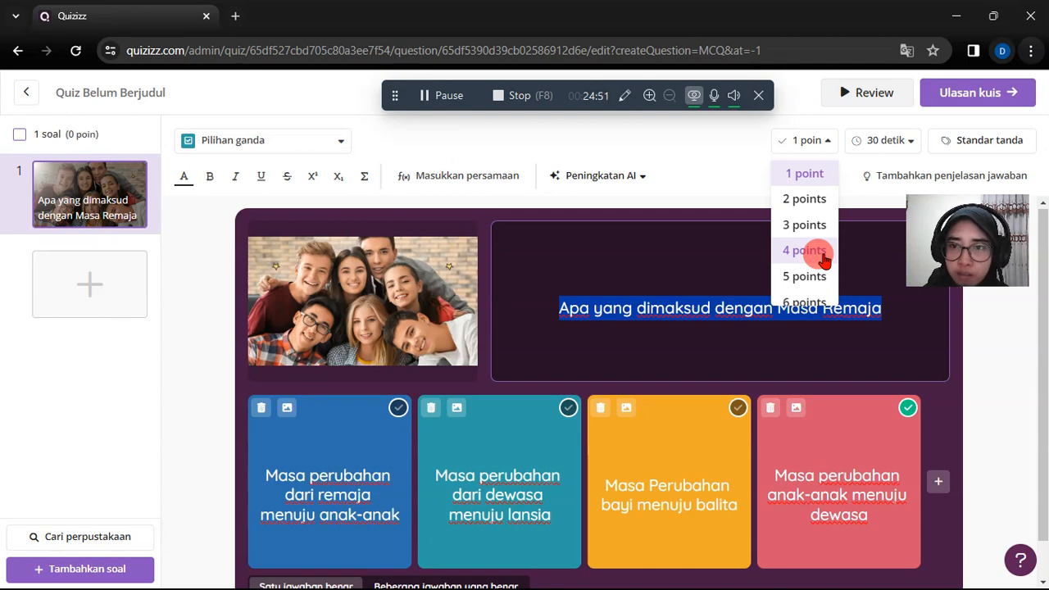
left_click(736, 181)
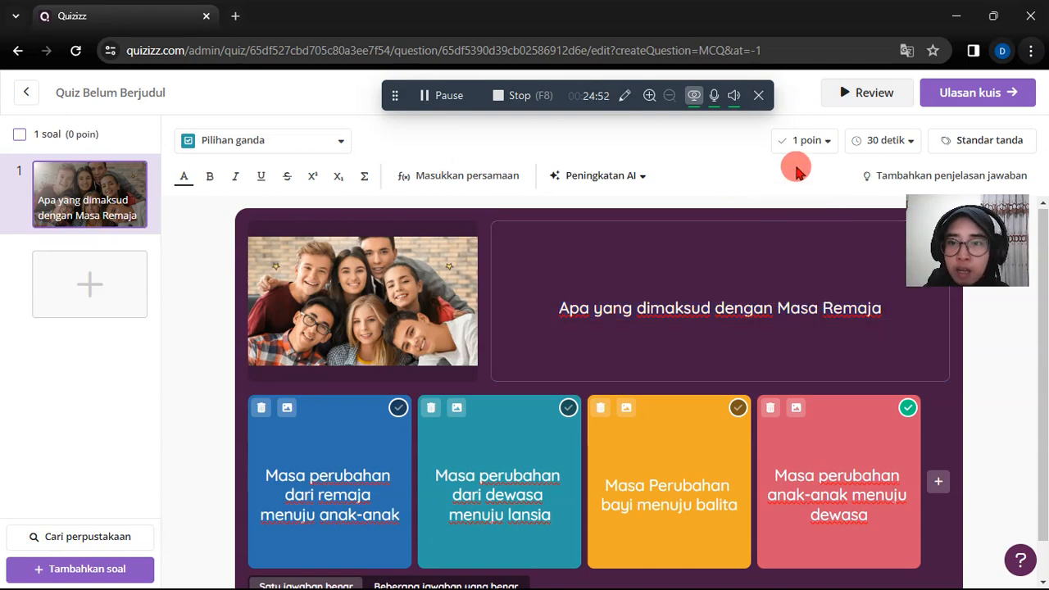
left_click(808, 144)
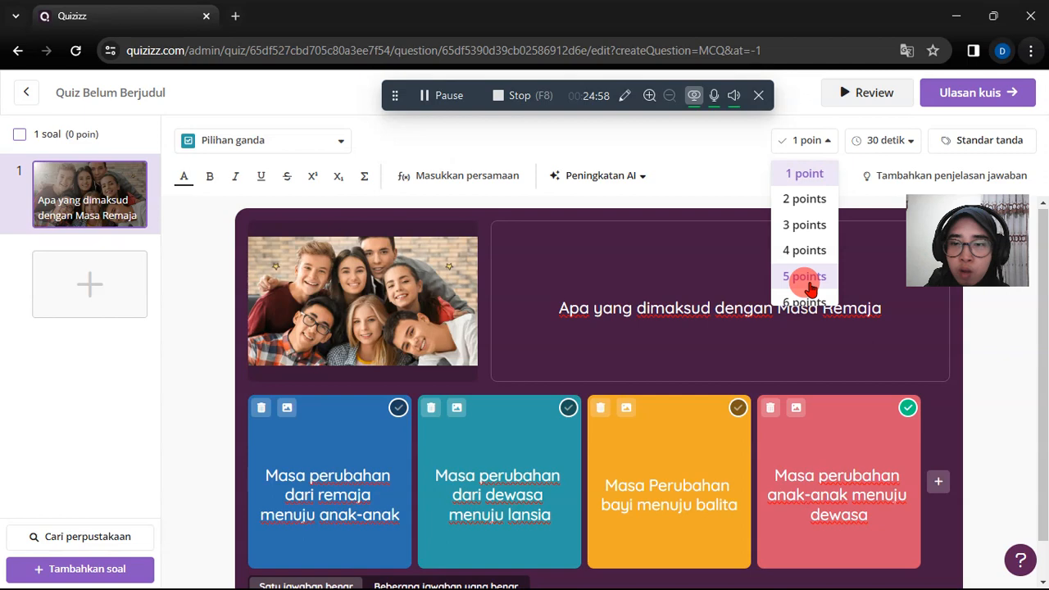
left_click(732, 177)
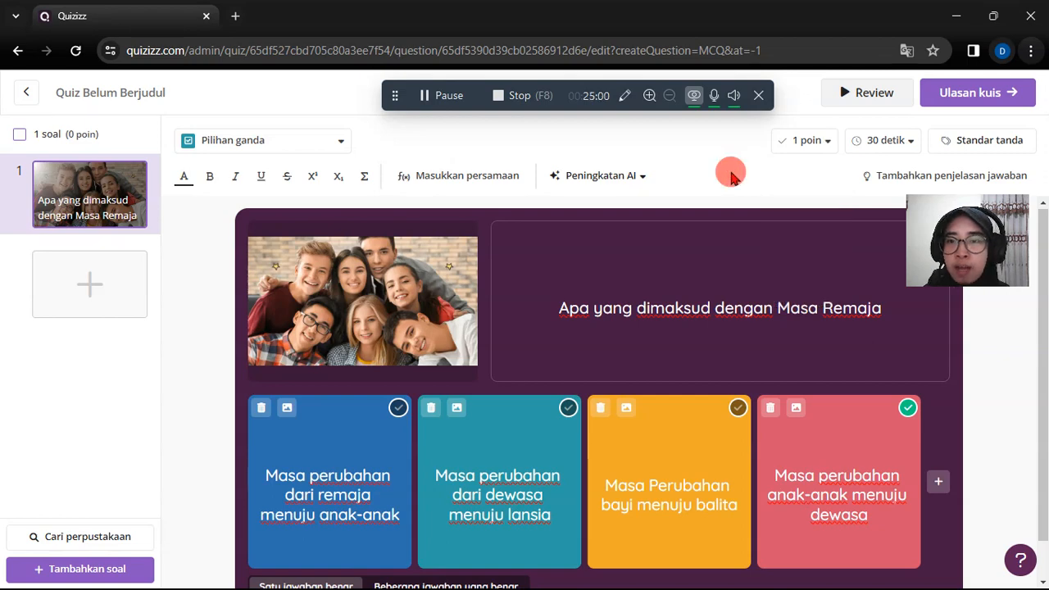
- Examine the time limits available for answering the question, up to 15 menit, without choosing another one
left_click(895, 149)
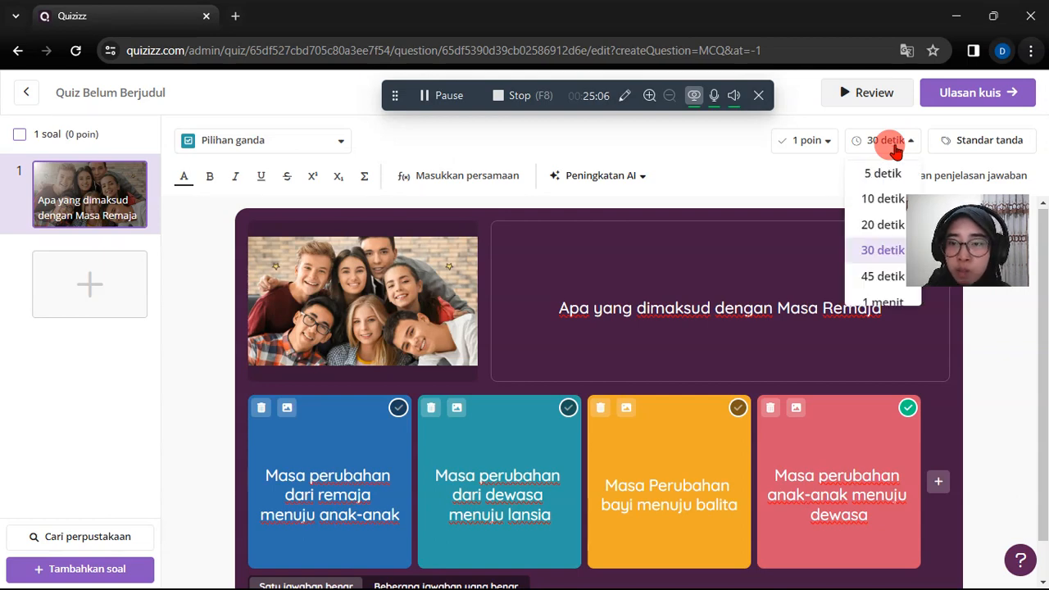
left_click_drag(957, 212, 957, 360)
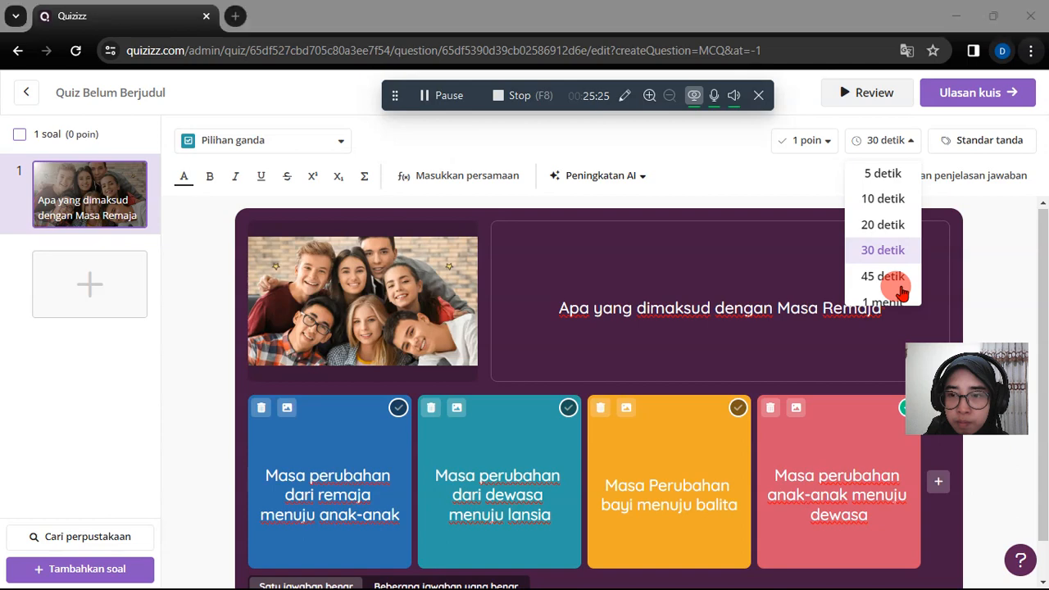
scroll(901, 291, "down", 2)
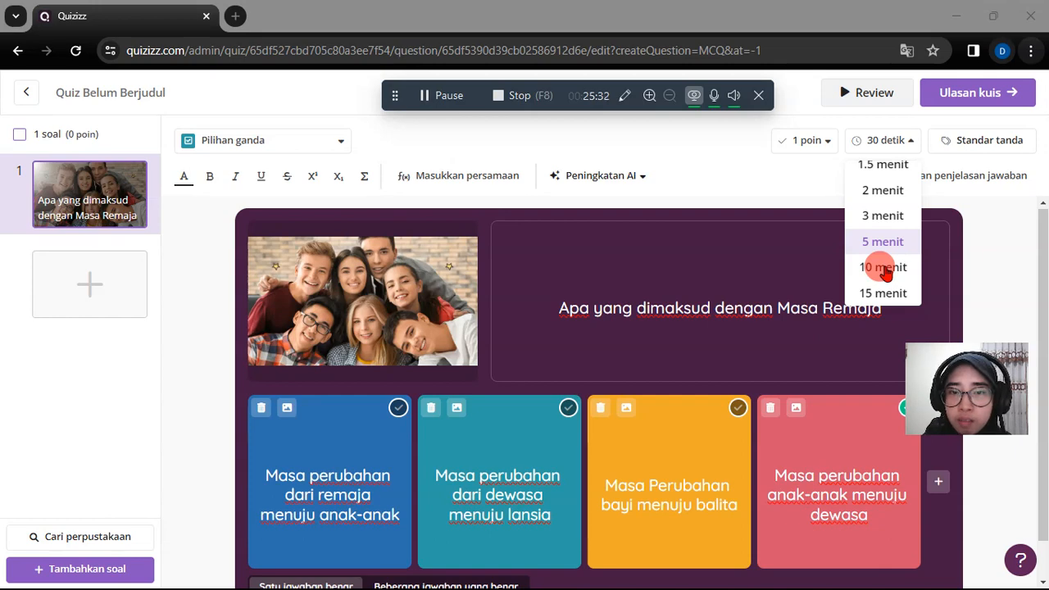
left_click(991, 282)
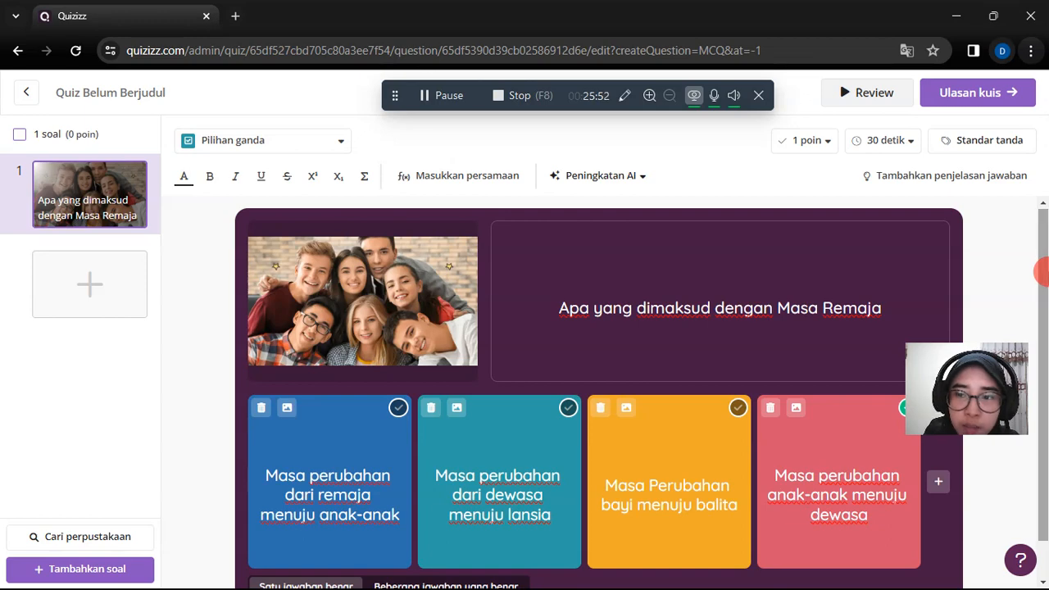
- Allow several correct answers and also mark Masa perubahan dari dewasa menuju lansia and Masa Perubahan bayi menuju balita as correct
left_click_drag(1041, 277, 1041, 452)
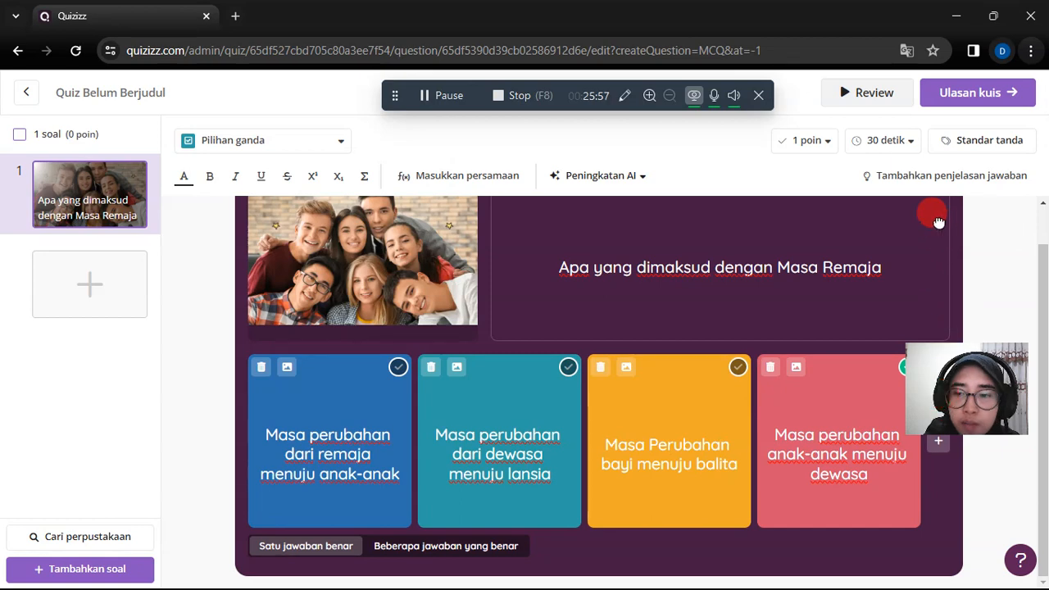
left_click_drag(949, 244, 965, 271)
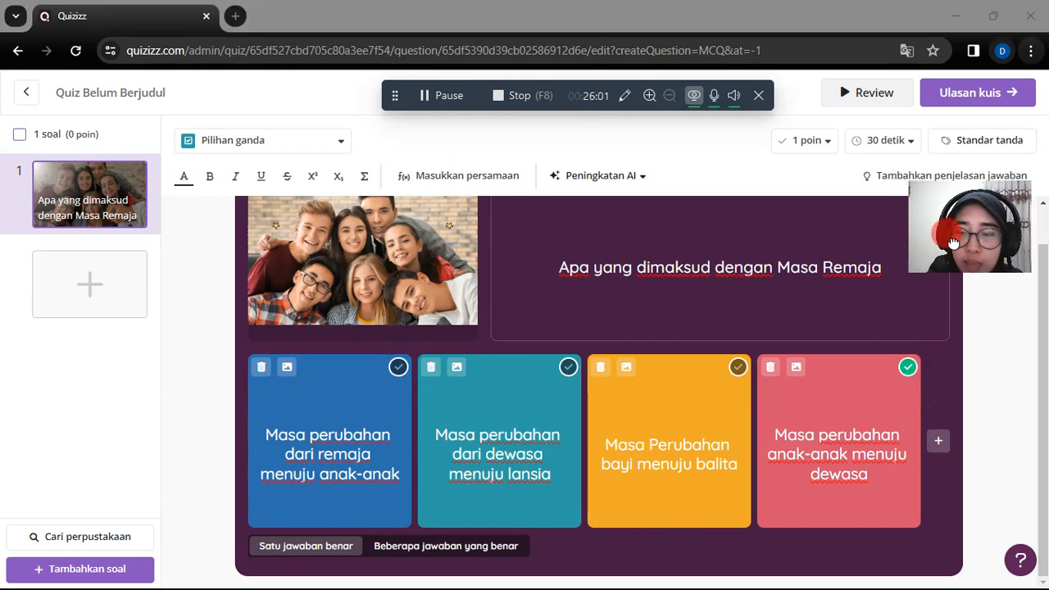
left_click(433, 554)
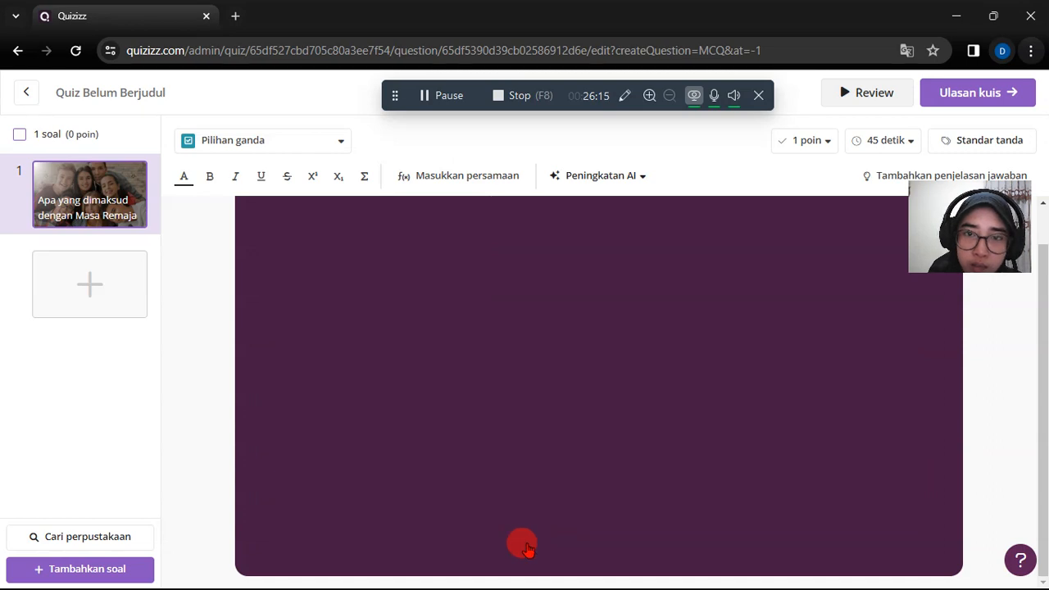
left_click(569, 369)
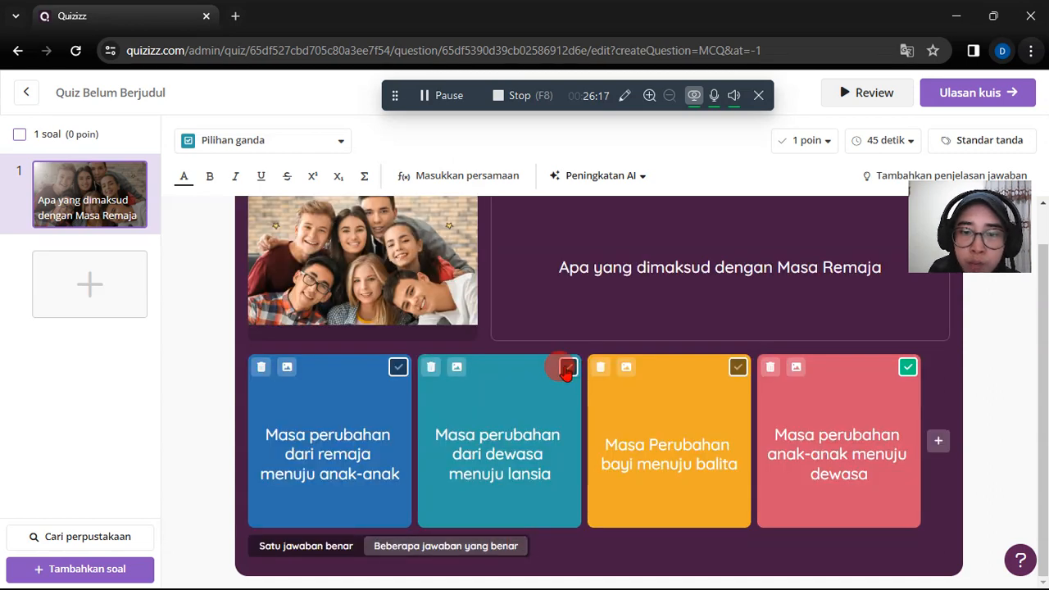
left_click(736, 368)
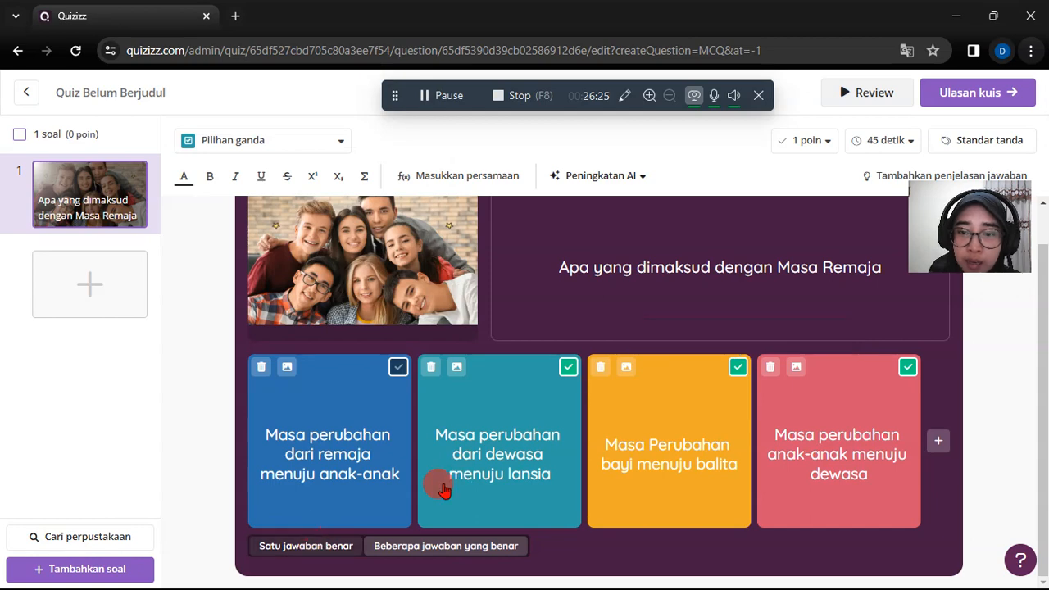
- Unmark the two extra correct answers and return the question to Satu jawaban benar
left_click(738, 369)
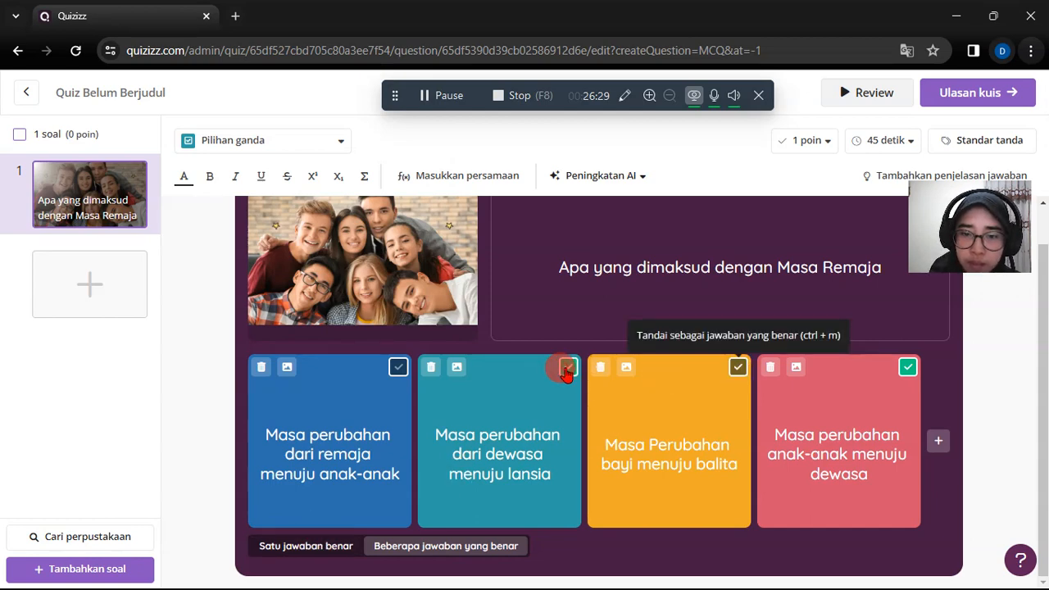
left_click(315, 549)
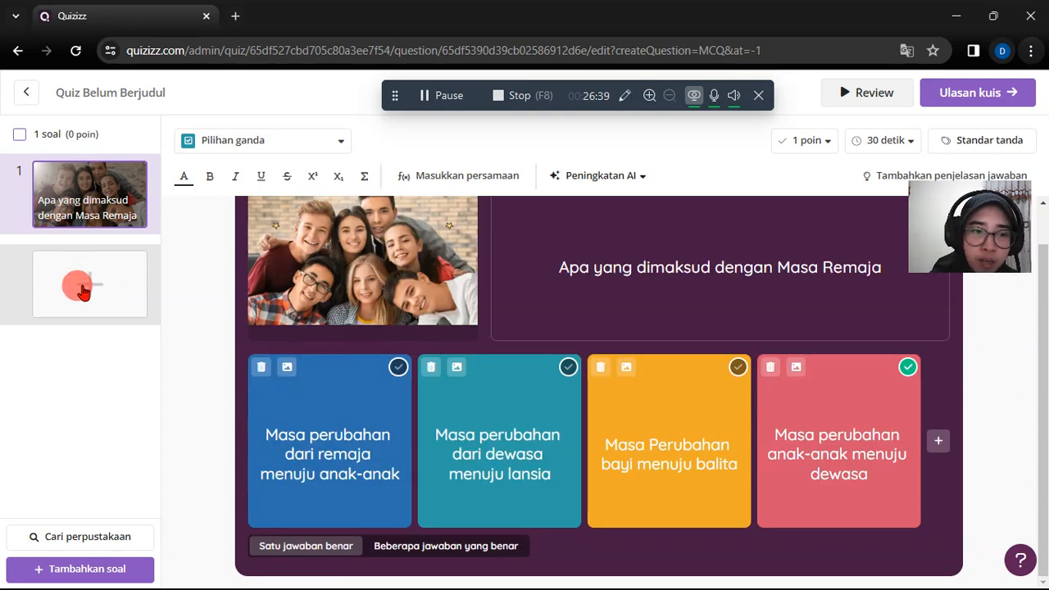
- Add a second question of type Esai and open its question text for editing
left_click(85, 289)
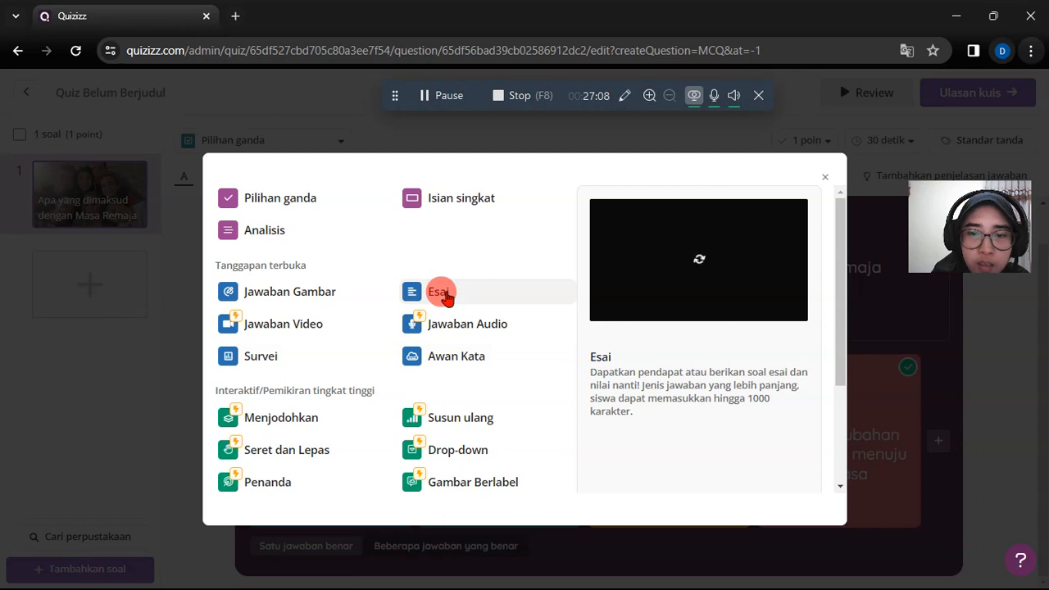
left_click(443, 294)
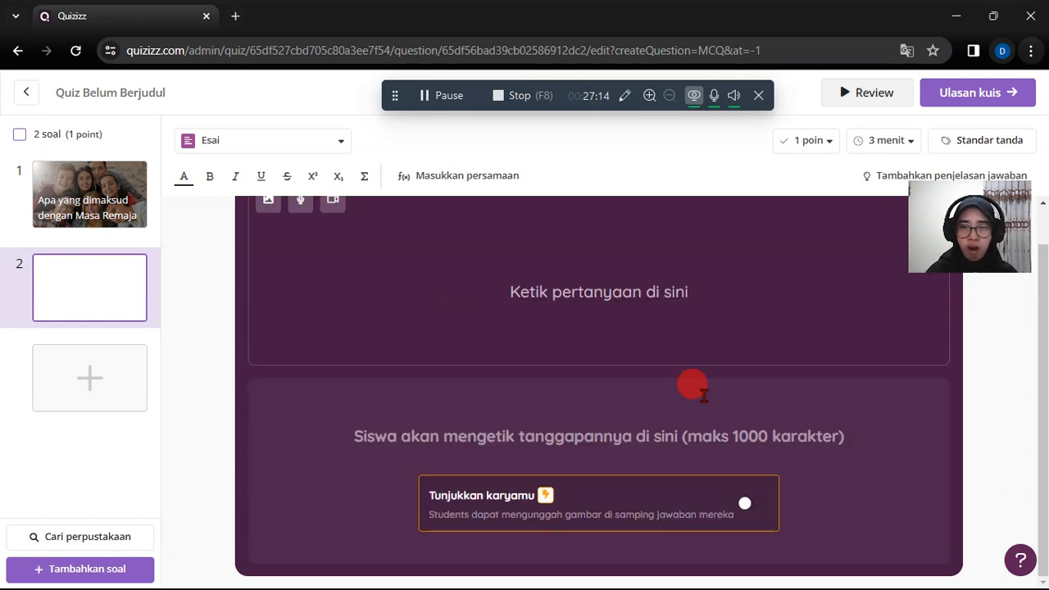
left_click(619, 280)
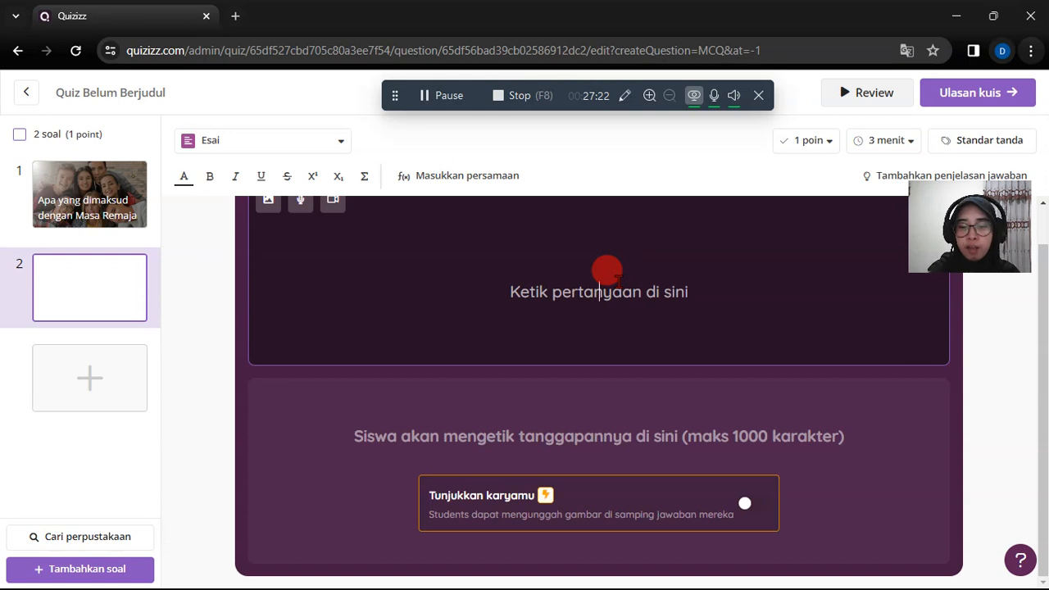
- Paste "Jabarkan ciri-ciri perkembangan remaja yang kalian rasakan" as the essay question's text and make the question worth 3 points
type("Jabarkan ciri-ciri perkembangan remaja yang kalian rasakan")
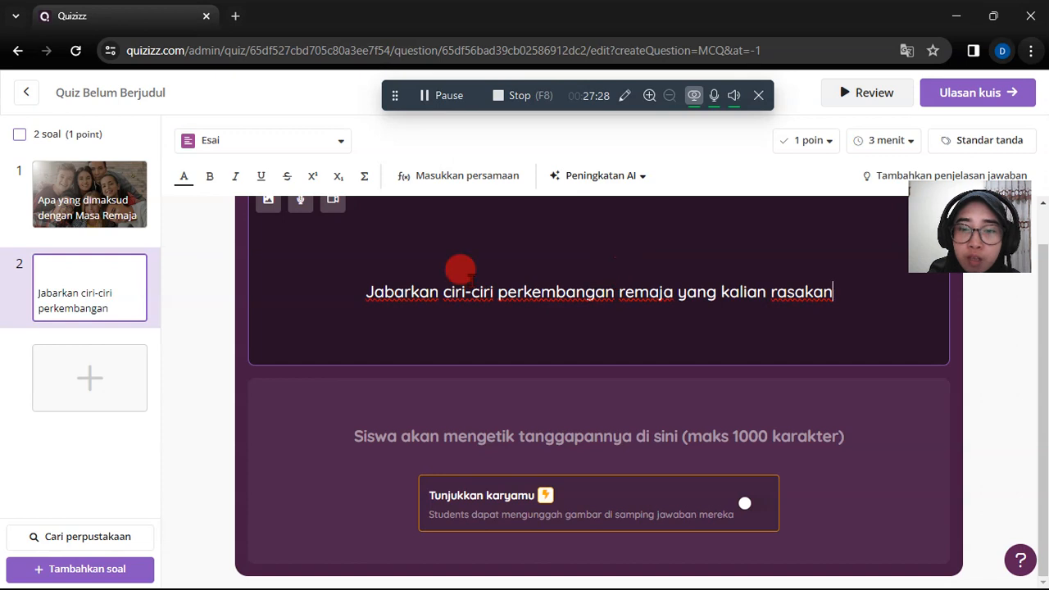
left_click(775, 424)
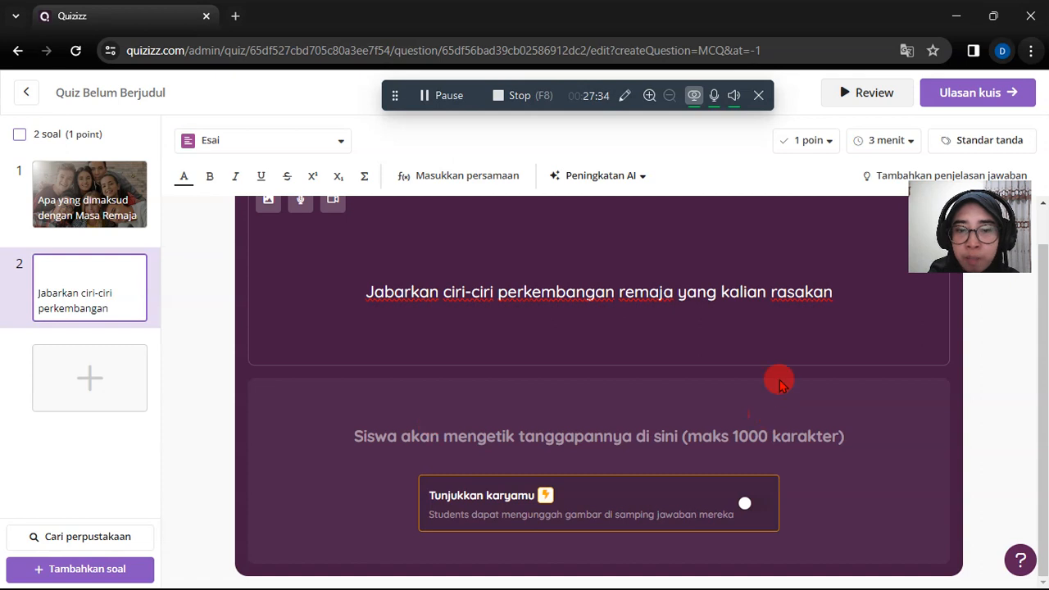
scroll(779, 384, "up", 1)
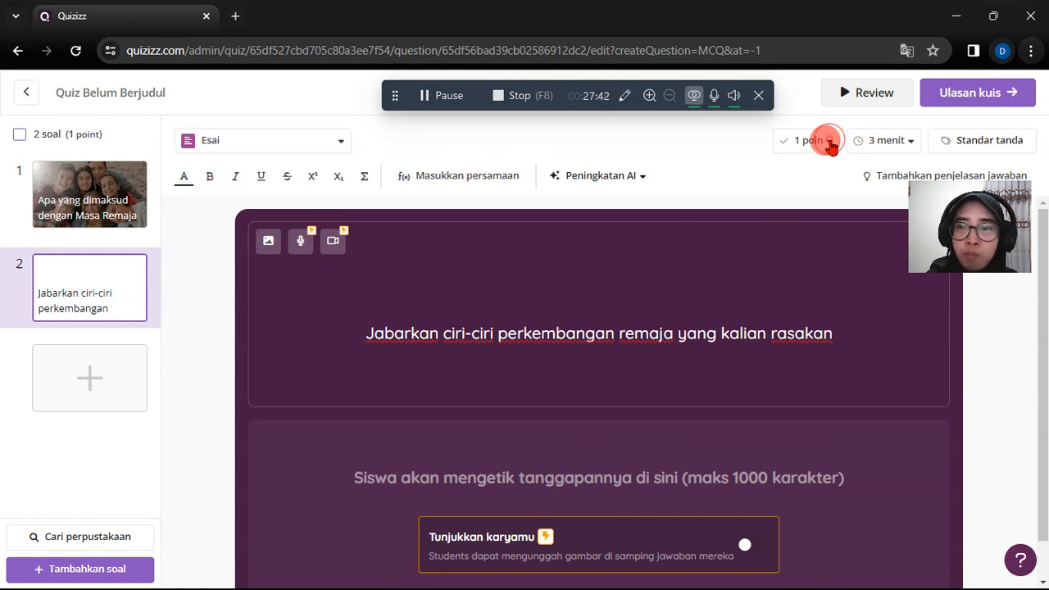
left_click(827, 141)
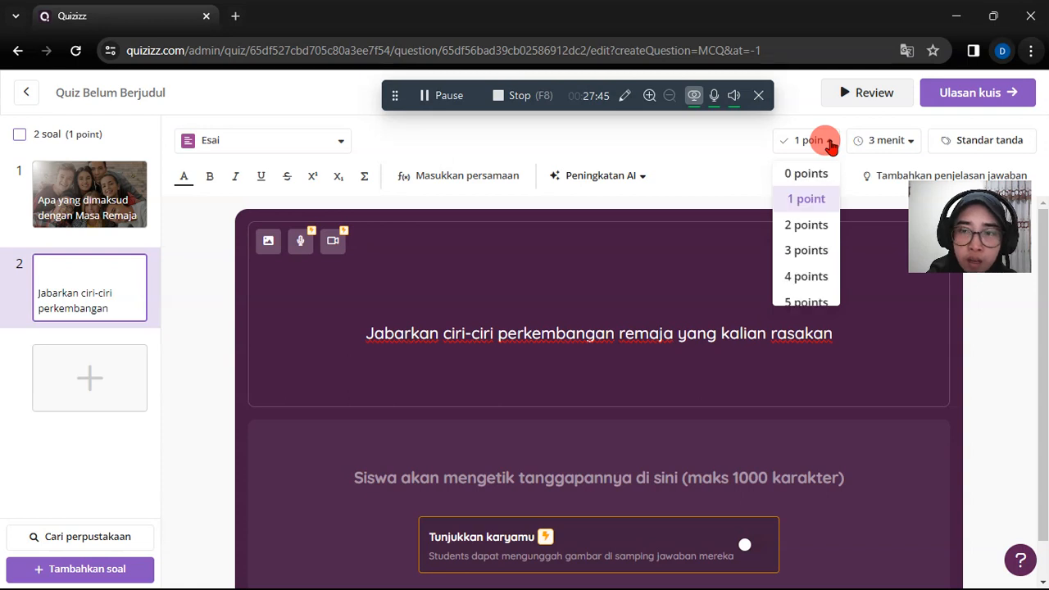
left_click(810, 251)
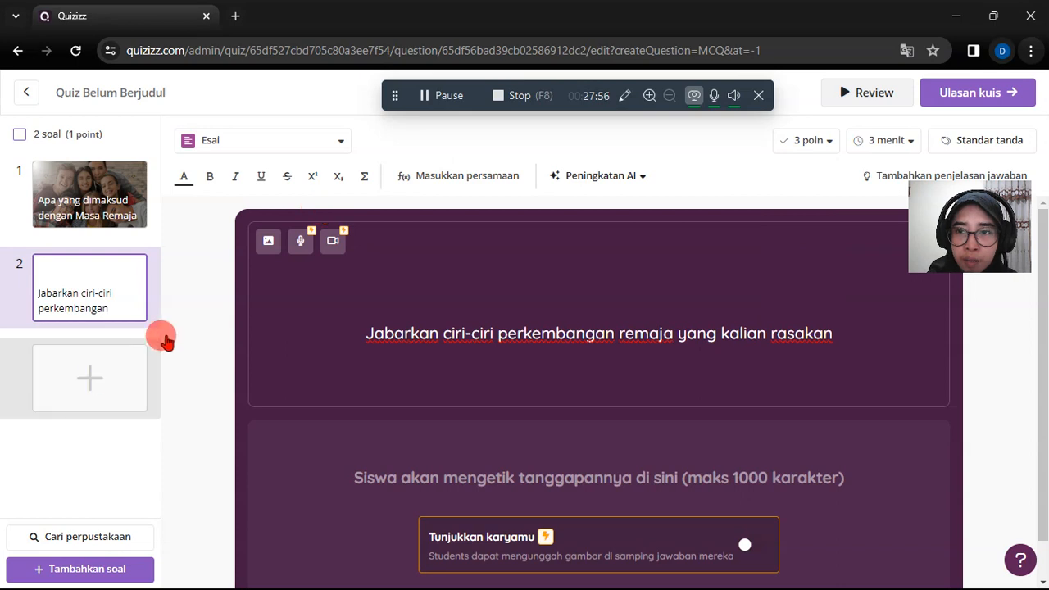
- Start adding a third question after the essay question
left_click(87, 385)
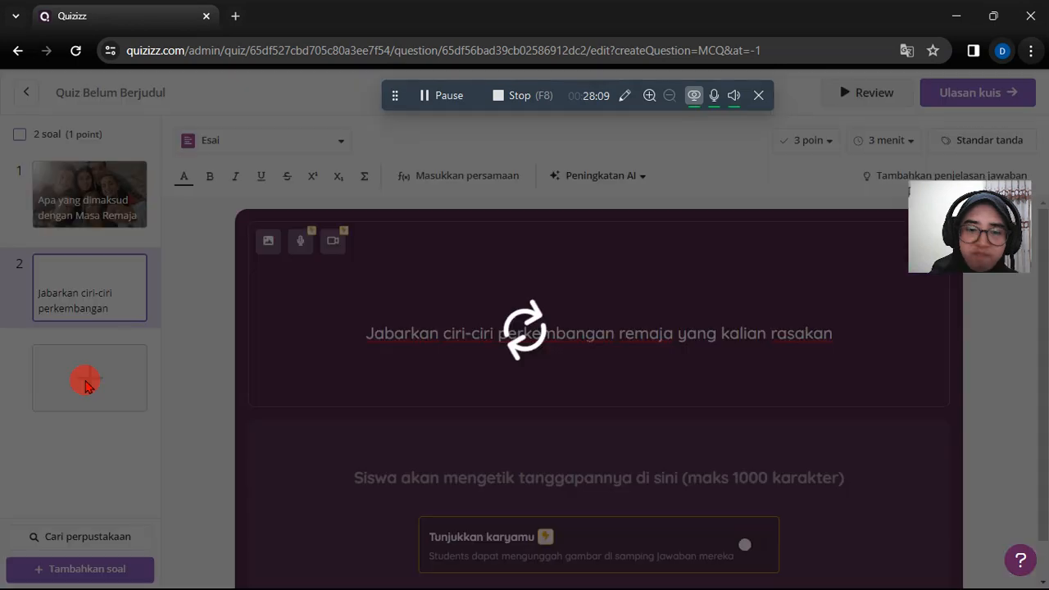
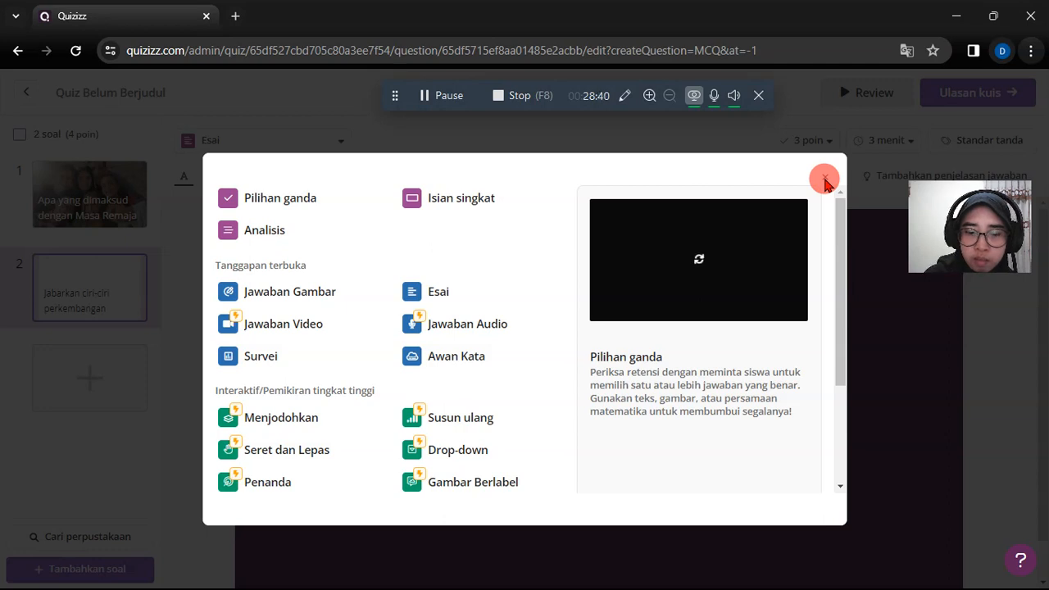
- Cancel adding the third question and open the quiz review page to look over the two existing questions
left_click(824, 179)
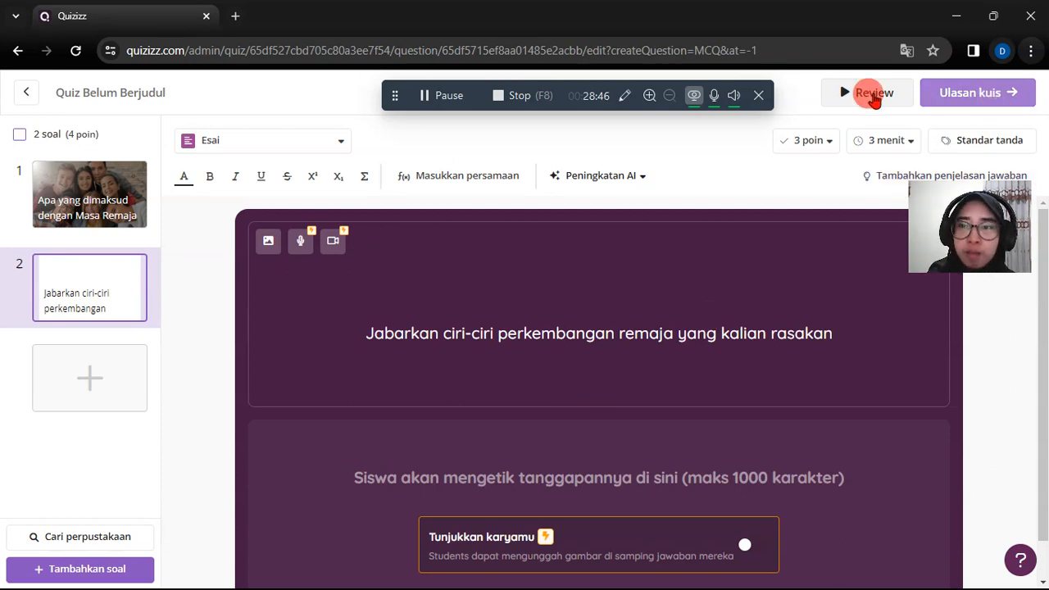
left_click(960, 100)
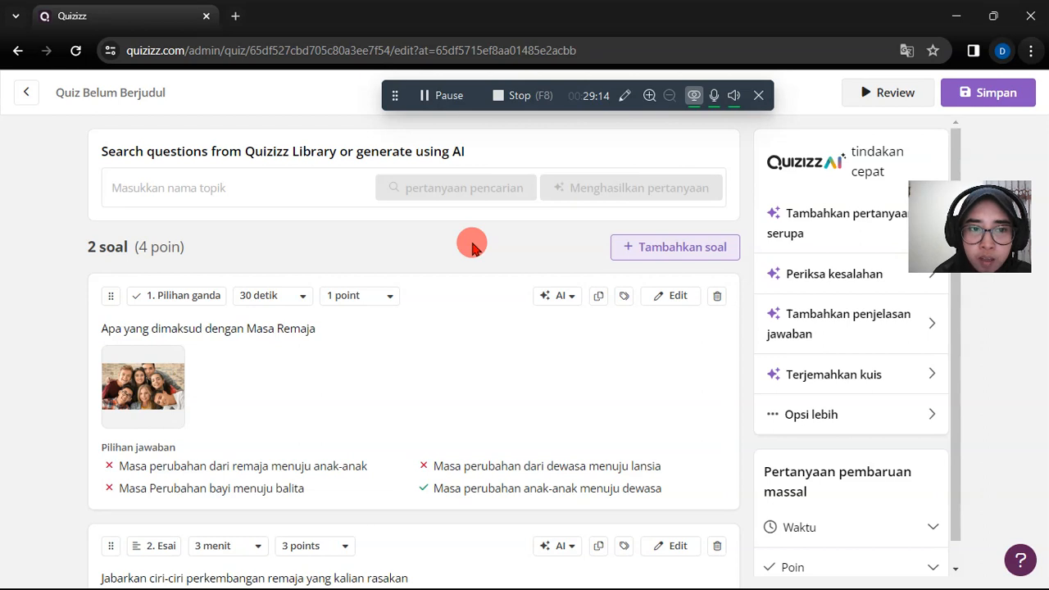
scroll(472, 249, "down", 1)
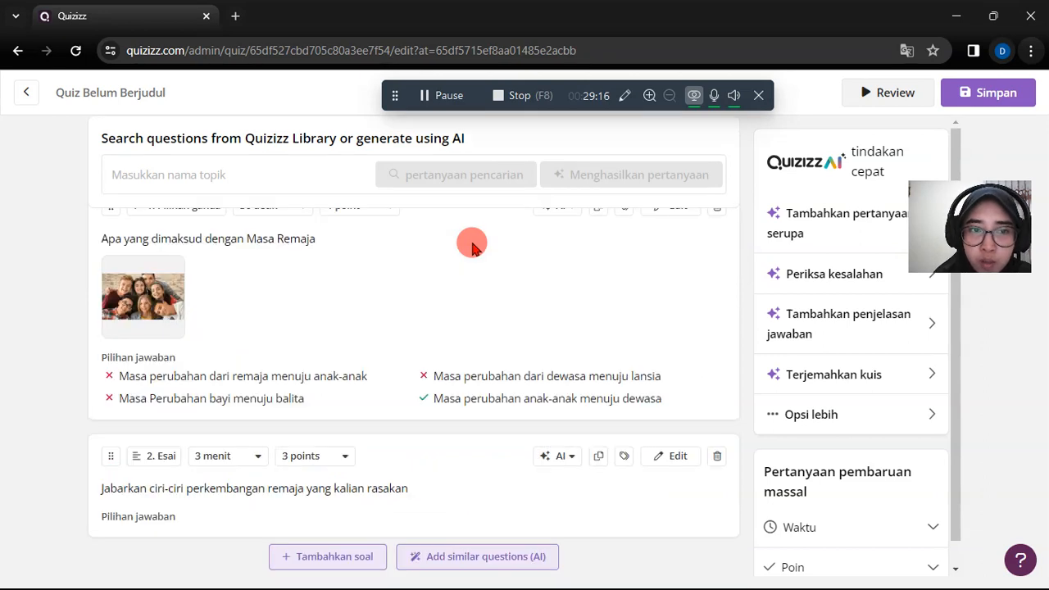
scroll(472, 248, "up", 1)
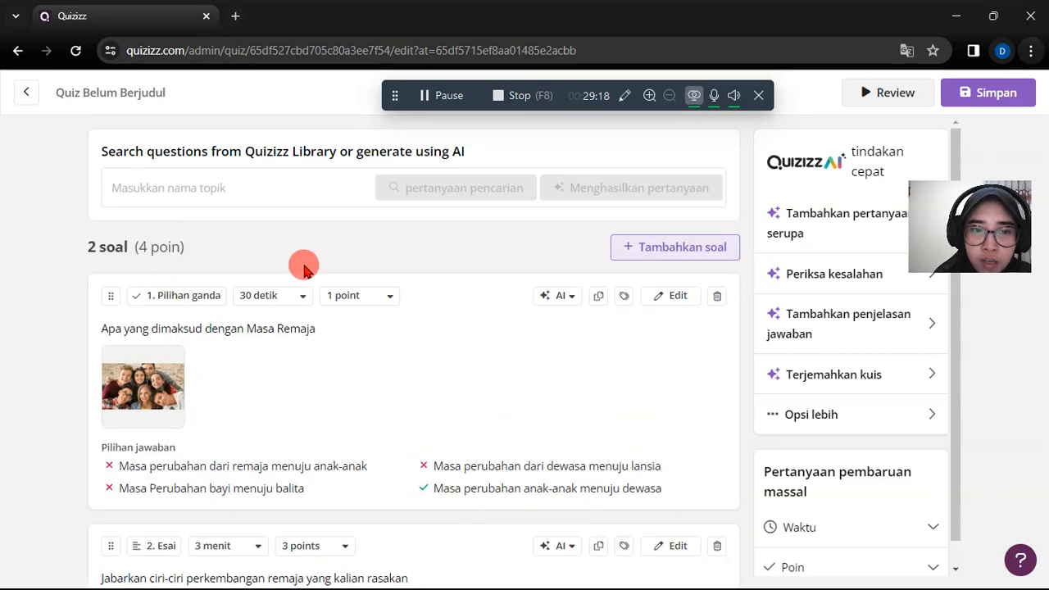
scroll(347, 453, "down", 1)
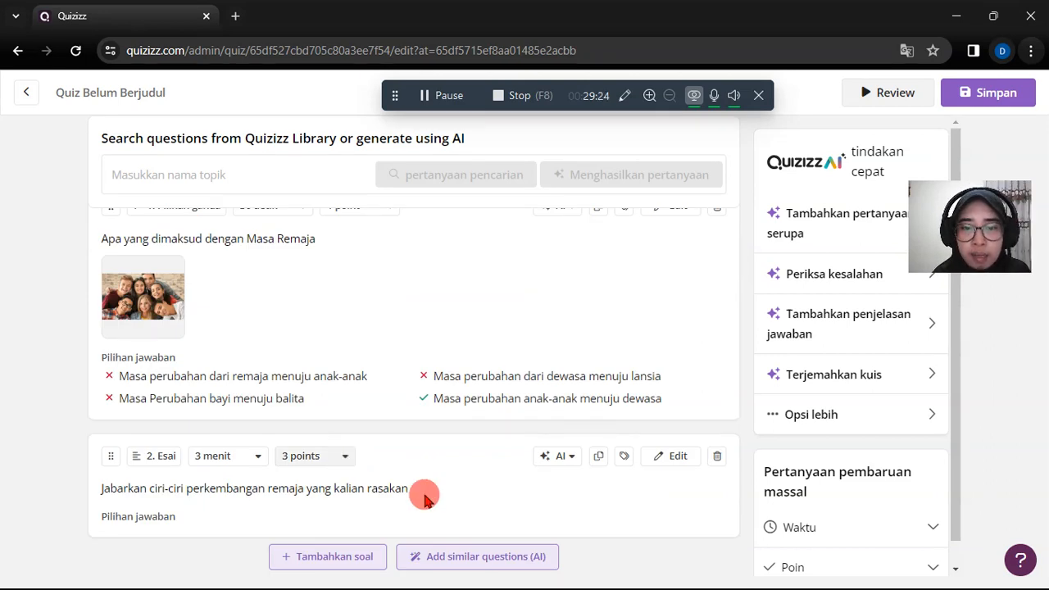
scroll(538, 279, "up", 1)
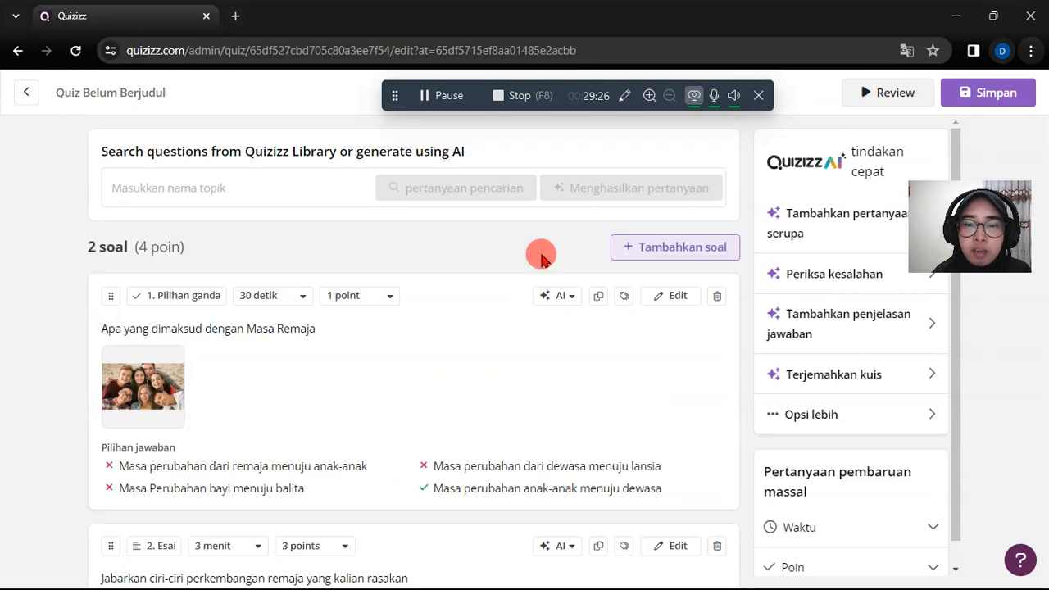
- Generate similar questions with AI below the essay question and look through the suggested new questions
scroll(541, 257, "down", 1)
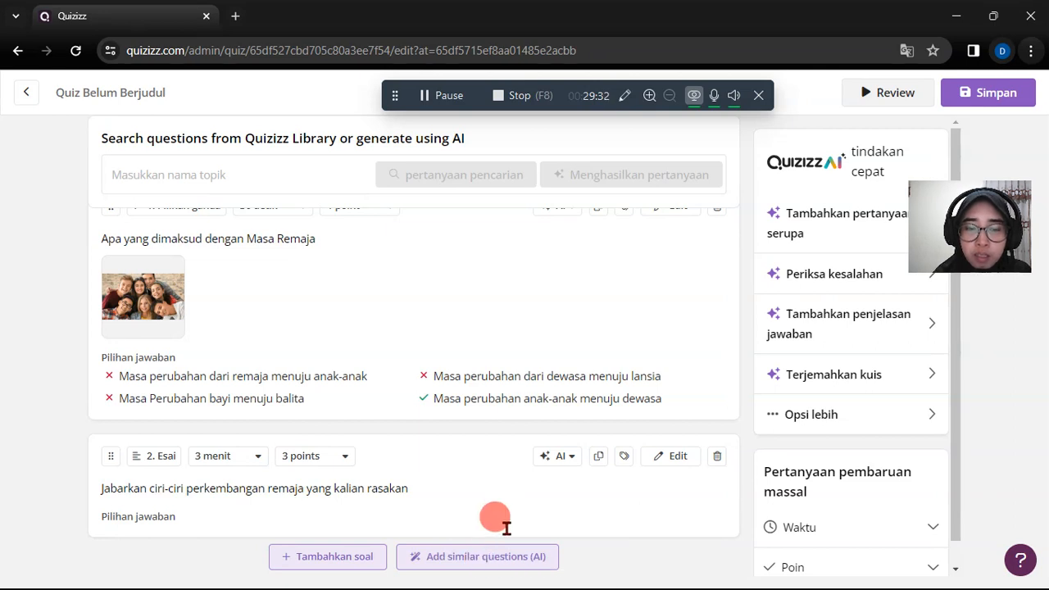
left_click(452, 559)
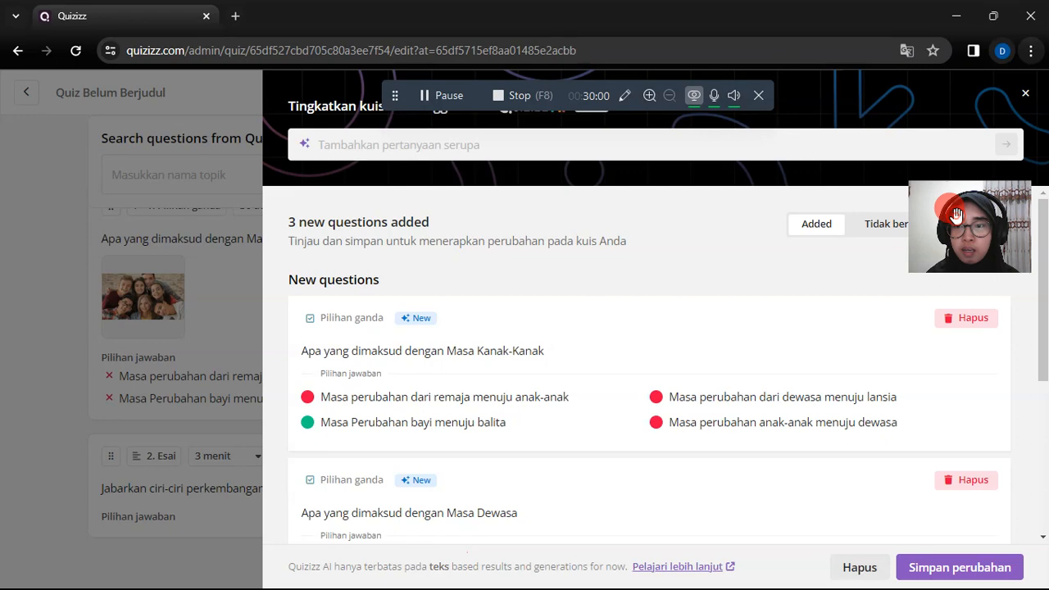
left_click_drag(957, 215, 944, 117)
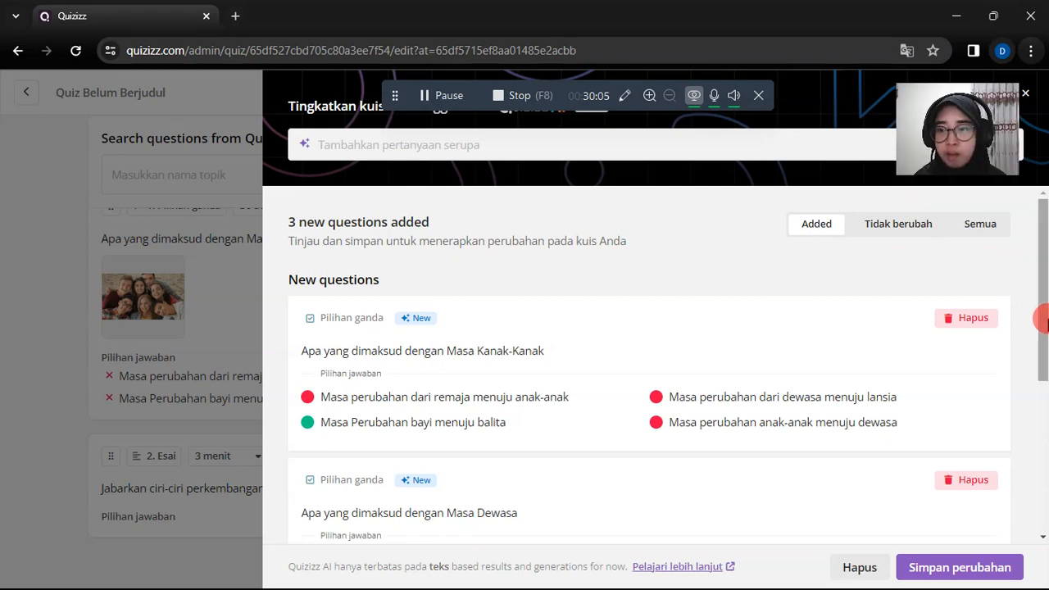
scroll(1041, 424, "down", 3)
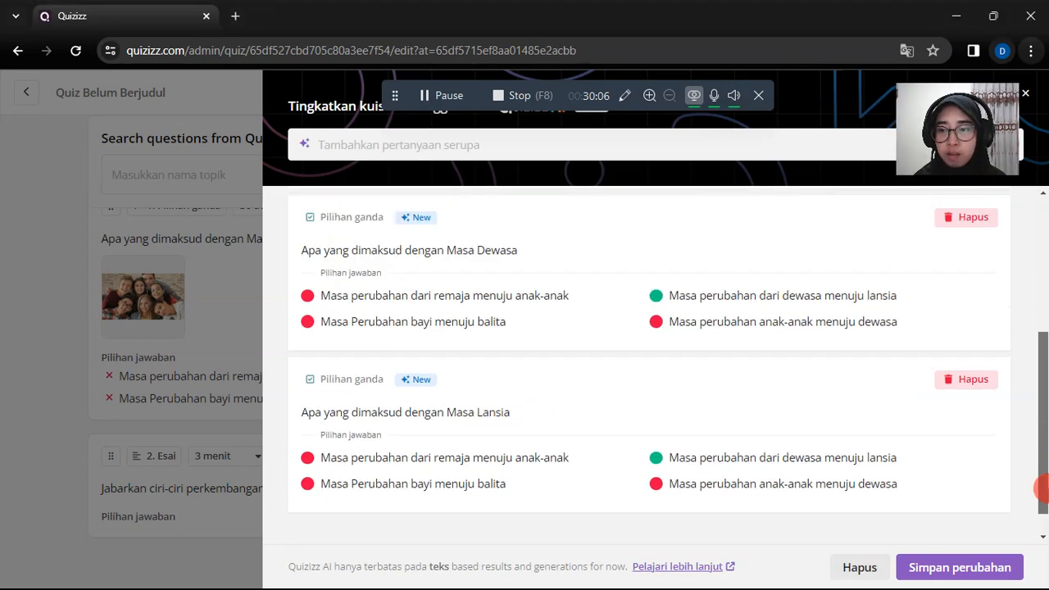
scroll(1043, 420, "up", 1)
scroll(1043, 365, "up", 2)
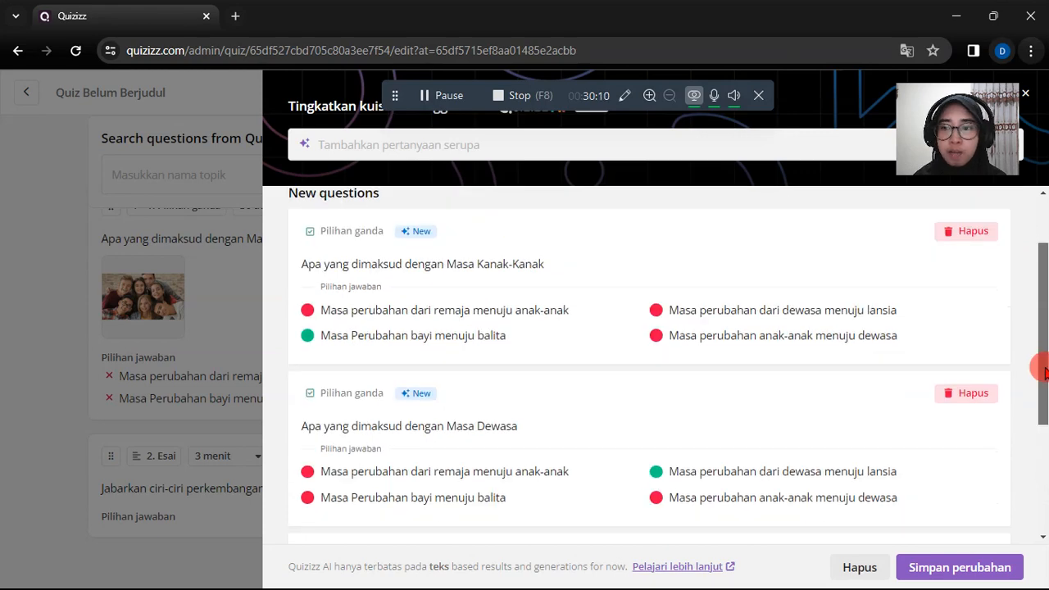
left_click_drag(1044, 370, 1043, 354)
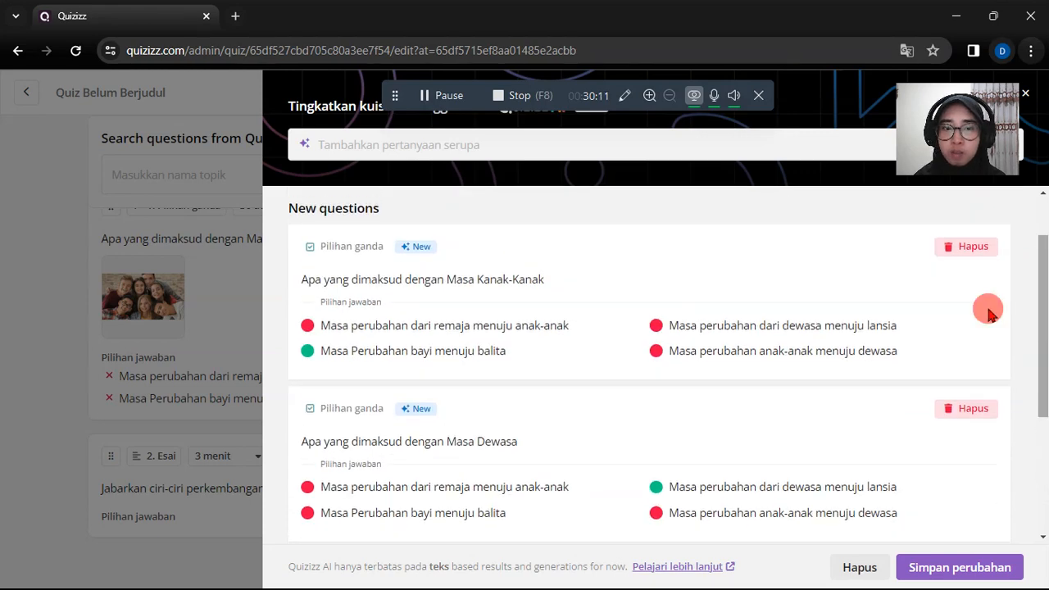
- Discard the suggested Masa Kanak-Kanak and Masa Lansia questions and save the remaining Masa Dewasa question to the quiz
left_click(974, 249)
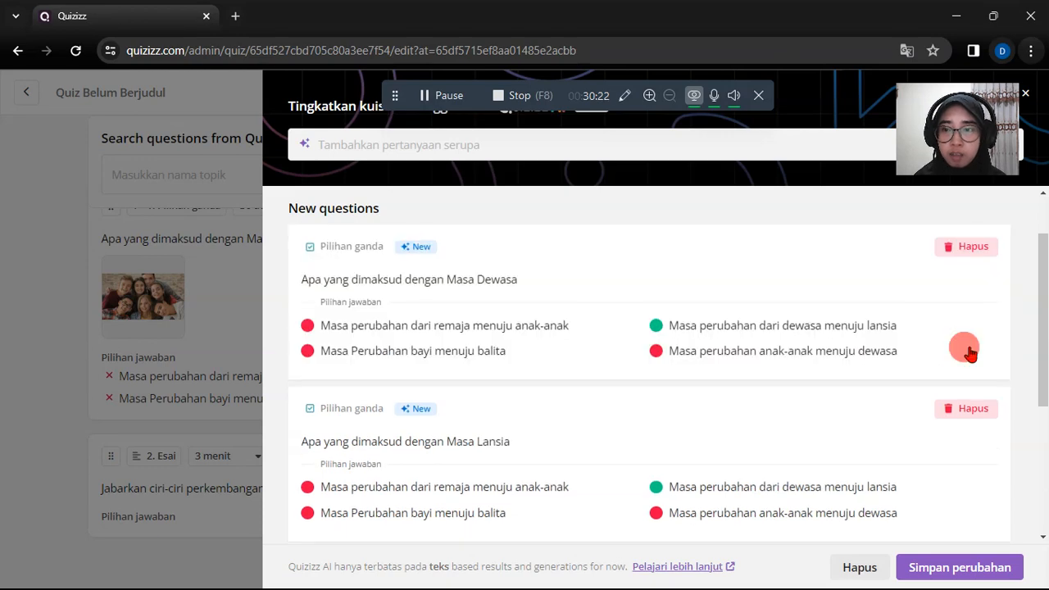
left_click(965, 414)
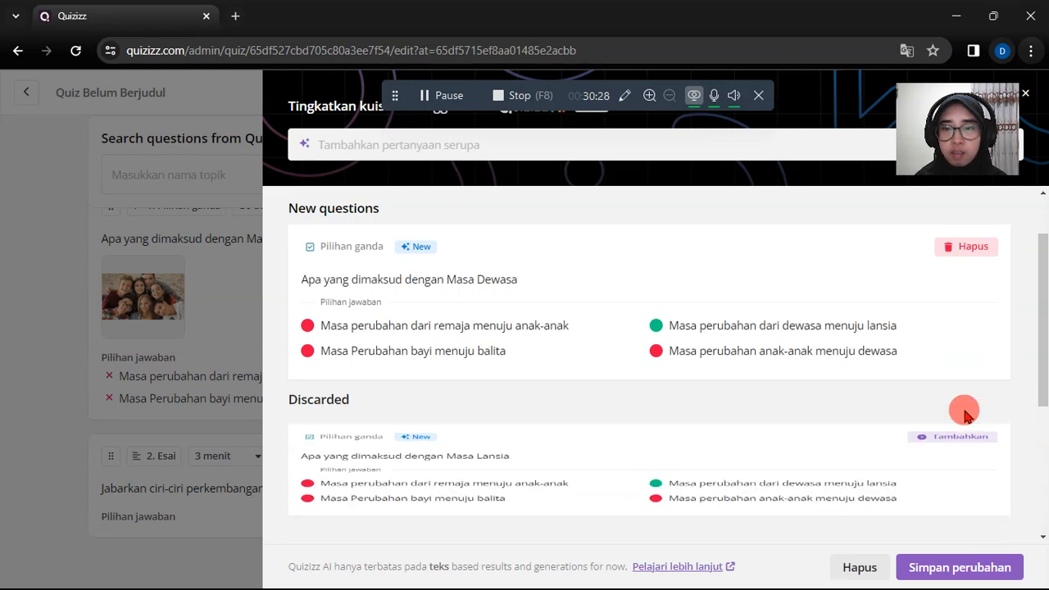
left_click(953, 572)
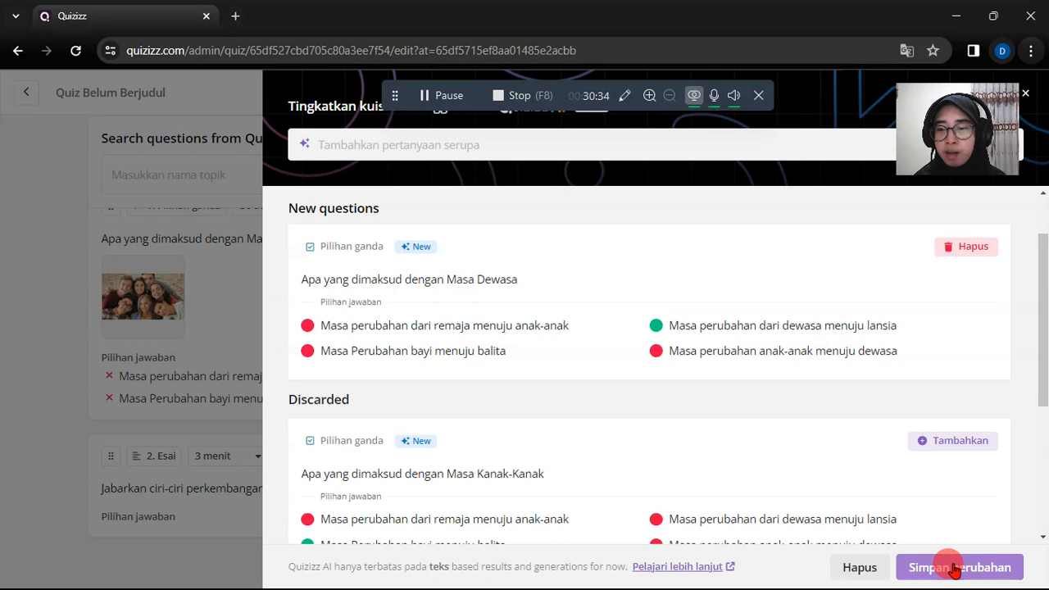
left_click(953, 571)
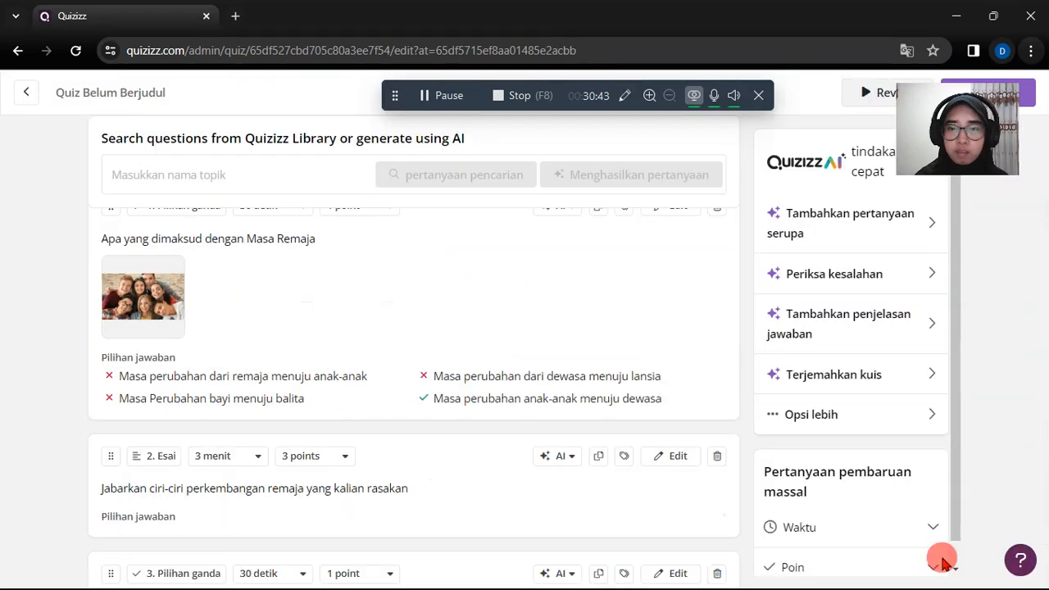
- Look over the updated question list, view the first question in the editor and return to the quiz review
scroll(614, 356, "down", 2)
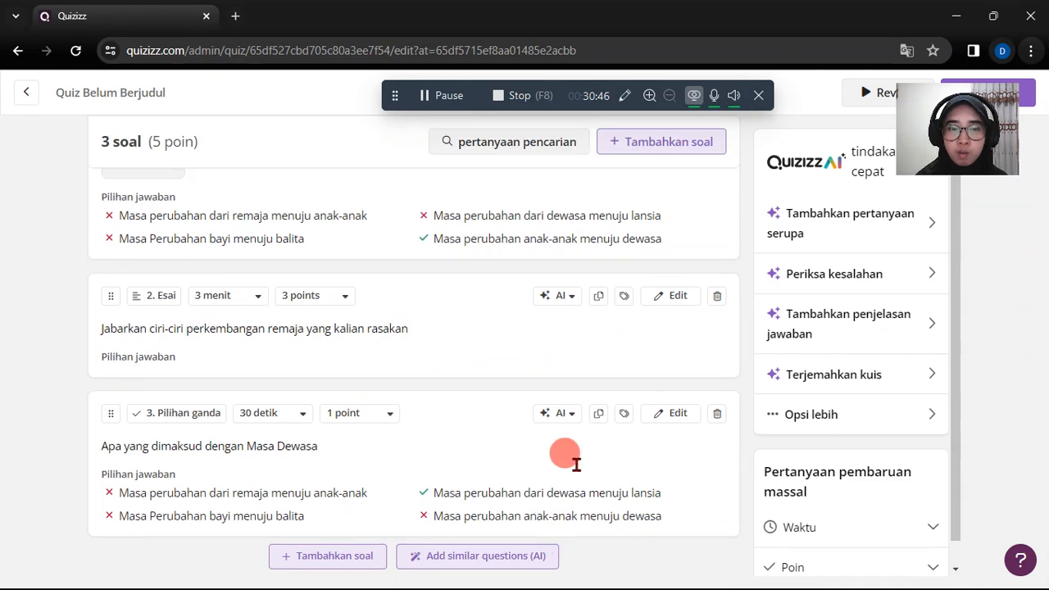
scroll(606, 299, "up", 3)
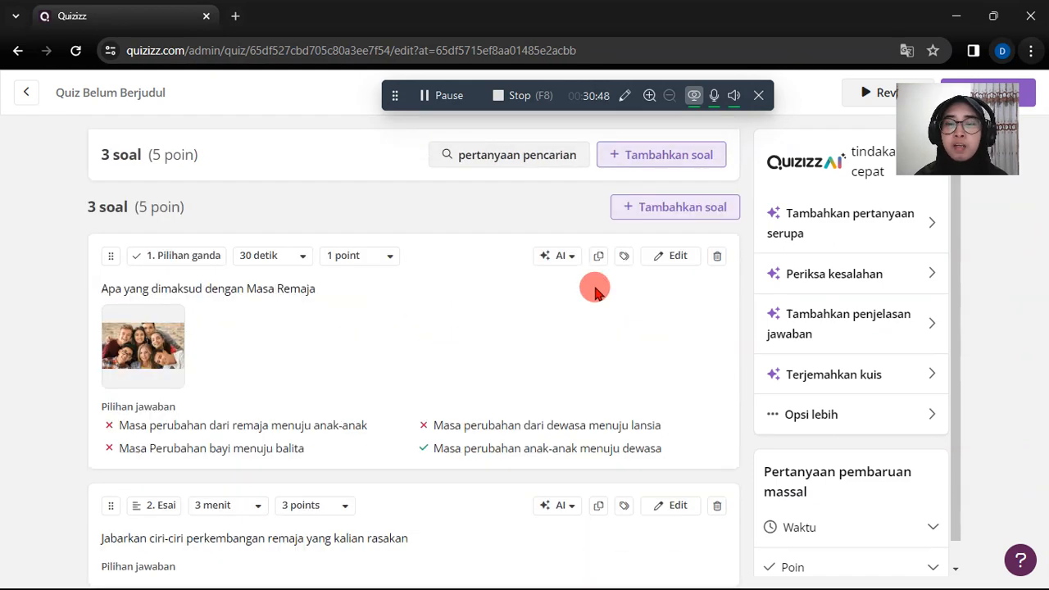
scroll(595, 293, "up", 1)
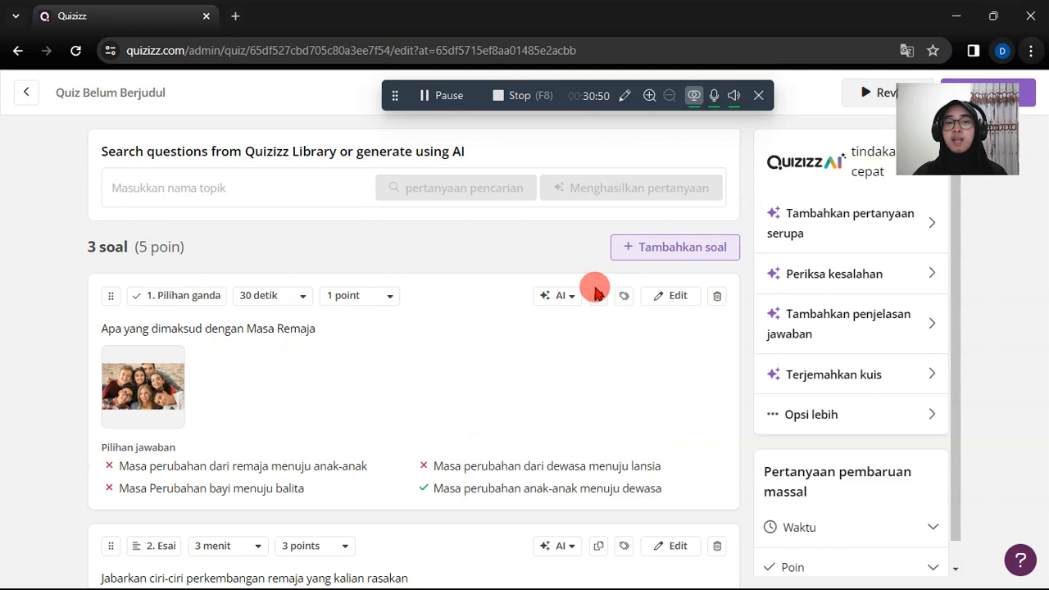
scroll(269, 348, "down", 1)
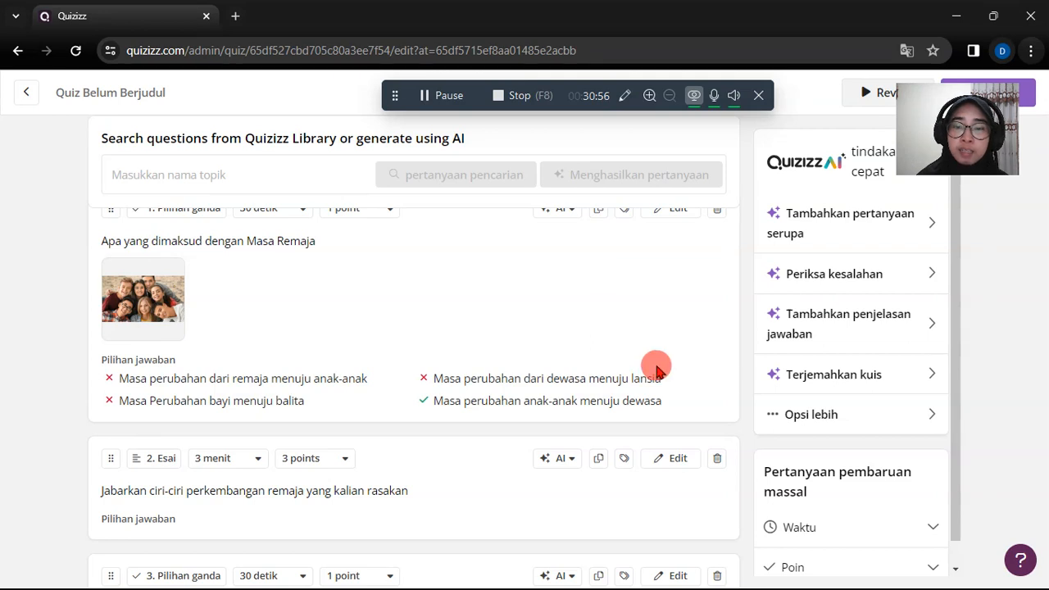
scroll(355, 305, "up", 1)
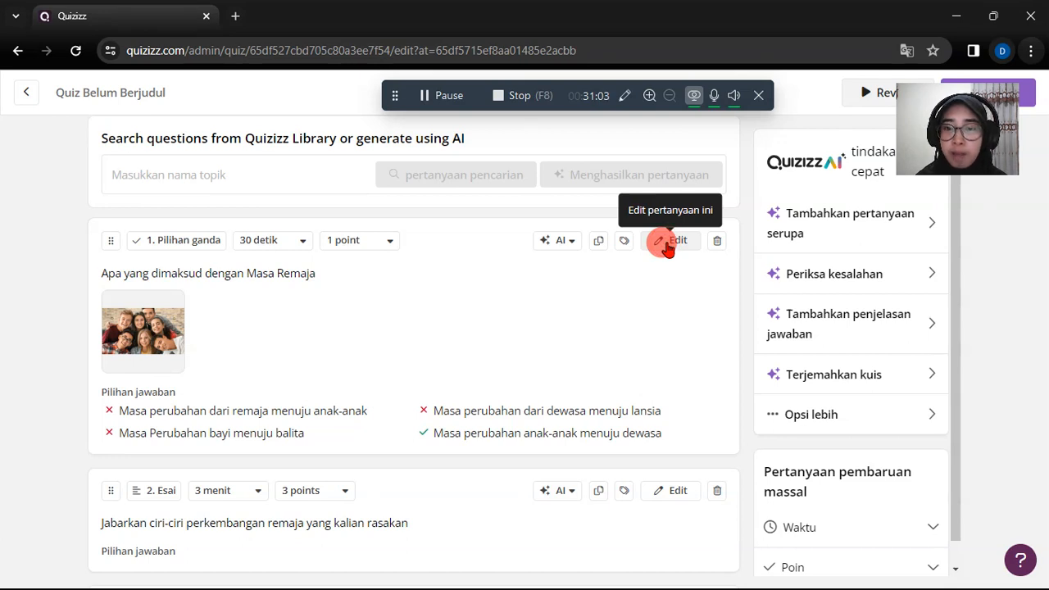
left_click(667, 246)
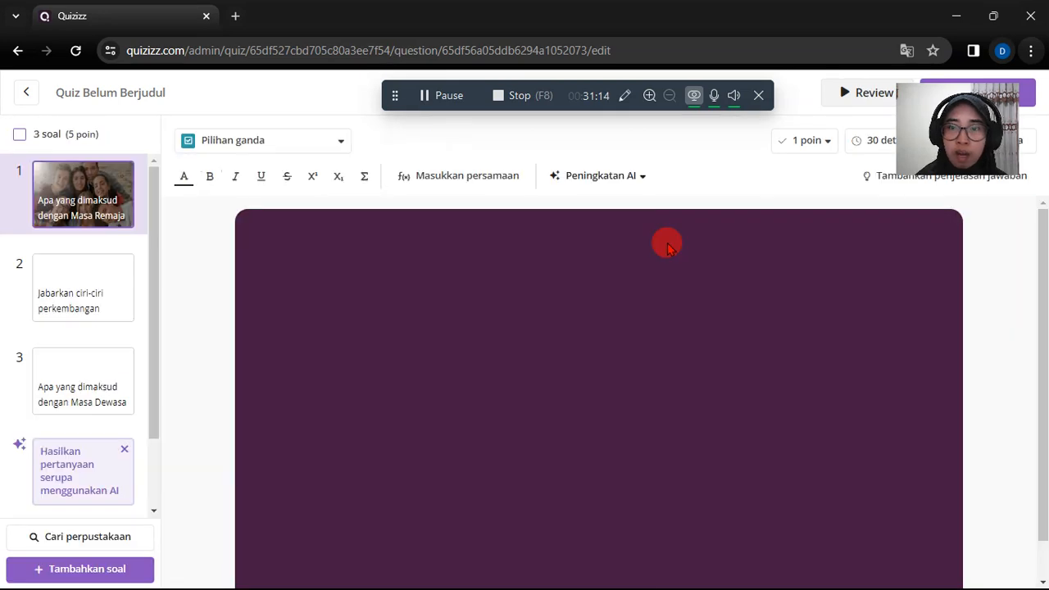
left_click_drag(958, 142, 967, 195)
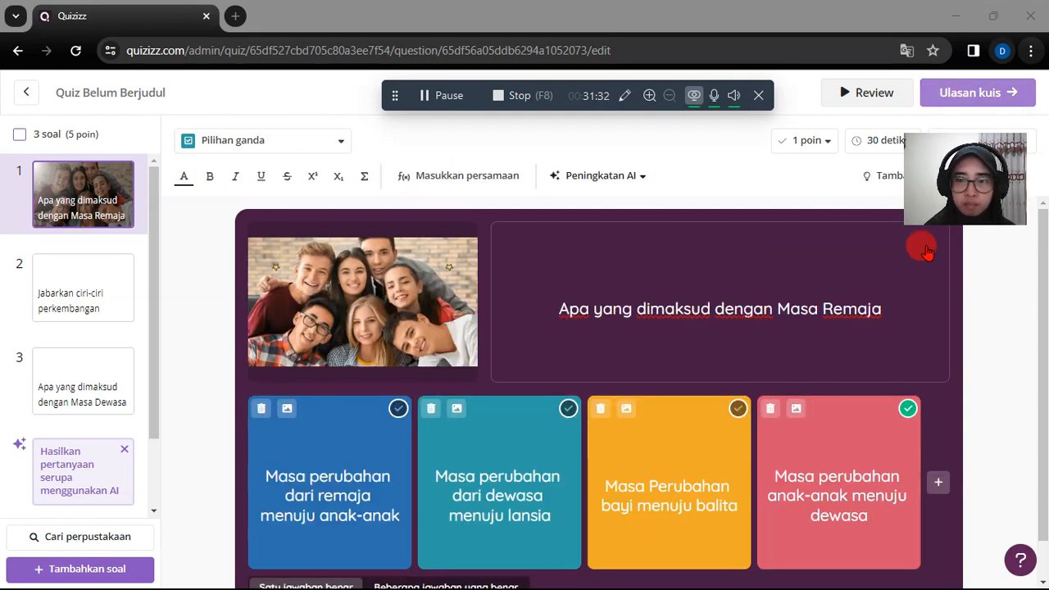
left_click(962, 102)
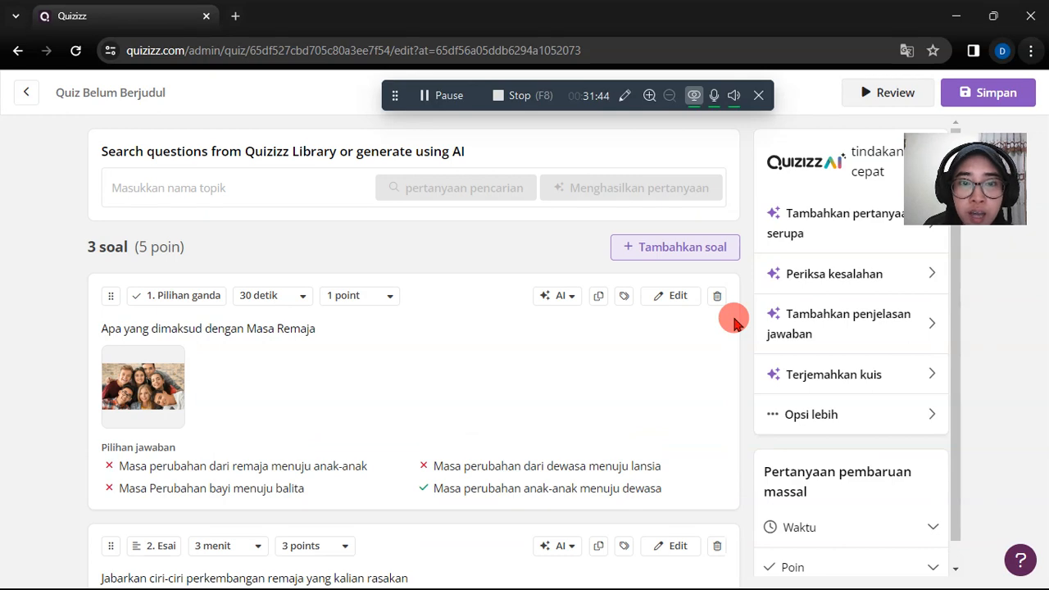
- Start saving the quiz and name it "Masa Remaja" in its settings
scroll(725, 432, "down", 3)
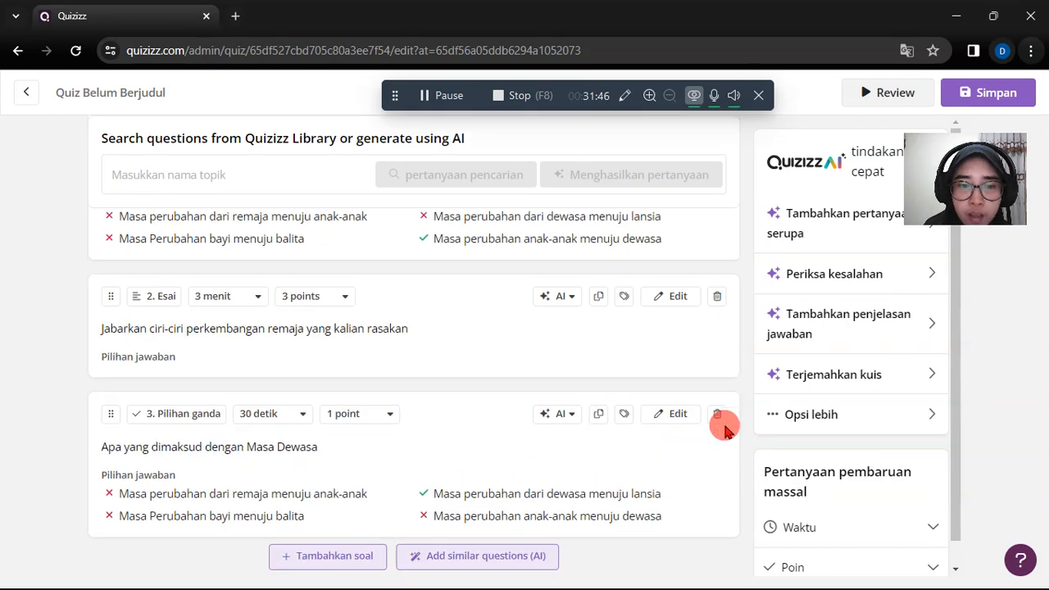
scroll(724, 431, "up", 3)
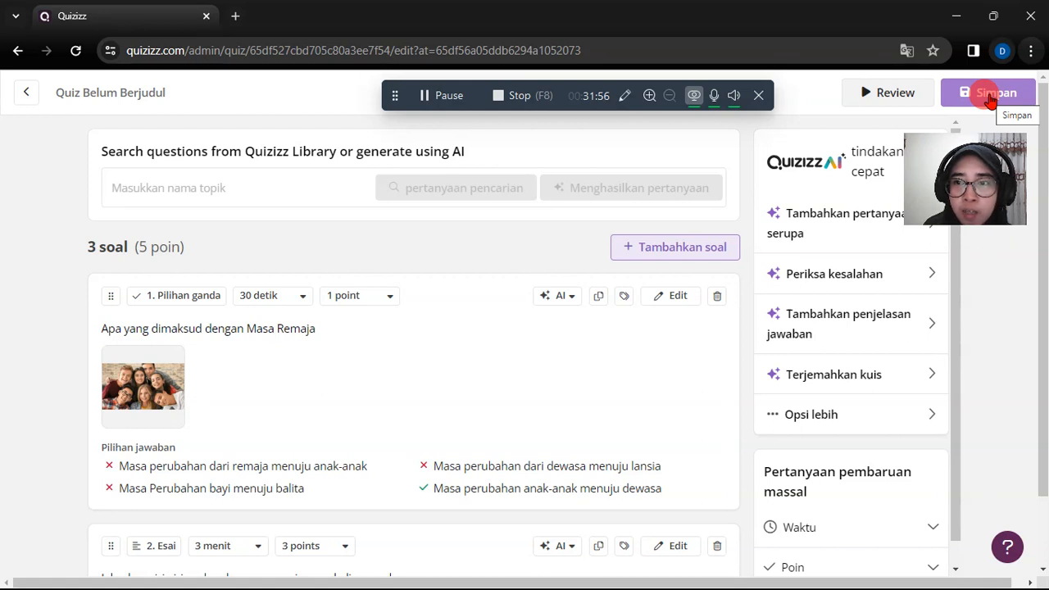
left_click(992, 99)
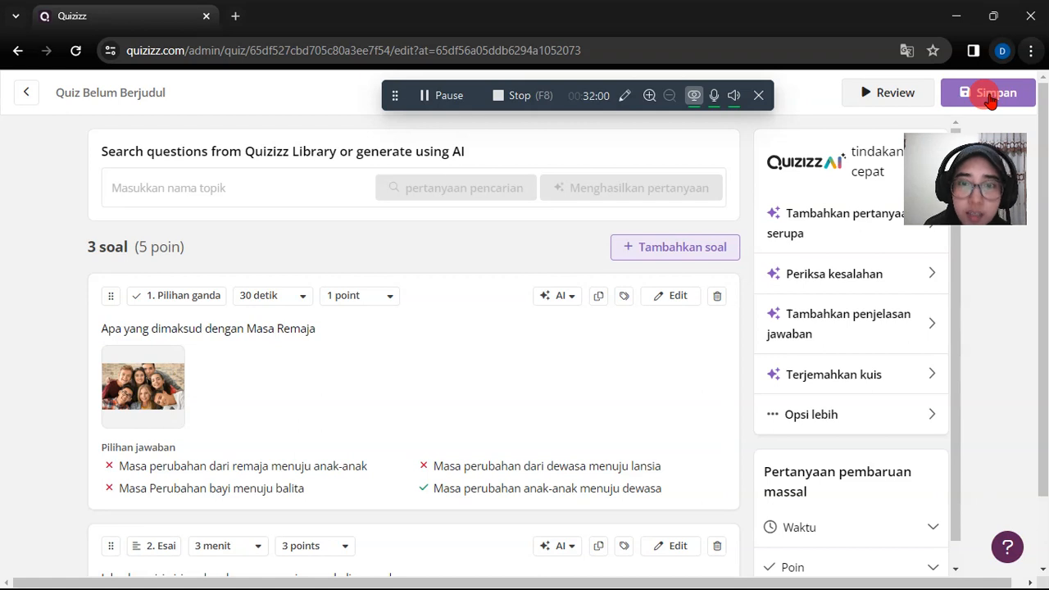
left_click(991, 100)
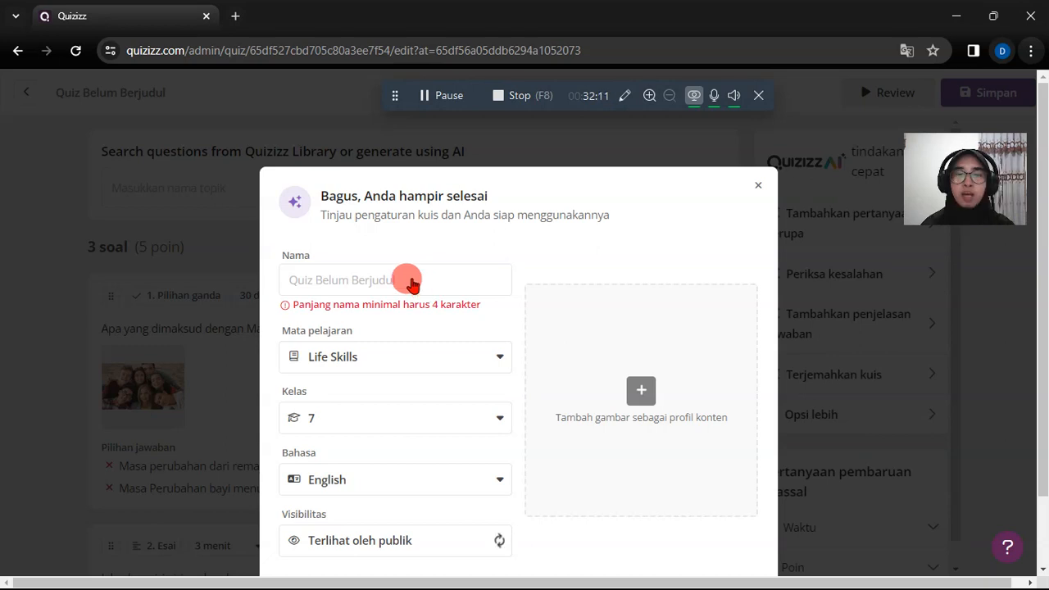
scroll(413, 283, "down", 2)
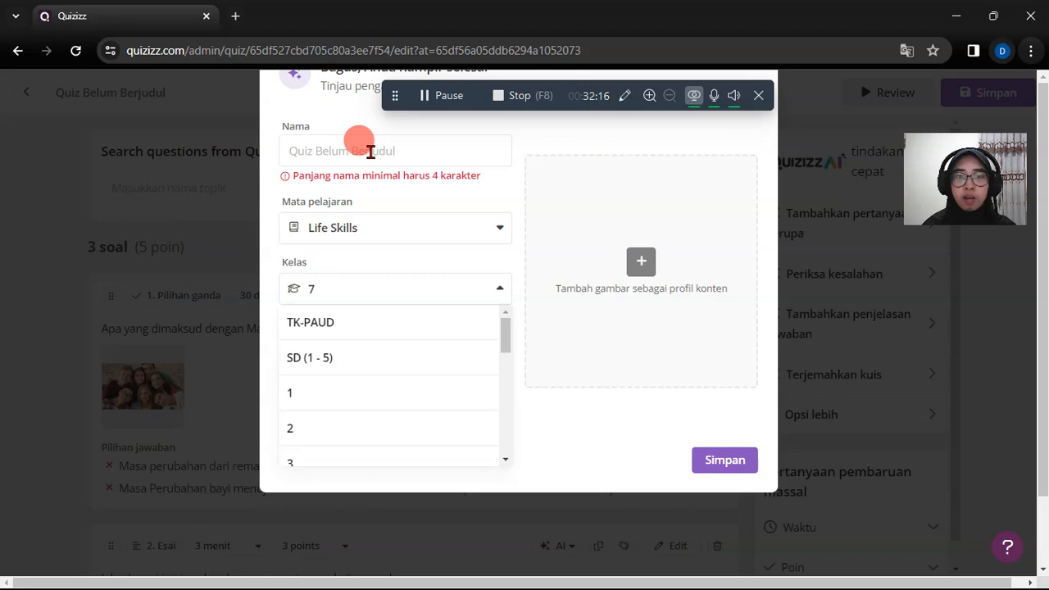
left_click(370, 152)
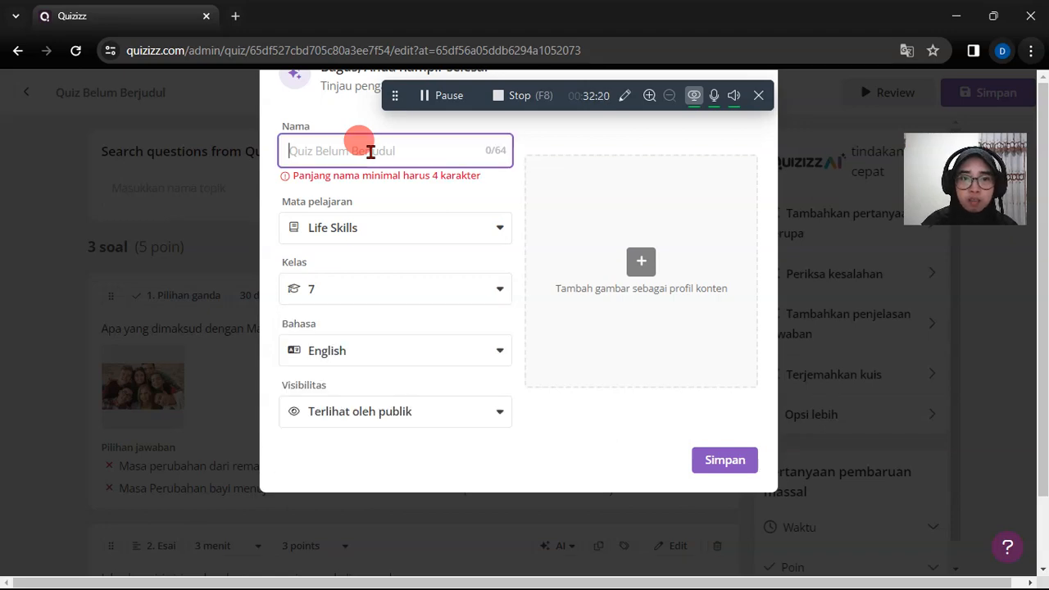
type("Masa Rem")
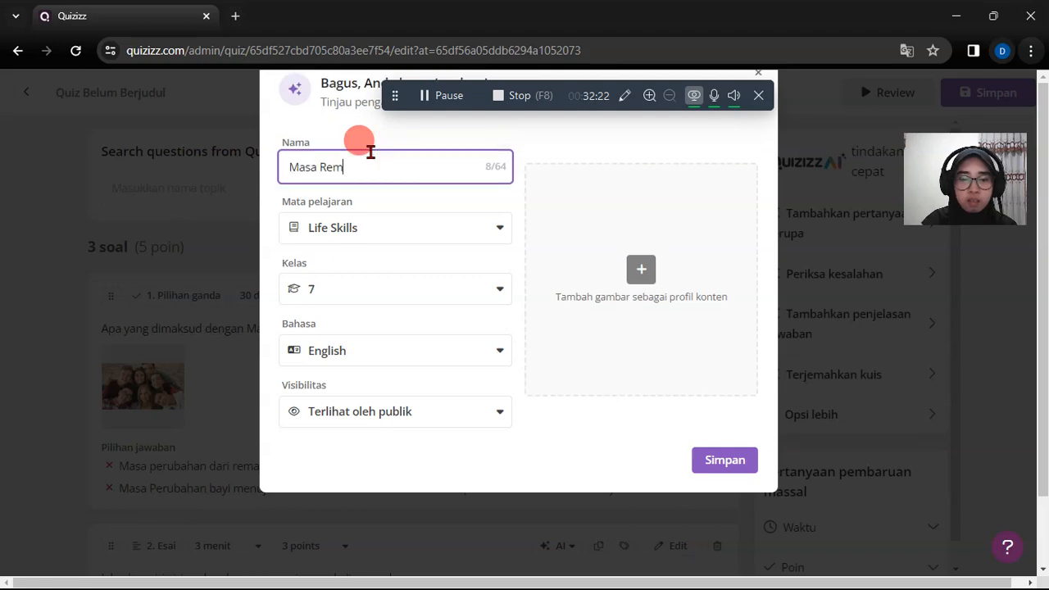
type("aja")
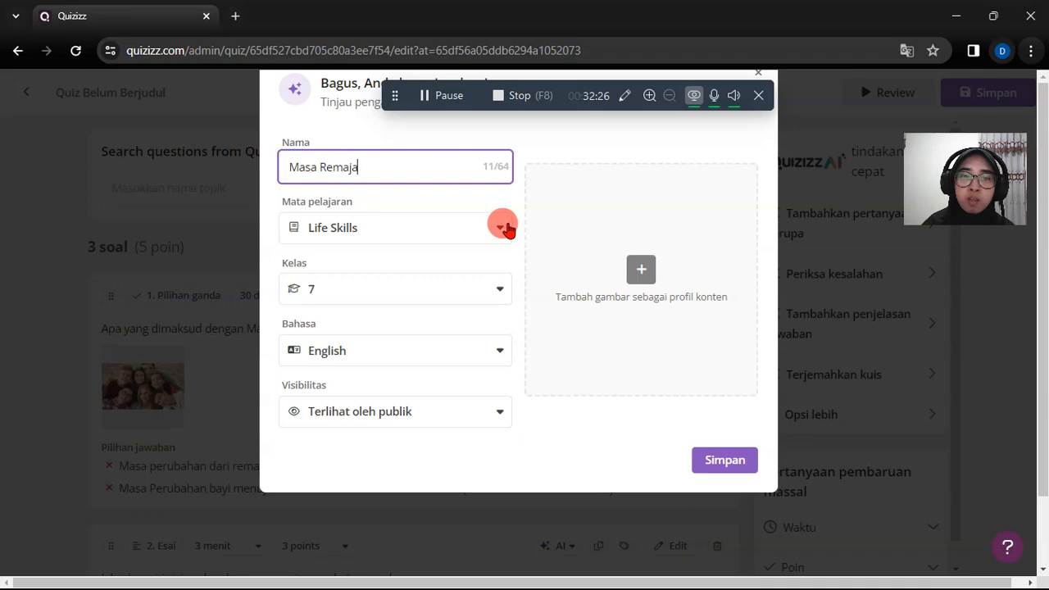
- Set the quiz's subject to Pendidikan and check the class options, keeping class 7
left_click(502, 227)
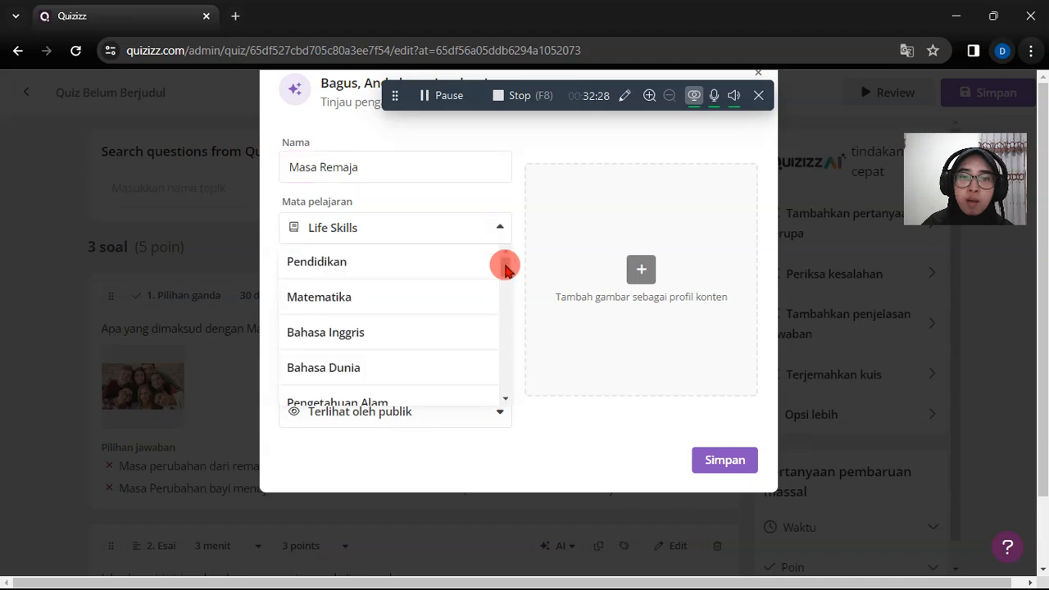
left_click_drag(504, 269, 342, 259)
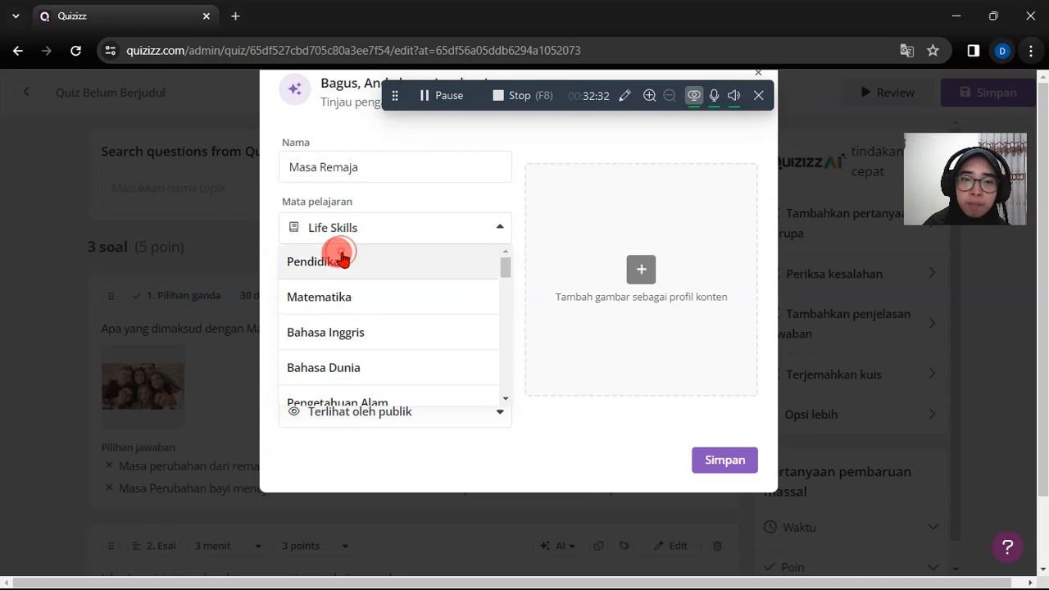
left_click(341, 261)
left_click(441, 302)
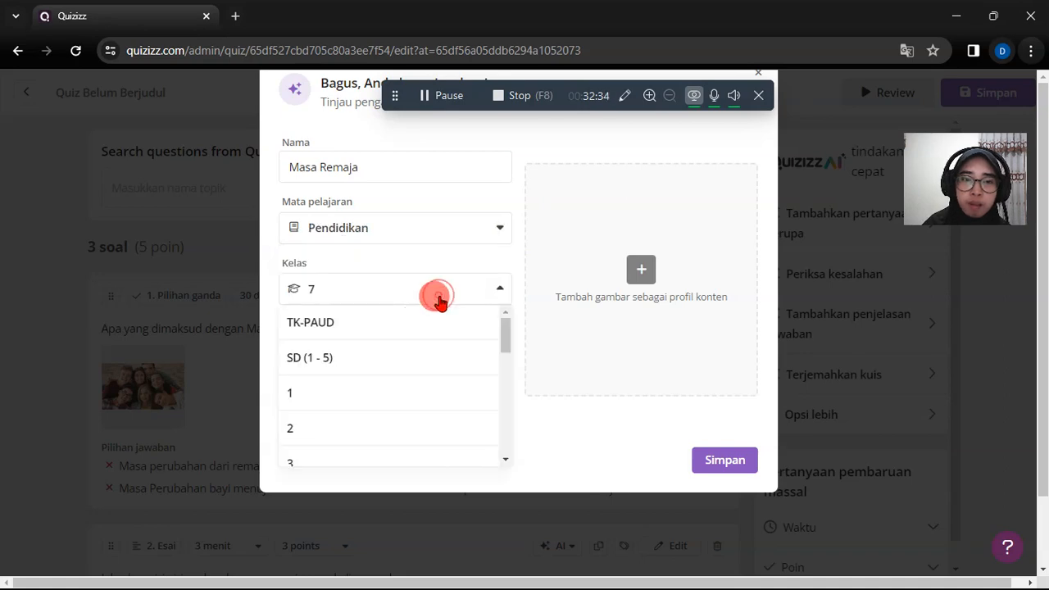
left_click(437, 301)
- Set the quiz's language to Indonesian
left_click(492, 352)
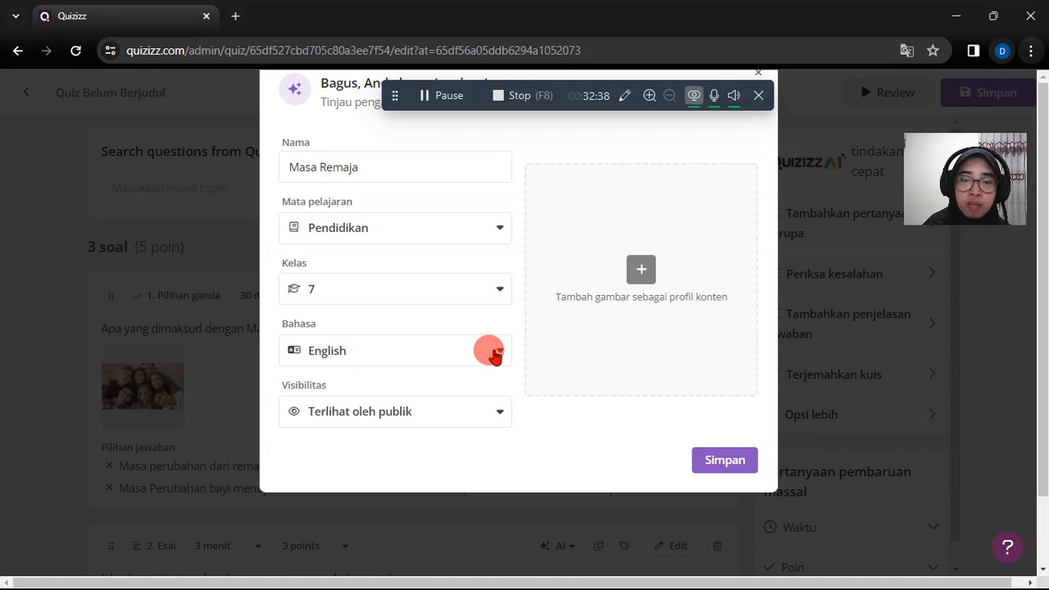
left_click(495, 352)
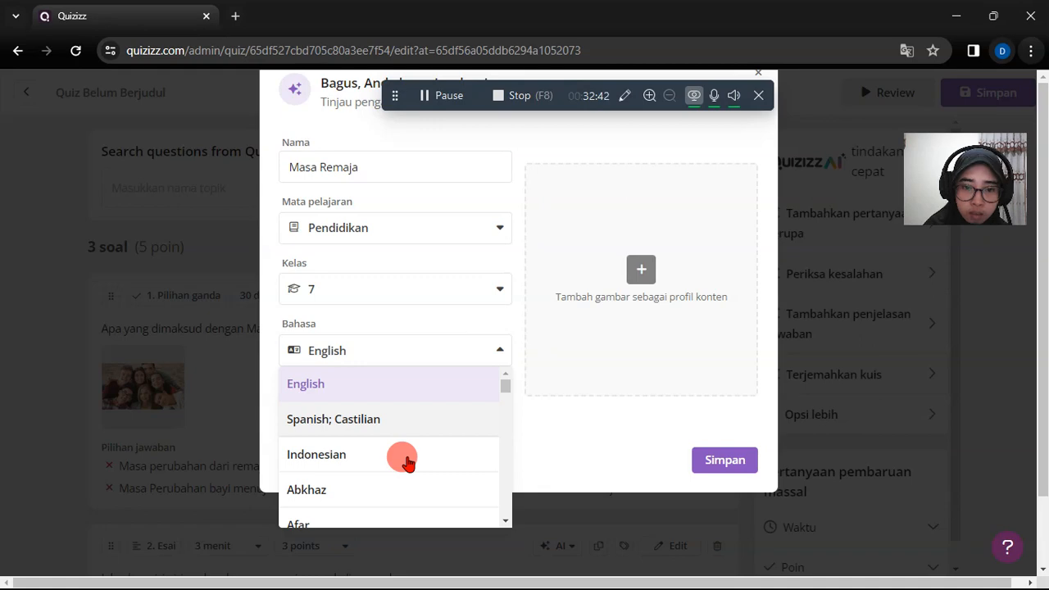
left_click(407, 463)
- Look through the quiz's visibility options and keep it publicly visible
left_click(502, 414)
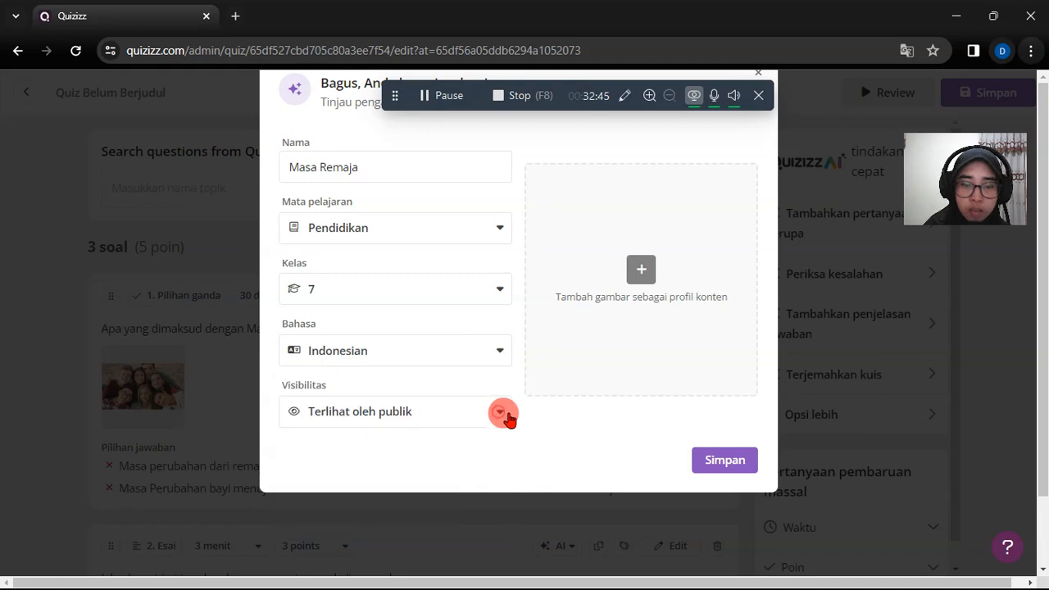
left_click(496, 414)
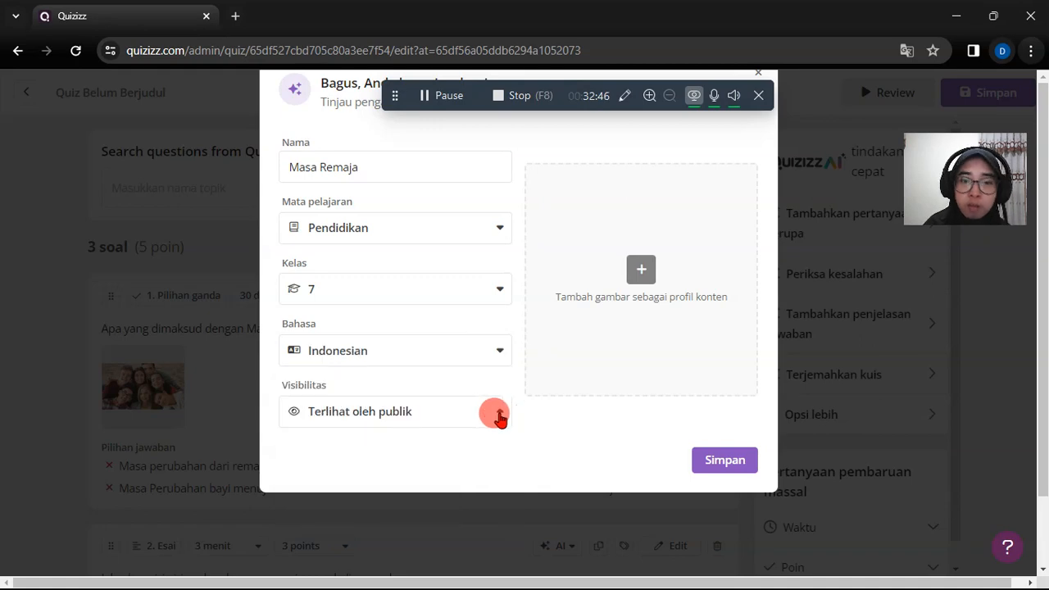
left_click(497, 416)
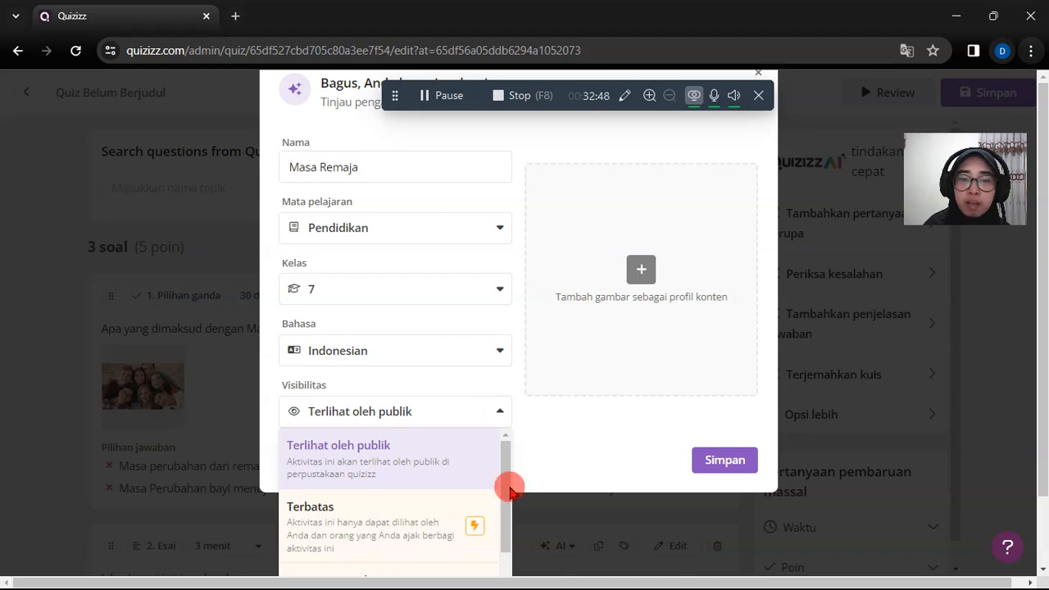
scroll(502, 461, "down", 1)
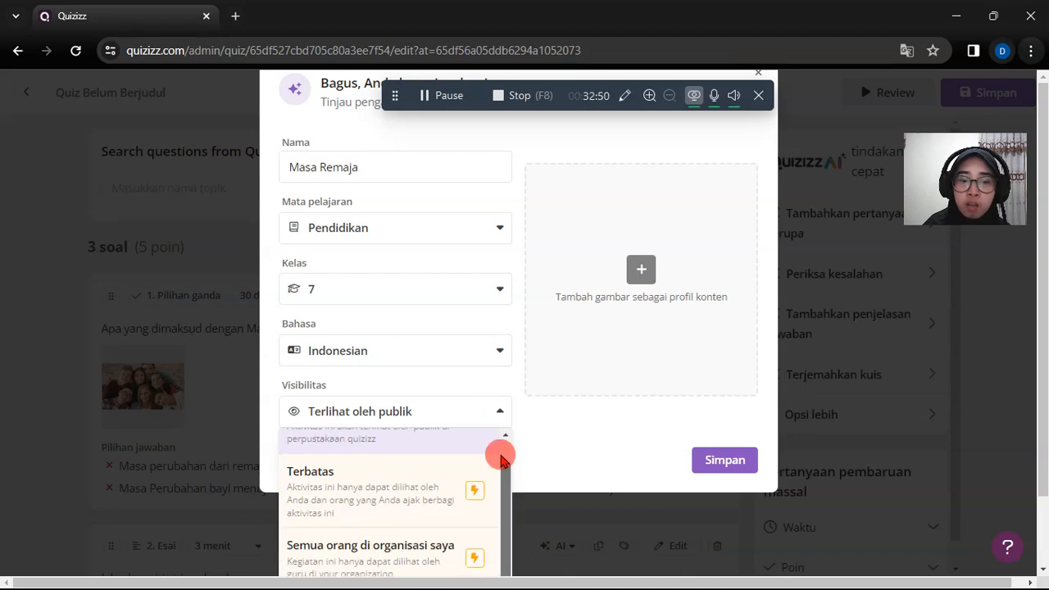
scroll(503, 459, "up", 1)
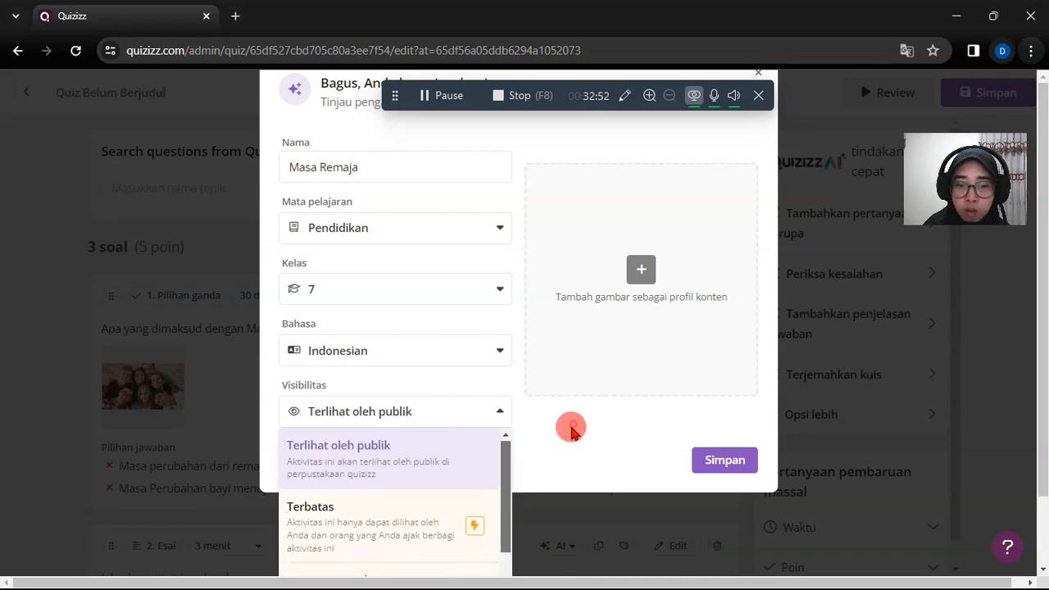
left_click(574, 431)
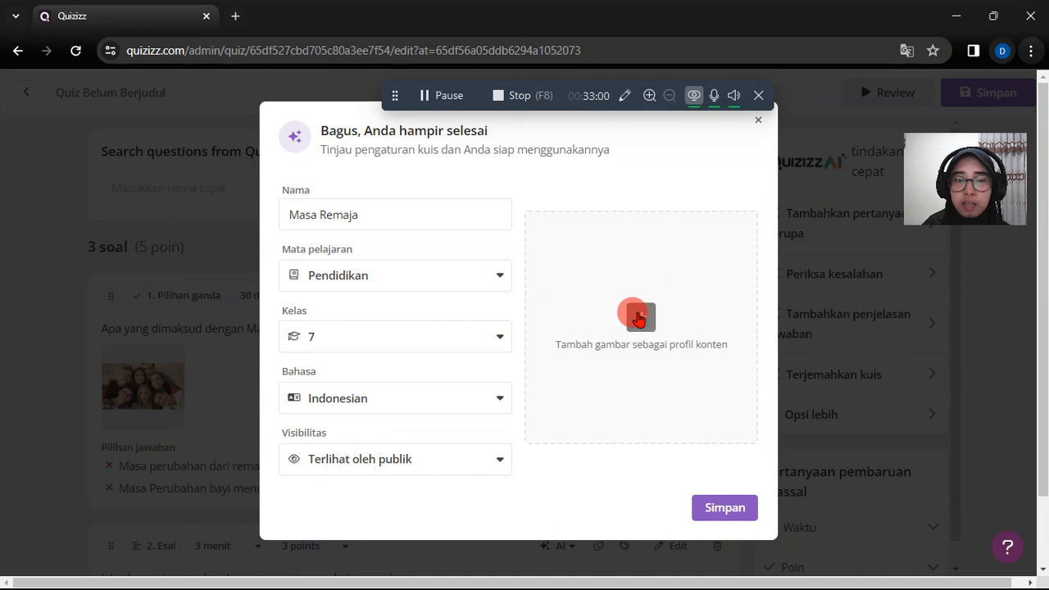
- Start adding a cover image to the quiz and search the web images for "remaja"
left_click(639, 317)
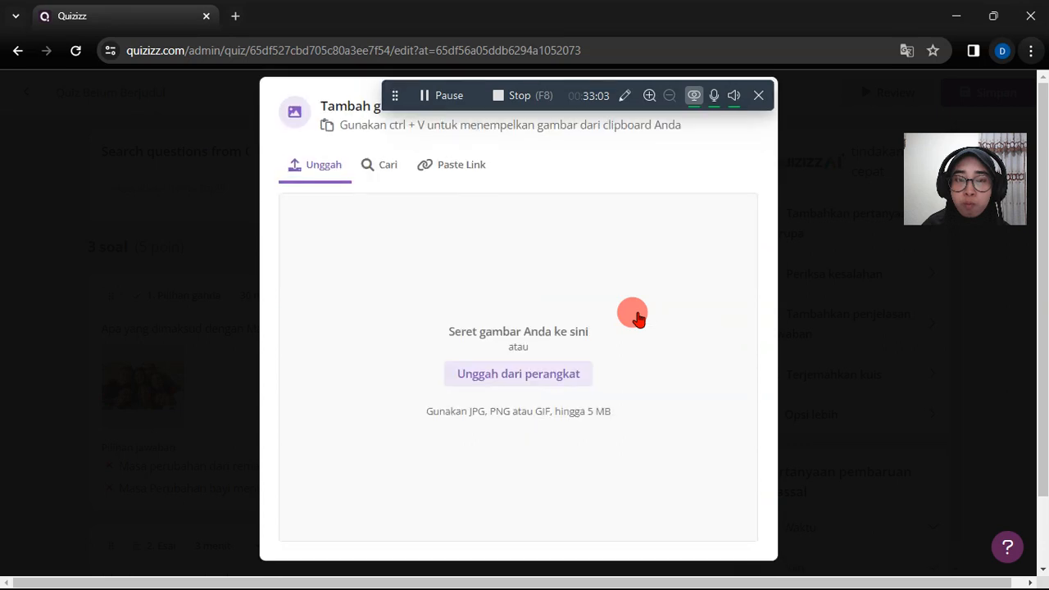
left_click(388, 165)
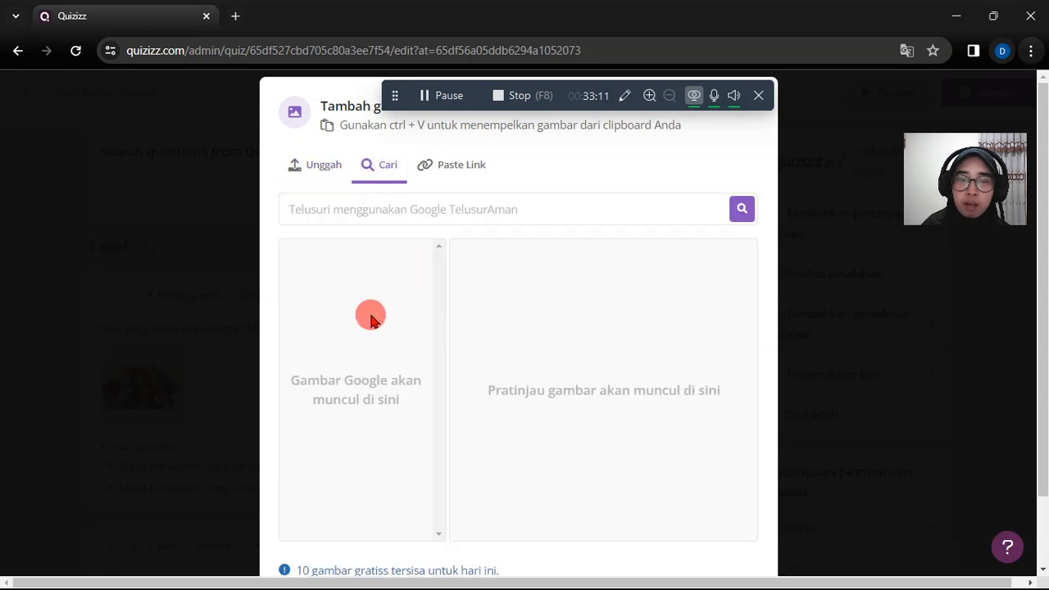
left_click(435, 210)
type("rema")
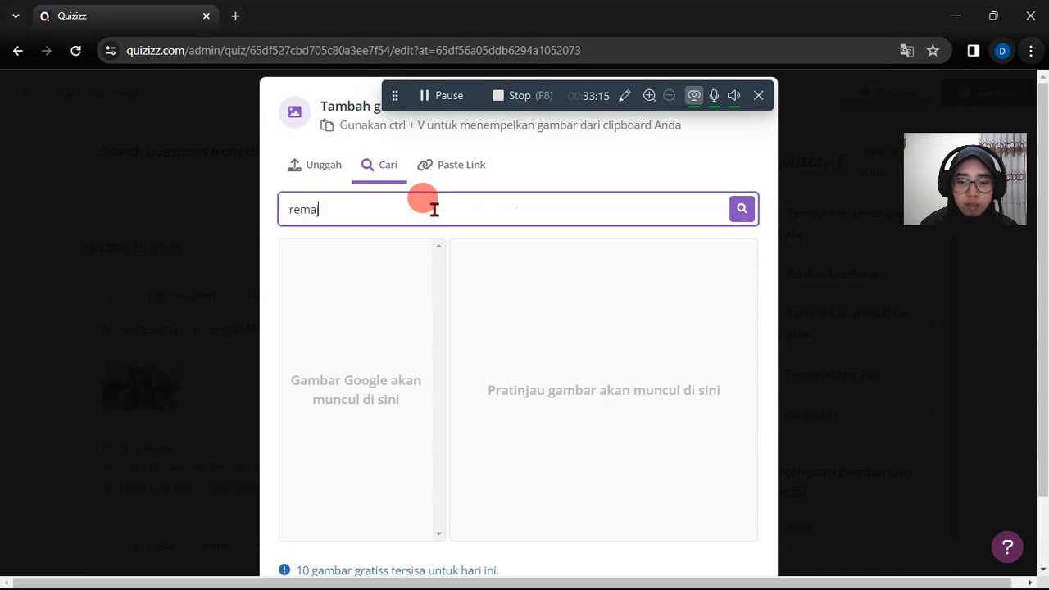
type("ja")
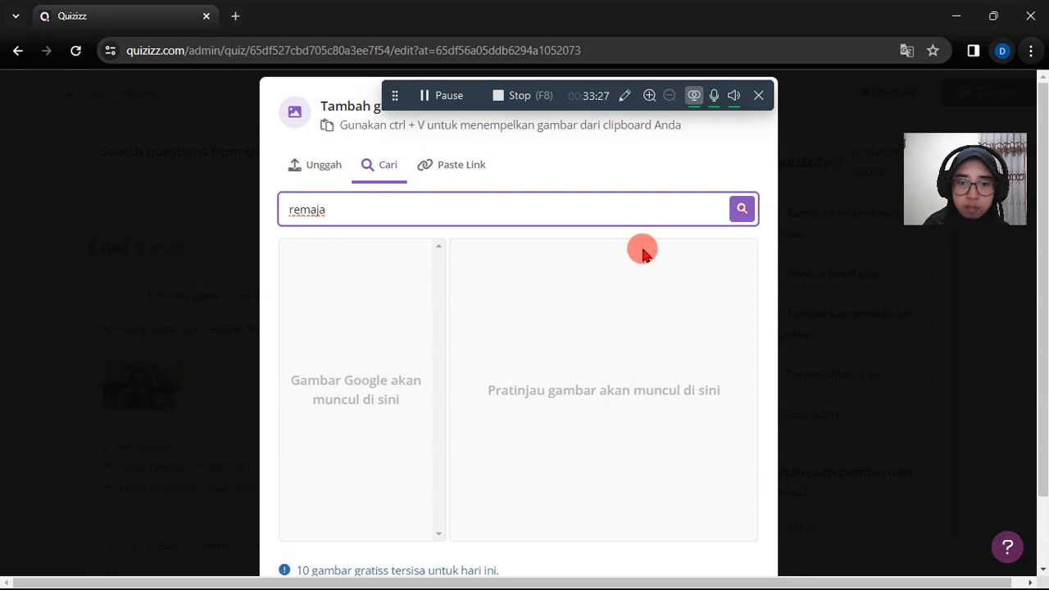
left_click(742, 211)
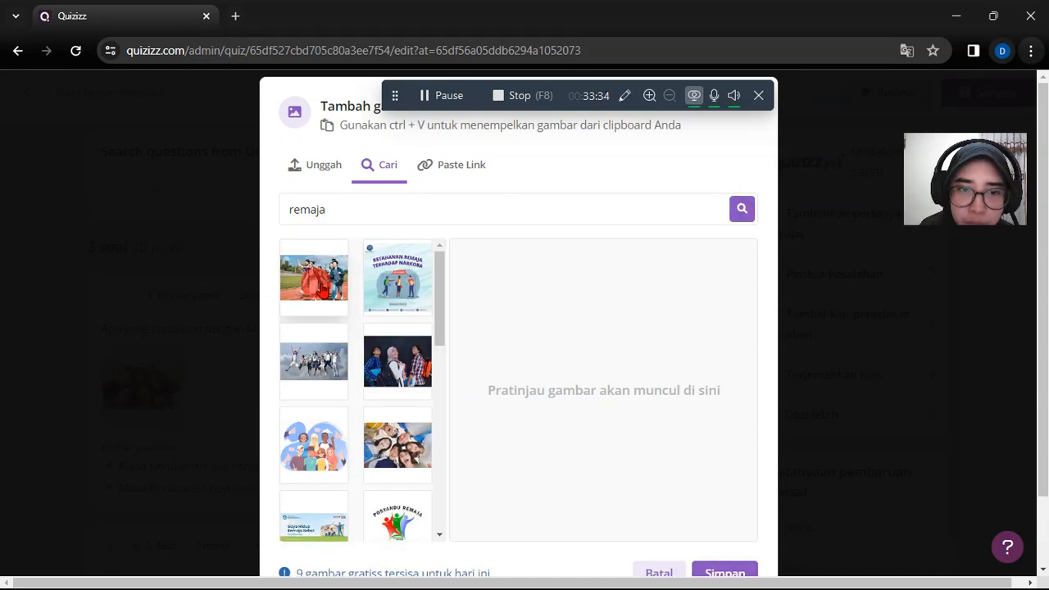
- Use the photo of jumping school students as the cover image and save the Masa Remaja quiz
left_click(324, 288)
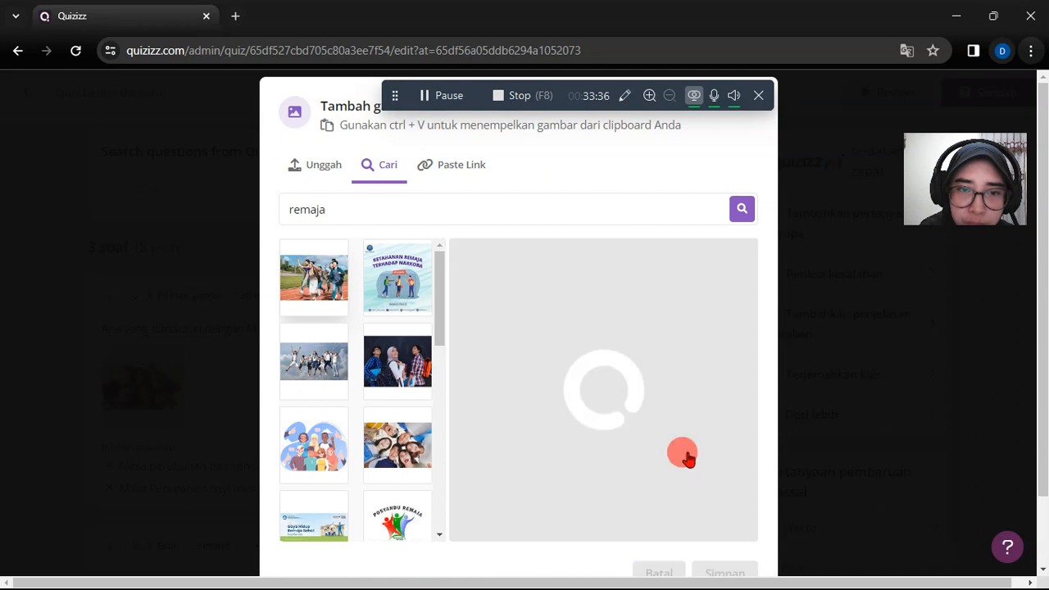
left_click(324, 375)
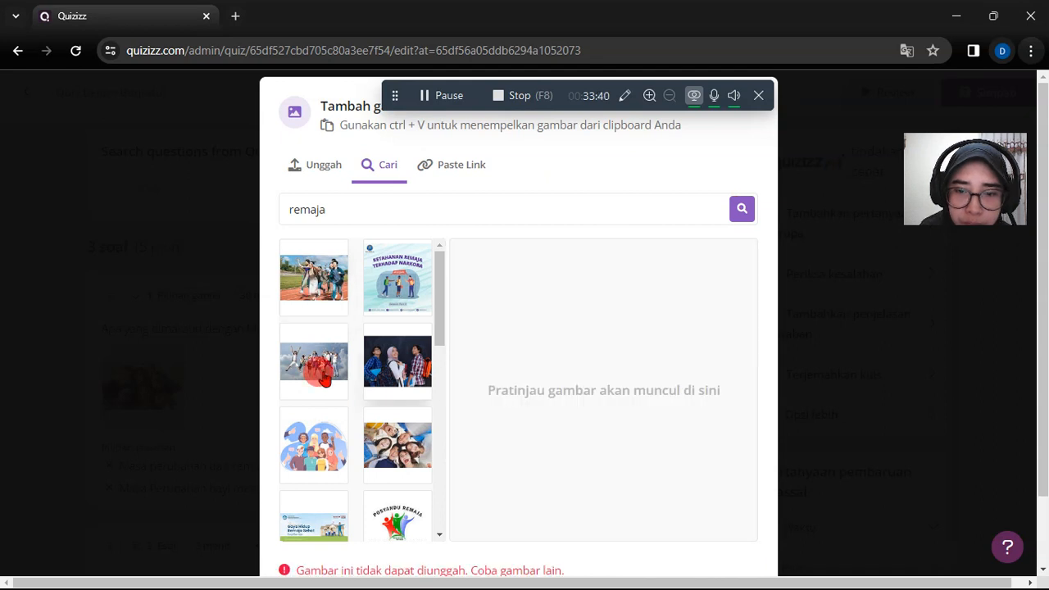
left_click(323, 375)
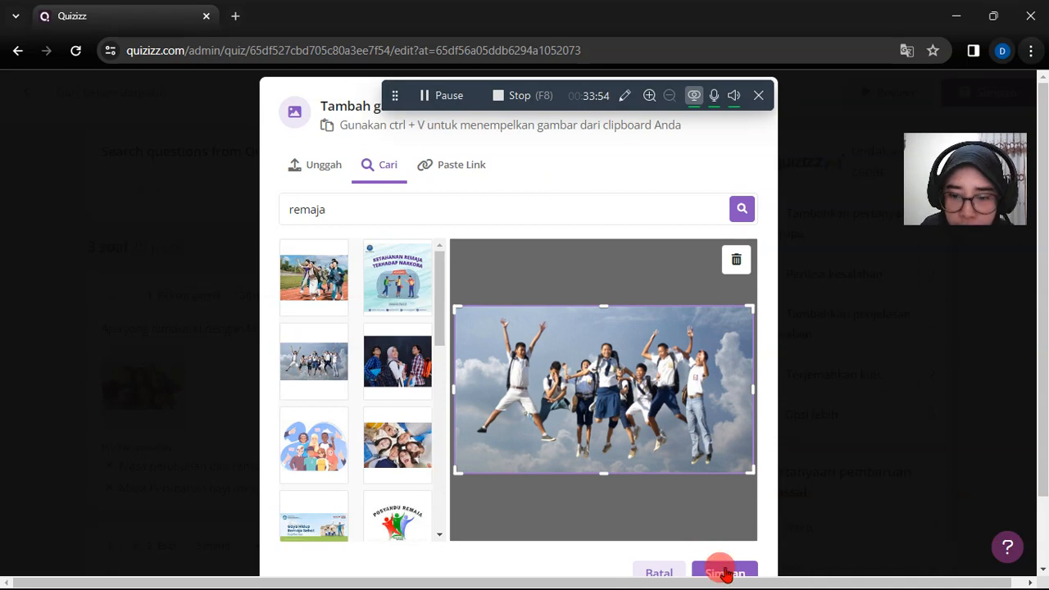
left_click(725, 573)
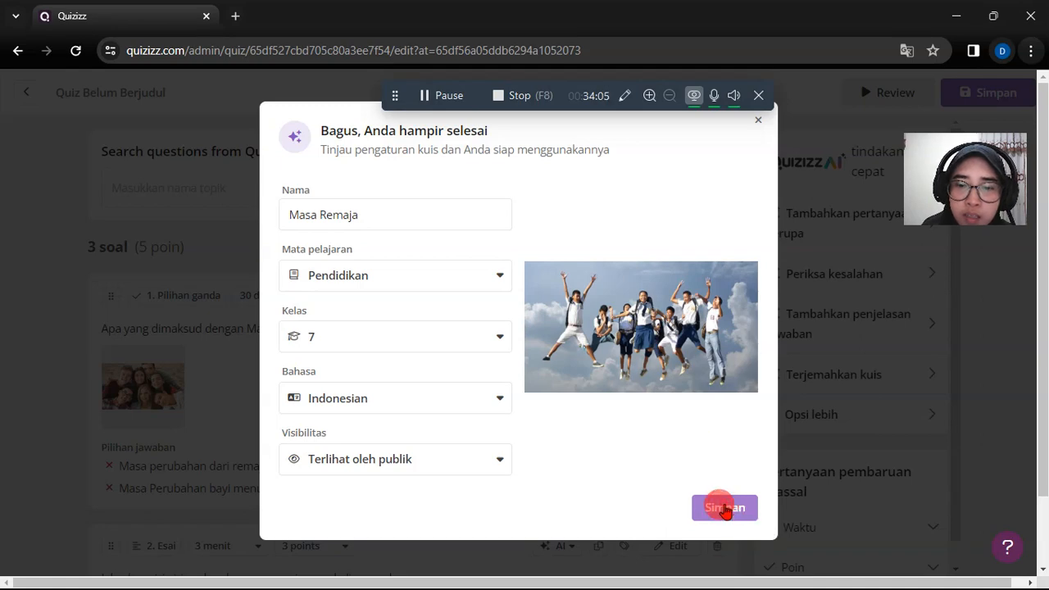
left_click(724, 509)
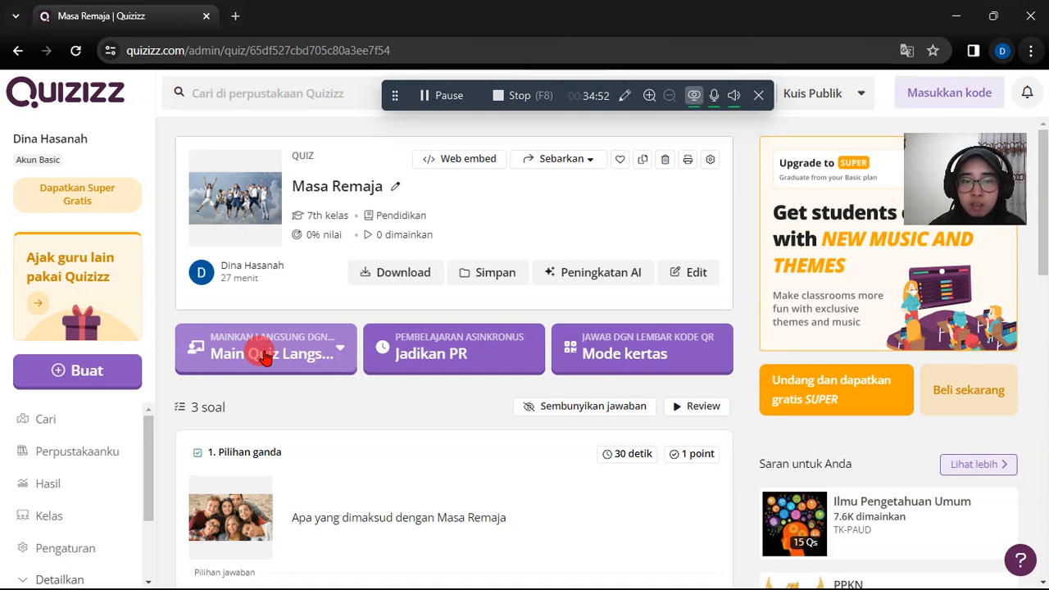
- Set up Masa Remaja as a live quiz in the teacher-led mode, Dipimpin guru
left_click(264, 358)
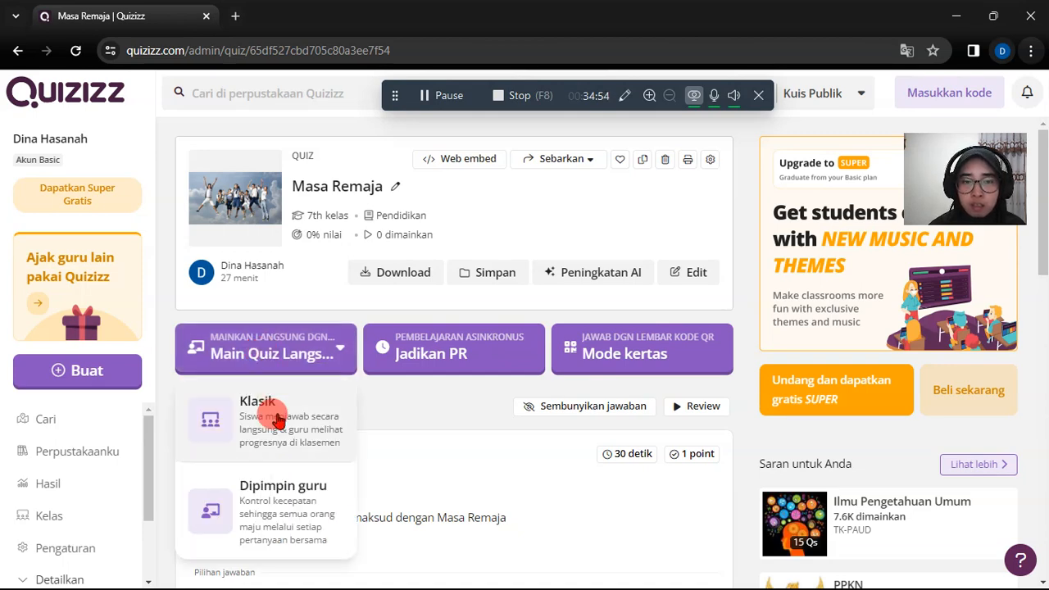
scroll(281, 447, "down", 1)
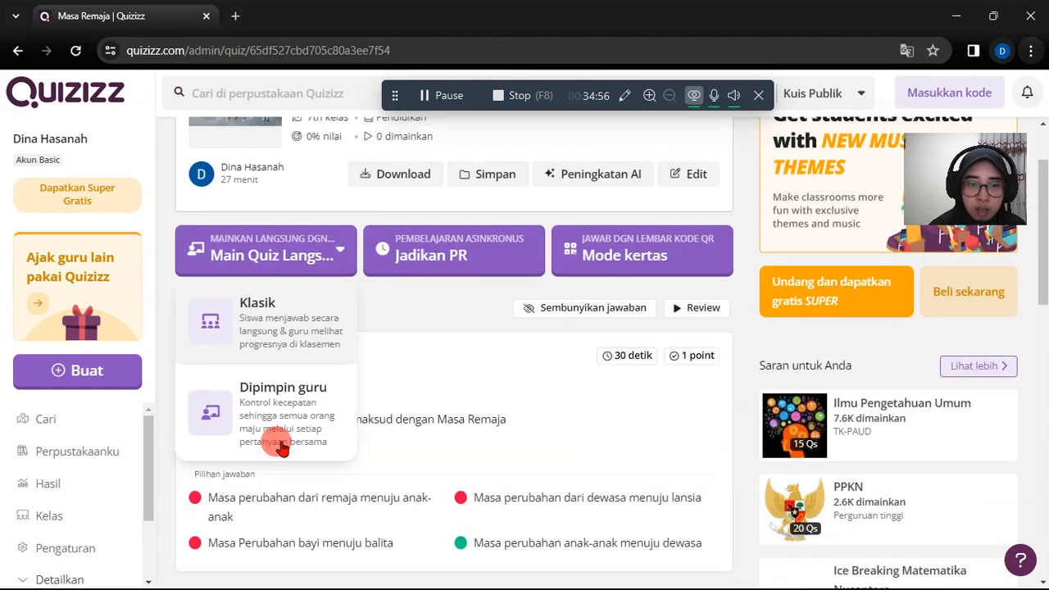
left_click(320, 417)
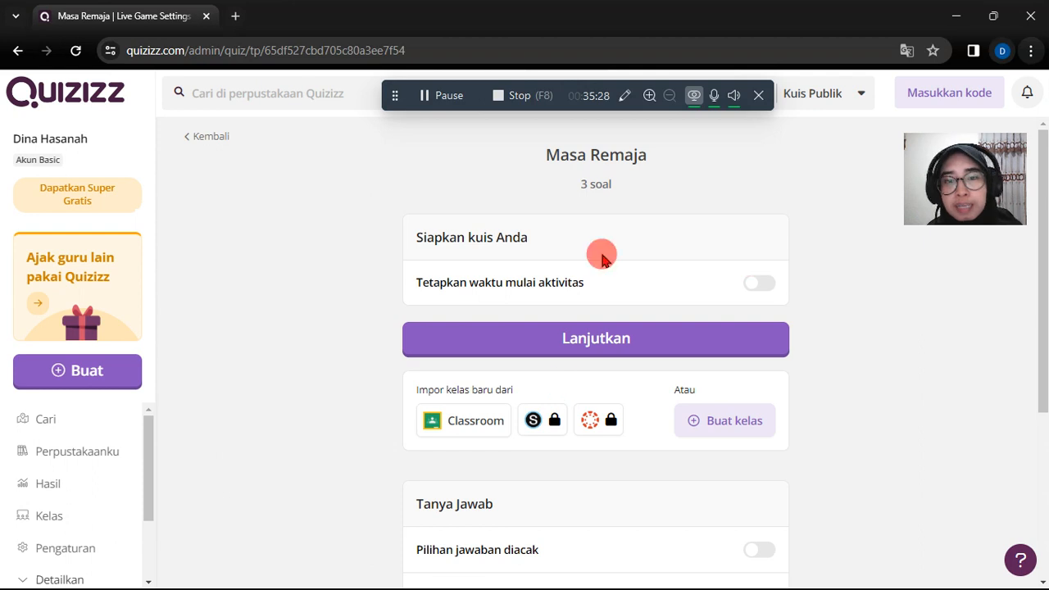
- Try out the scheduled start time for the live activity and turn it off again
left_click(579, 328)
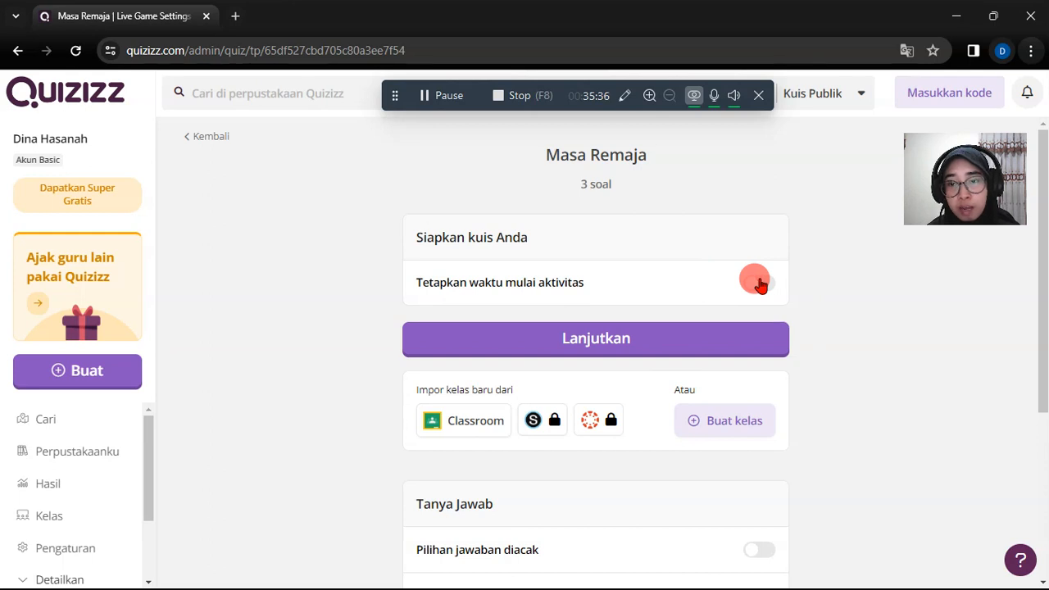
left_click(761, 284)
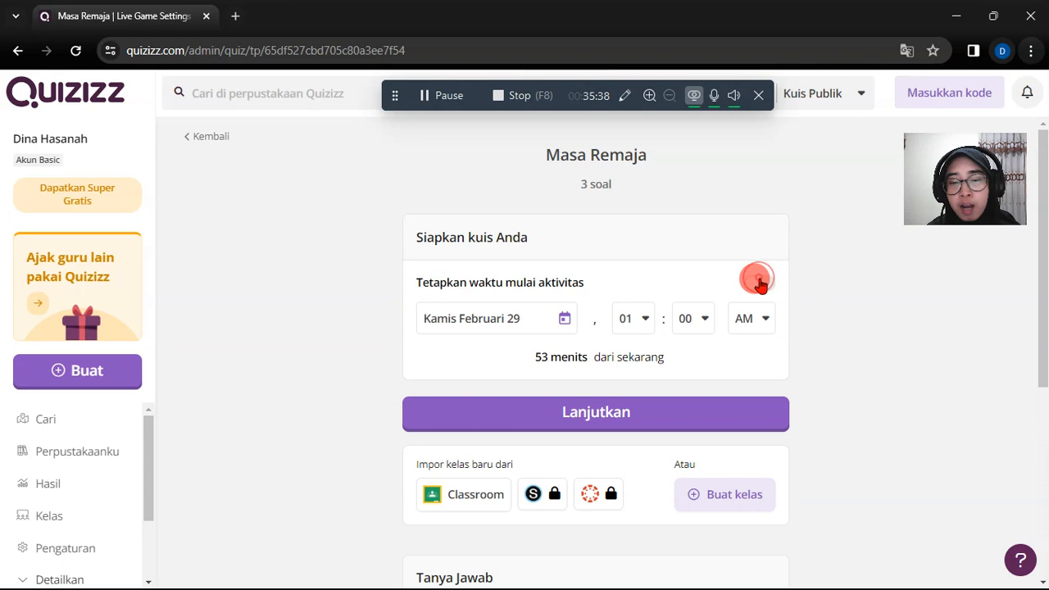
left_click(760, 284)
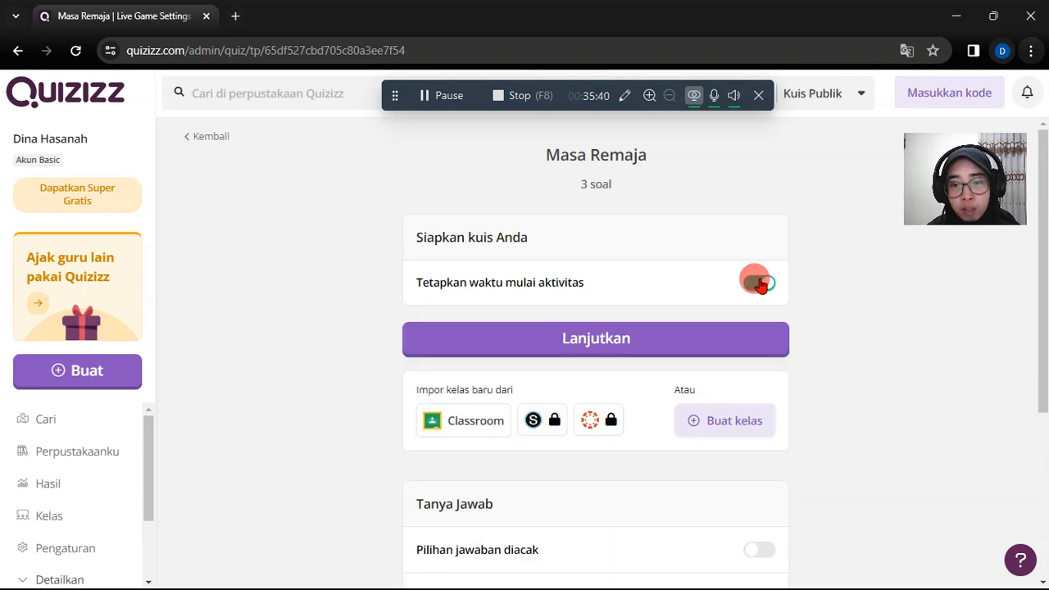
- Review the question and gamification settings, continue with them as they are and start the live session from the lobby
scroll(894, 432, "down", 2)
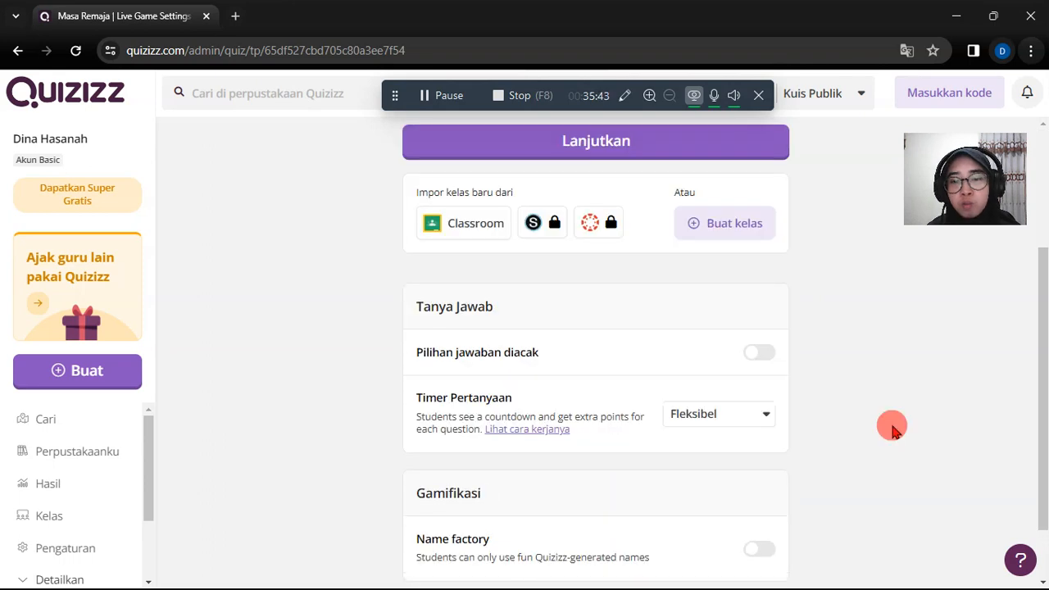
scroll(893, 432, "down", 1)
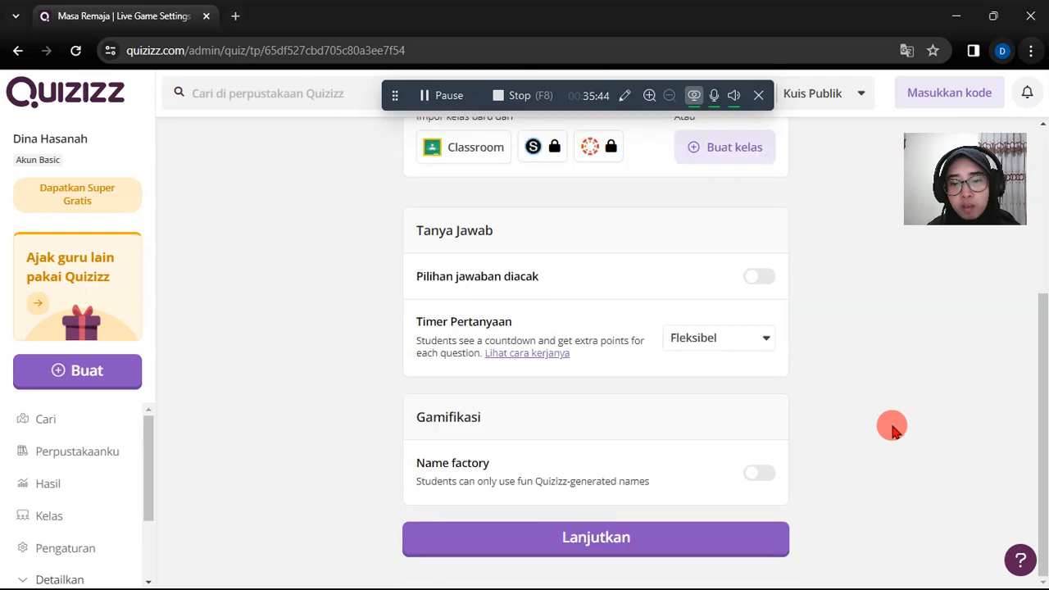
scroll(833, 383, "up", 2)
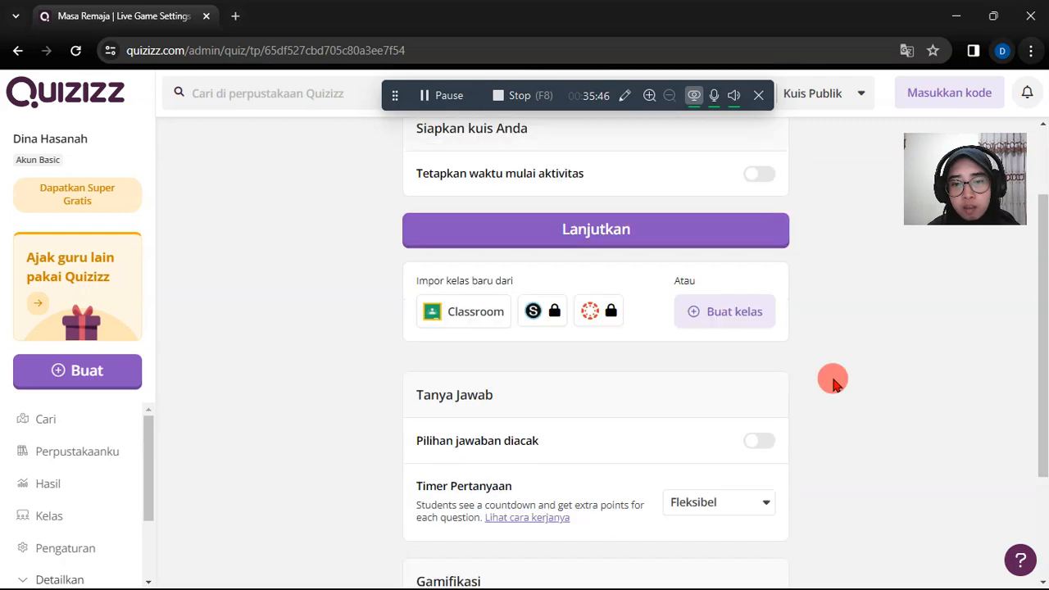
left_click(632, 242)
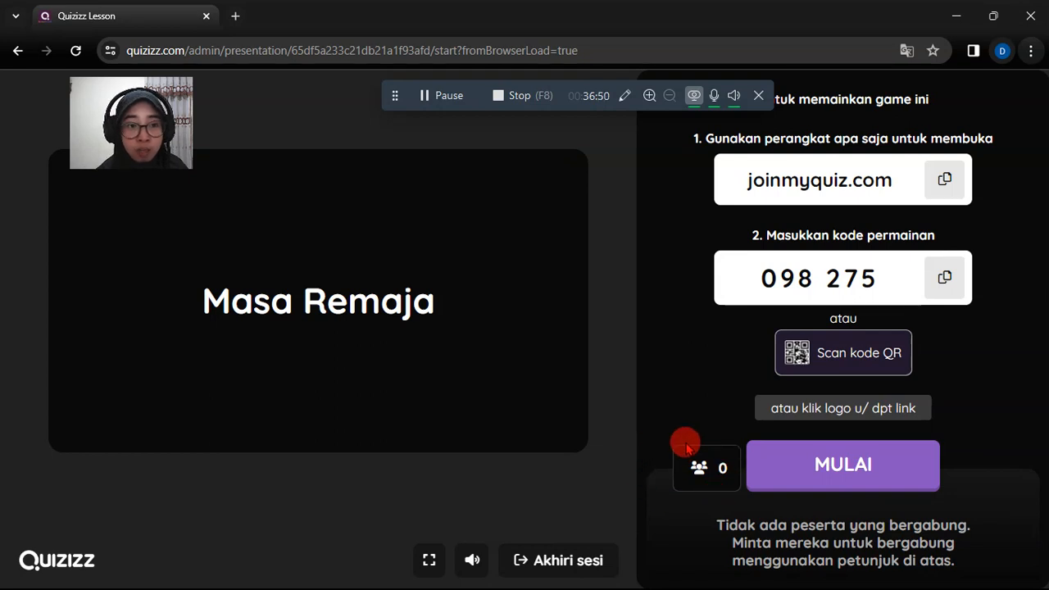
left_click(844, 471)
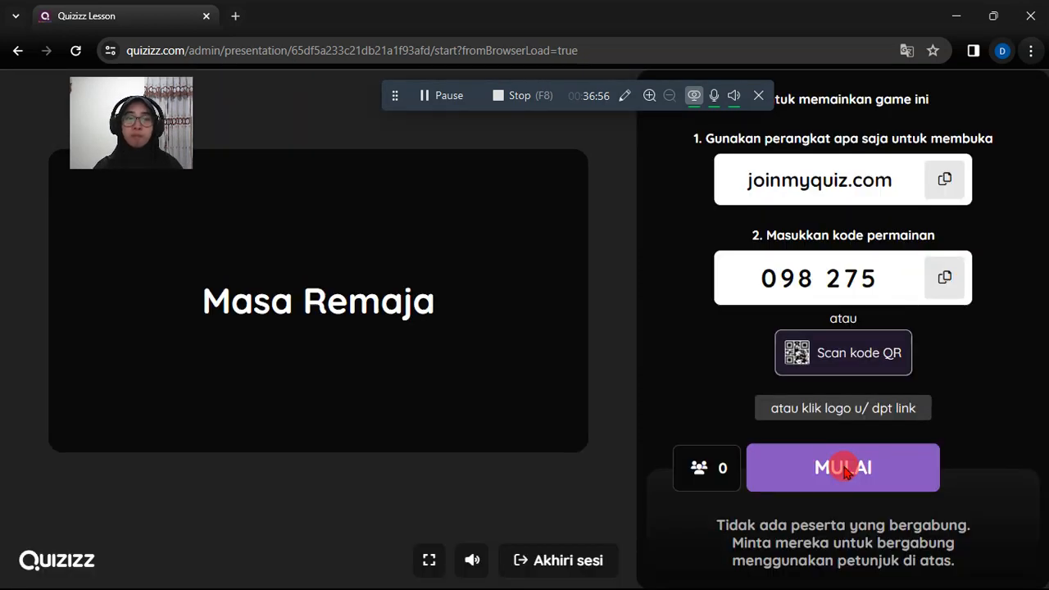